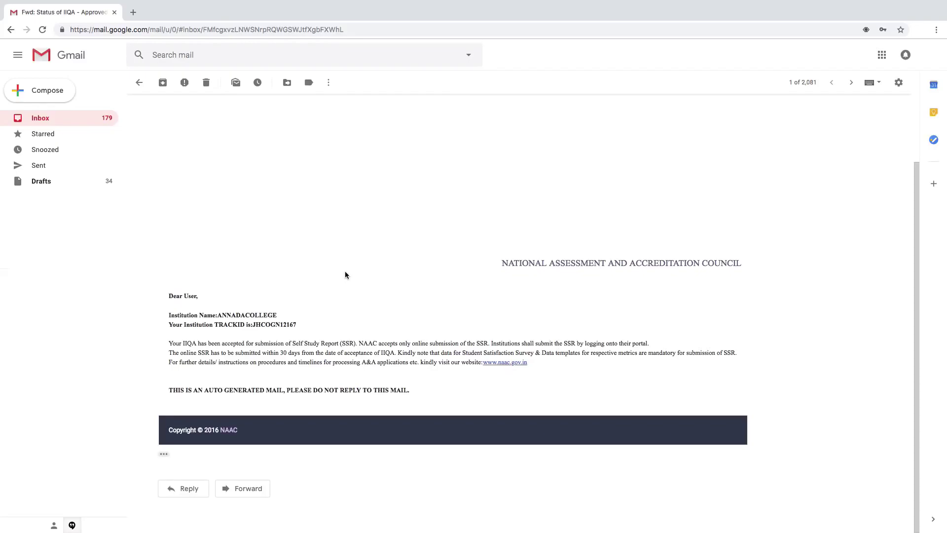
Step: Review the SSR submission instructions and 30-day deadline in the IIQA acceptance e-mail
scroll(345, 271, up, 1)
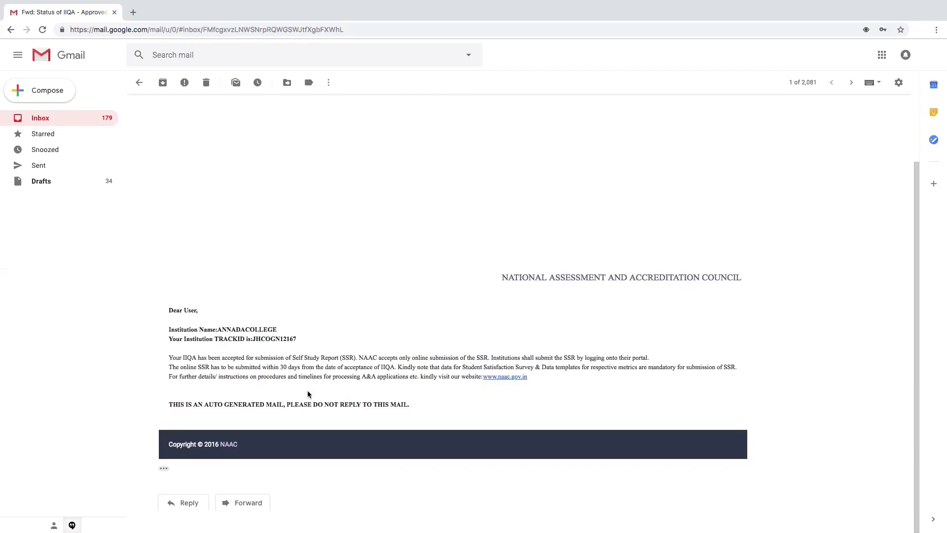
click(282, 368)
drag(283, 368, 300, 368)
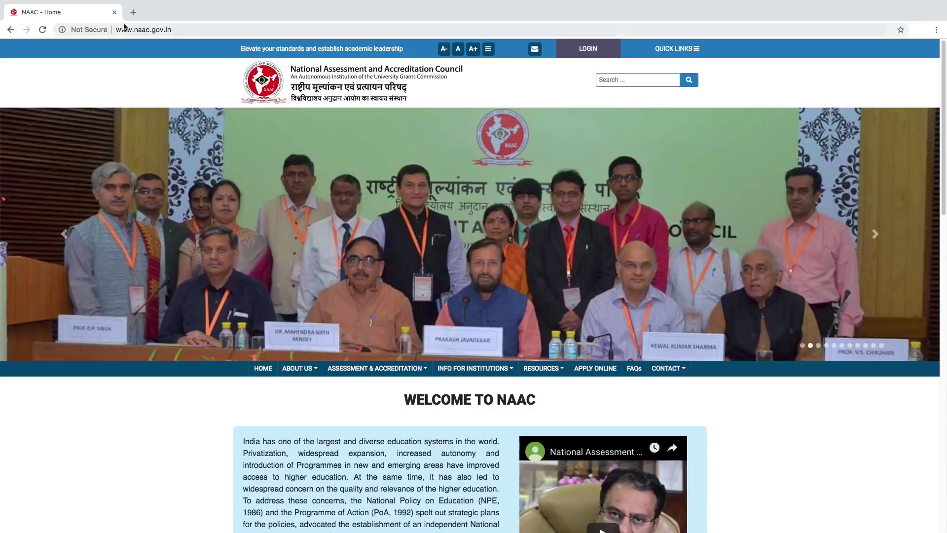
click(172, 30)
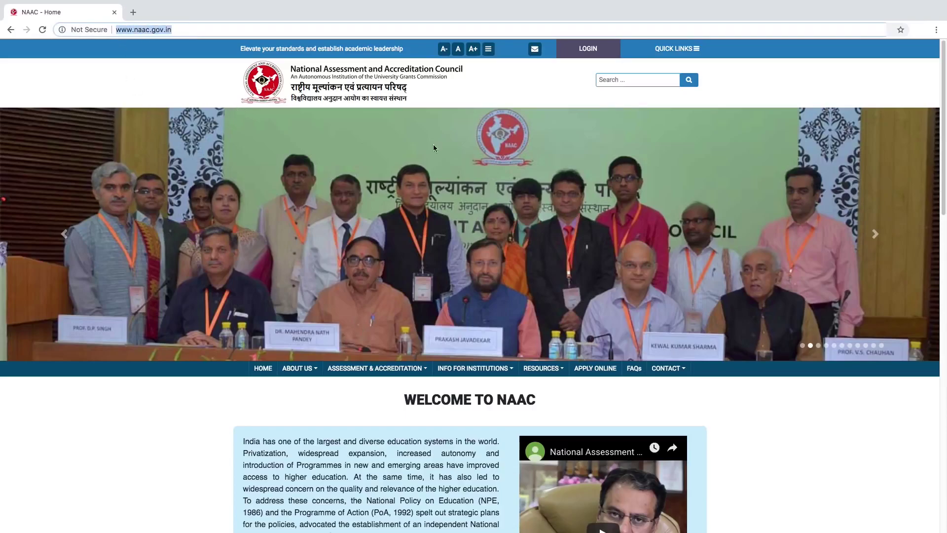
click(930, 106)
click(178, 29)
drag(943, 103, 942, 314)
click(591, 407)
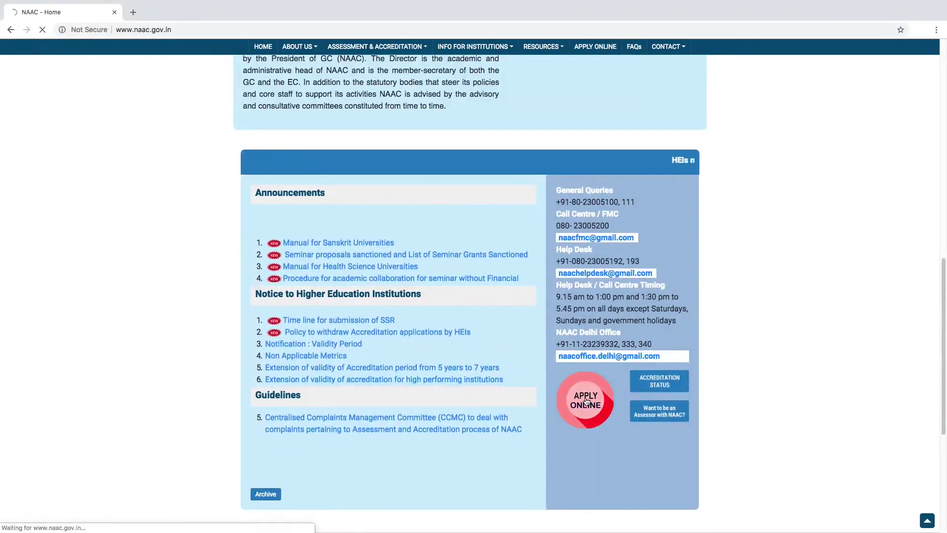
click(586, 401)
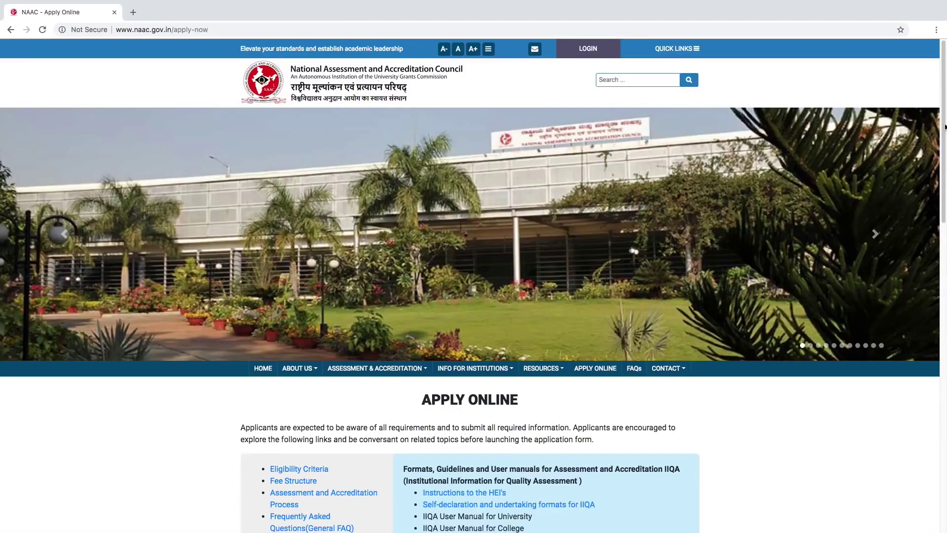
Step: Open the PDF version of the Institutional Accreditation manual for Affiliated/Constituent Colleges from the SSR (Self Study Report) section
drag(946, 127, 932, 327)
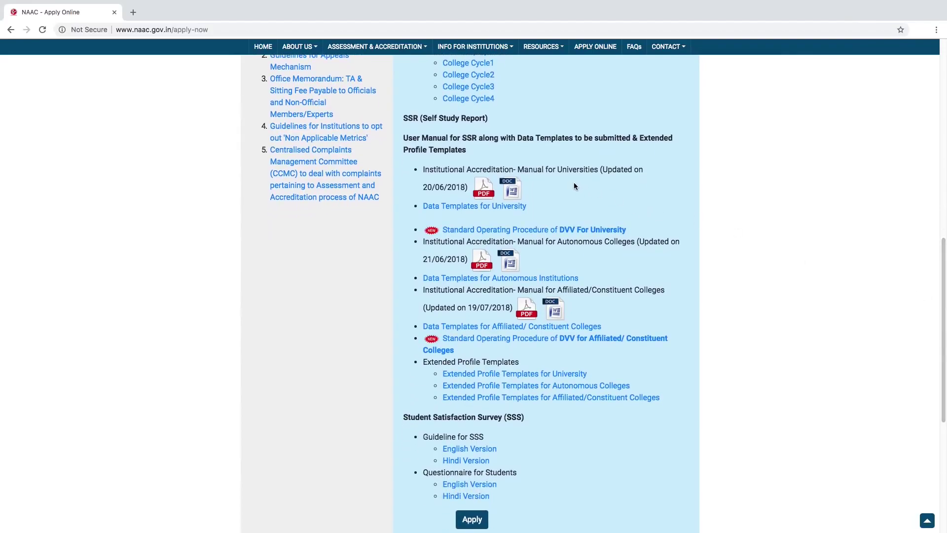
drag(518, 170, 594, 170)
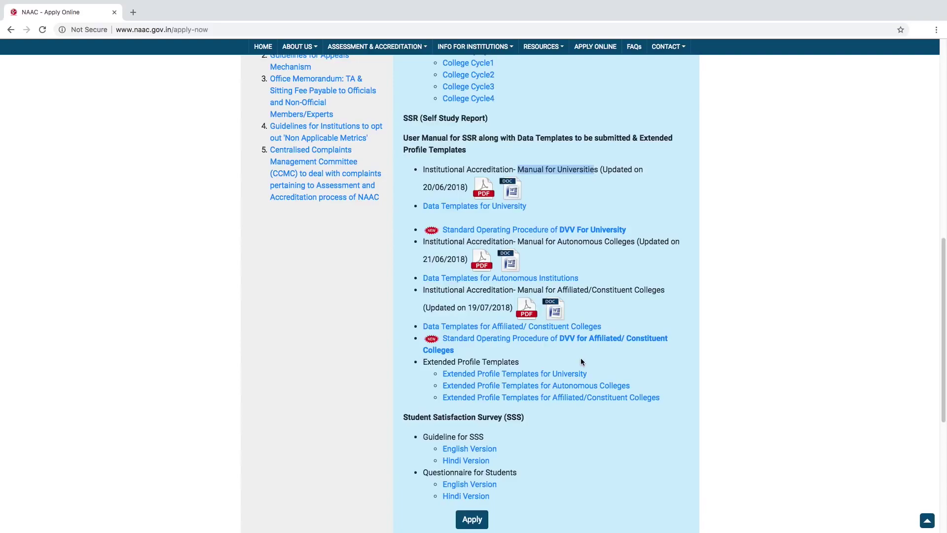
click(547, 192)
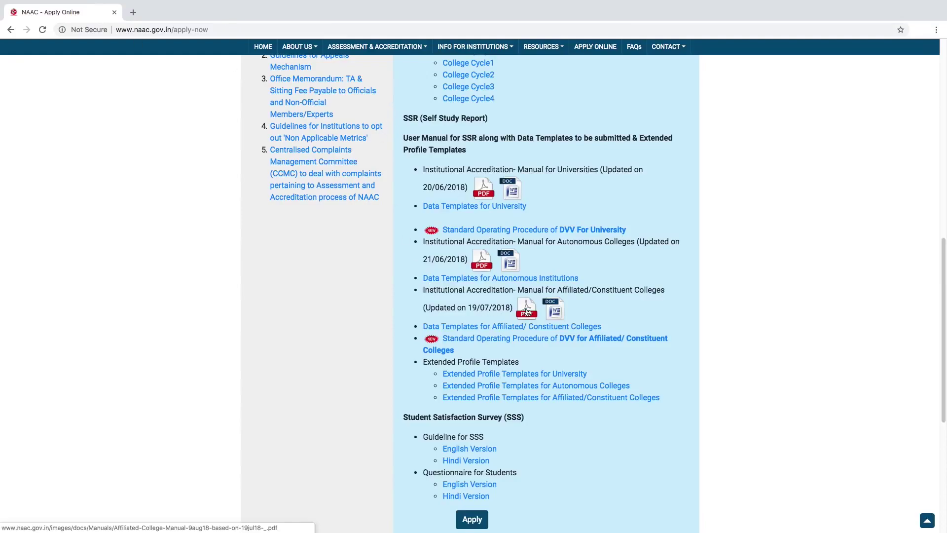
drag(564, 290, 646, 289)
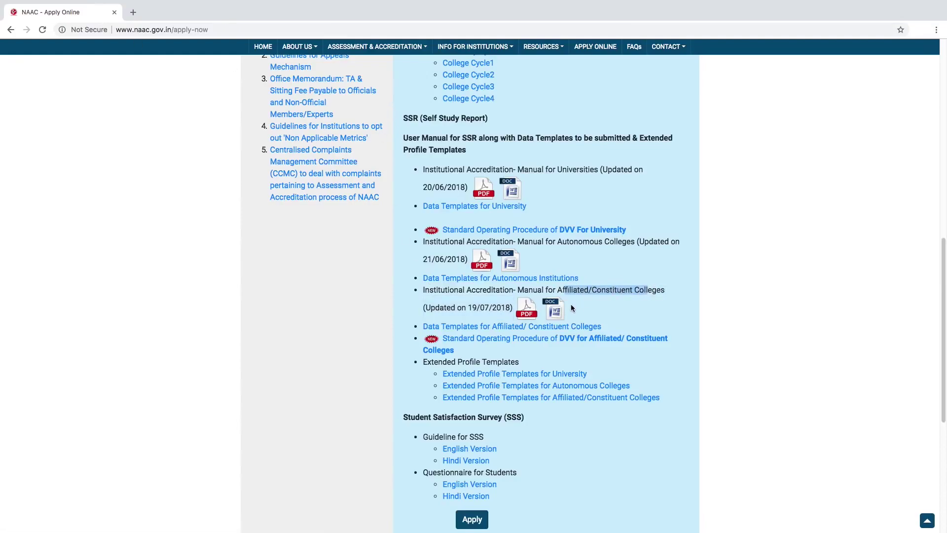
click(526, 308)
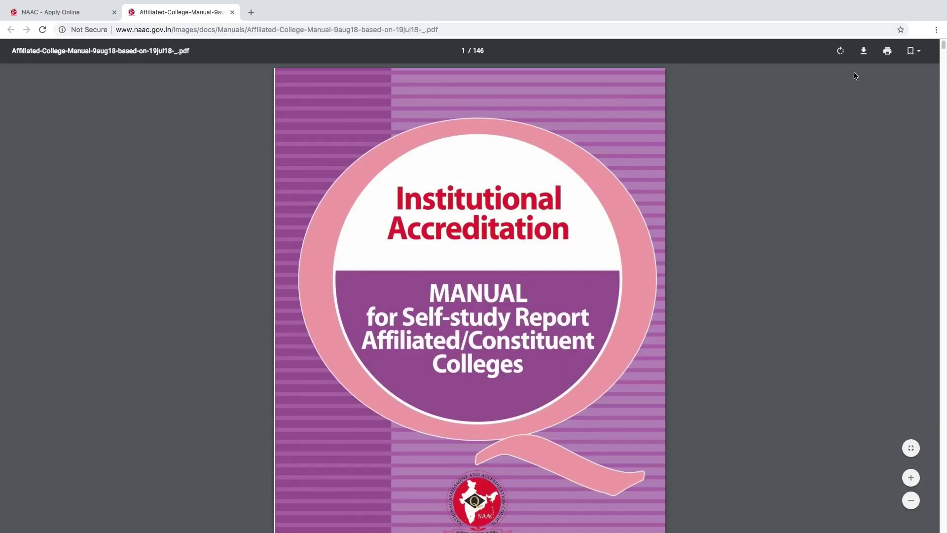
Step: Find Criterion 1 – Curricular Aspects in the manual and examine the metric types marked for 1.1.1 and 1.1.2
drag(944, 45, 942, 204)
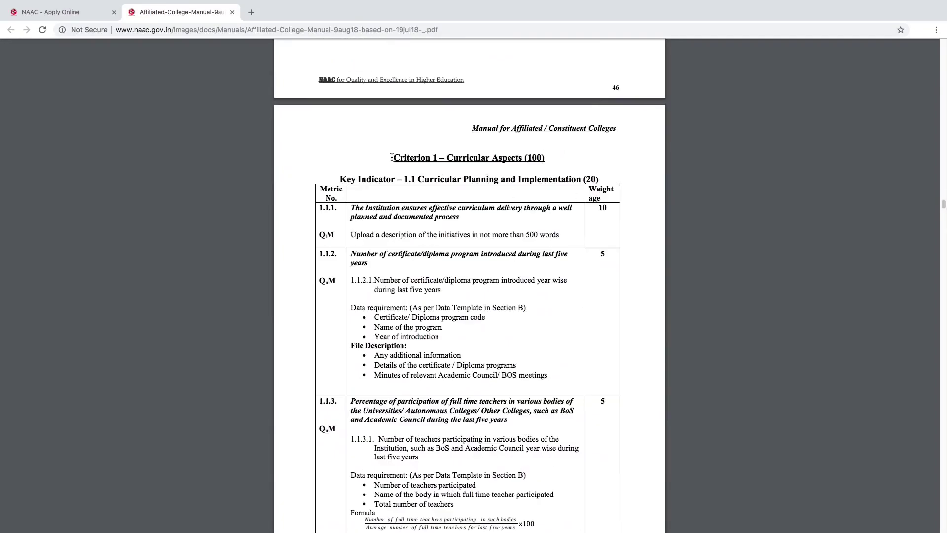
drag(392, 158, 524, 172)
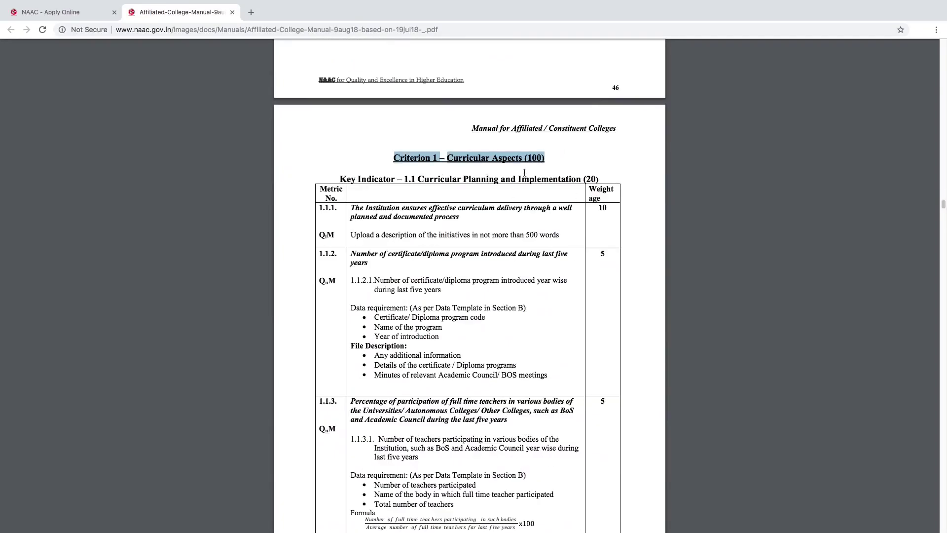
double_click(327, 235)
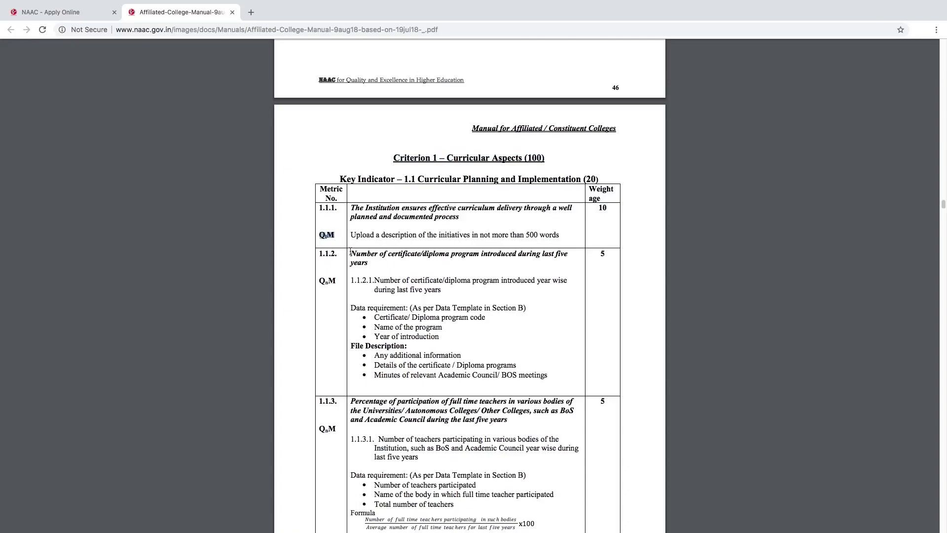
double_click(326, 281)
Step: Examine the Affiliated/Constituent Colleges column in Table 1, covering key indicators and qualitative, quantitative and total metrics
scroll(945, 185, up, 20)
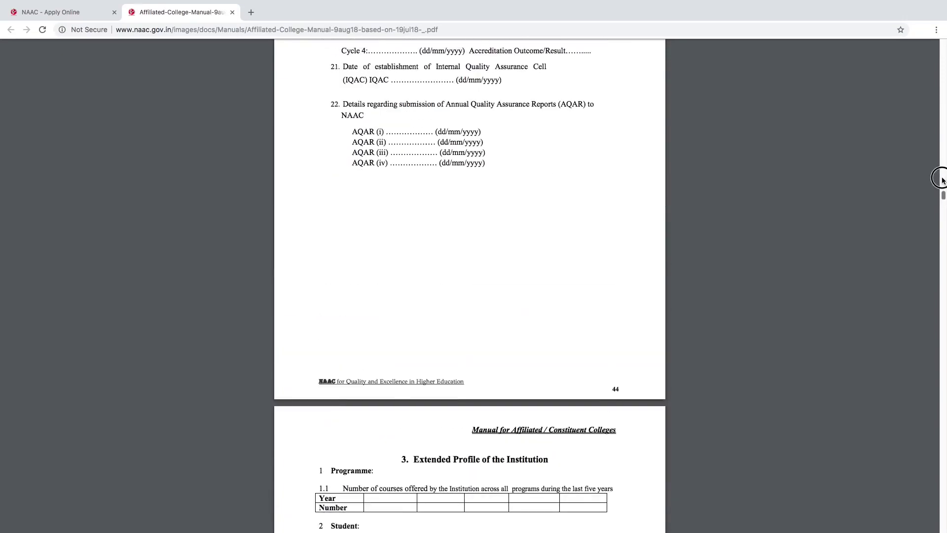
scroll(944, 181, up, 20)
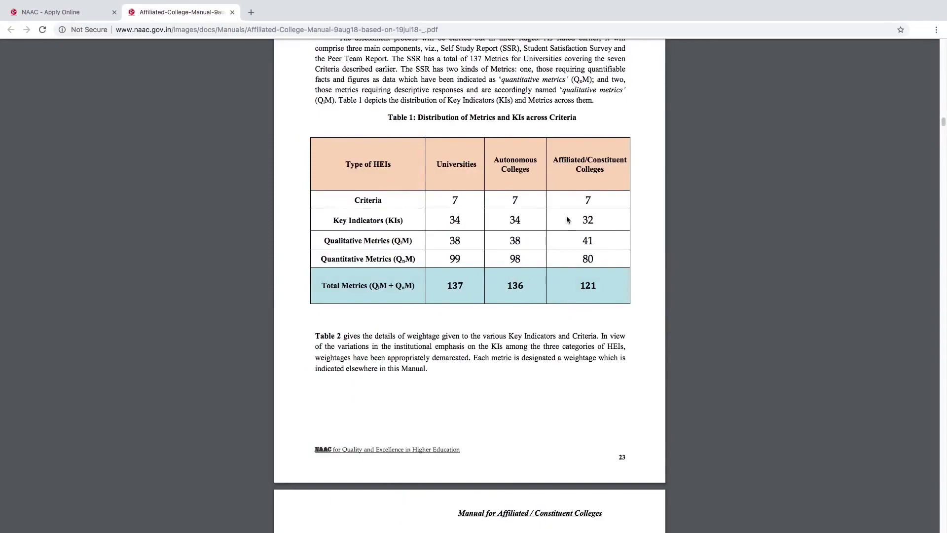
click(595, 223)
double_click(589, 241)
double_click(583, 262)
double_click(587, 286)
click(553, 157)
drag(554, 157, 602, 169)
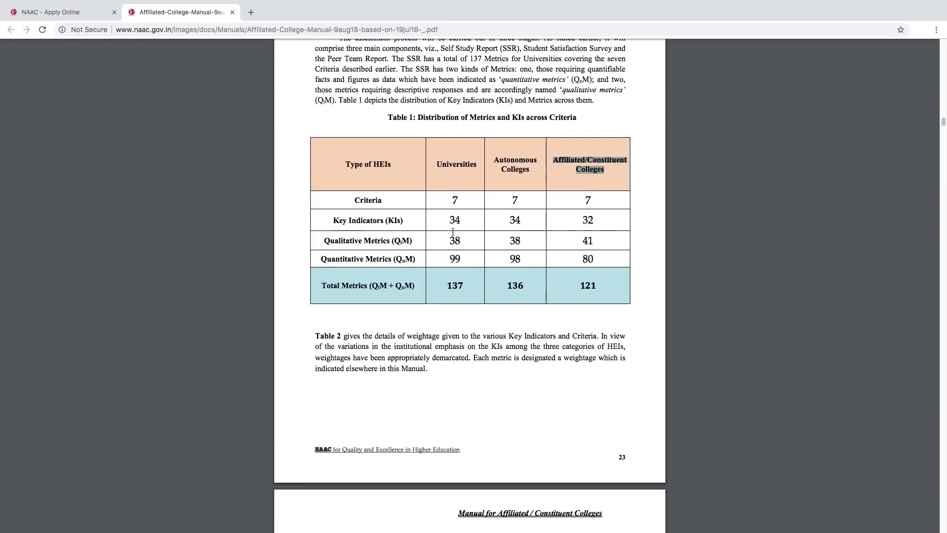
Step: Return to Criterion 1 in the manual and read Key Indicator 1.1, highlighting metric 1.1.2 on certificate/diploma programs
scroll(522, 313, up, 2)
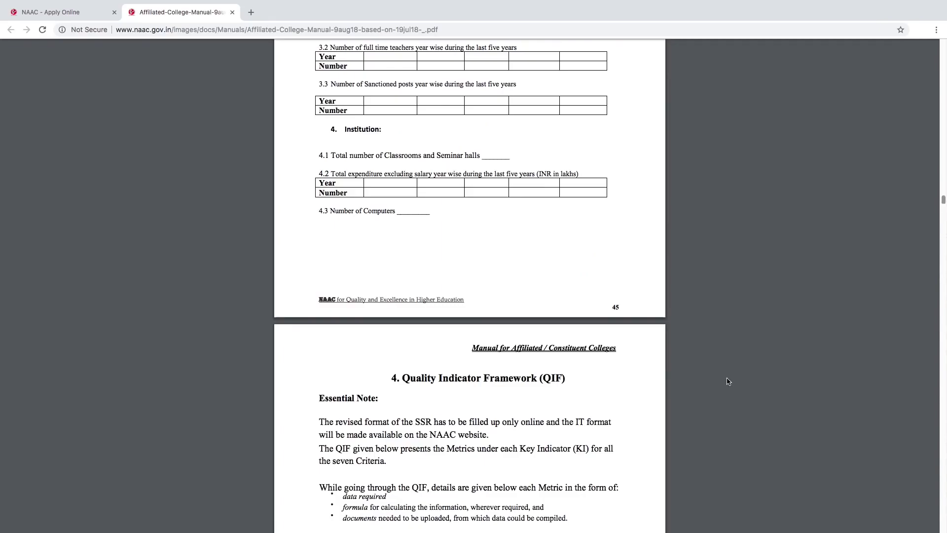
scroll(945, 245, down, 10)
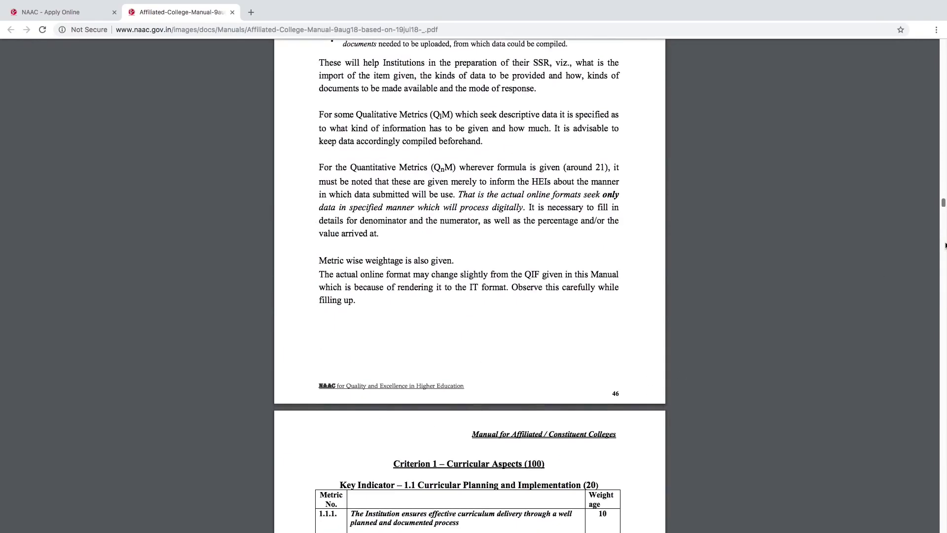
scroll(673, 309, up, 1)
scroll(676, 319, down, 10)
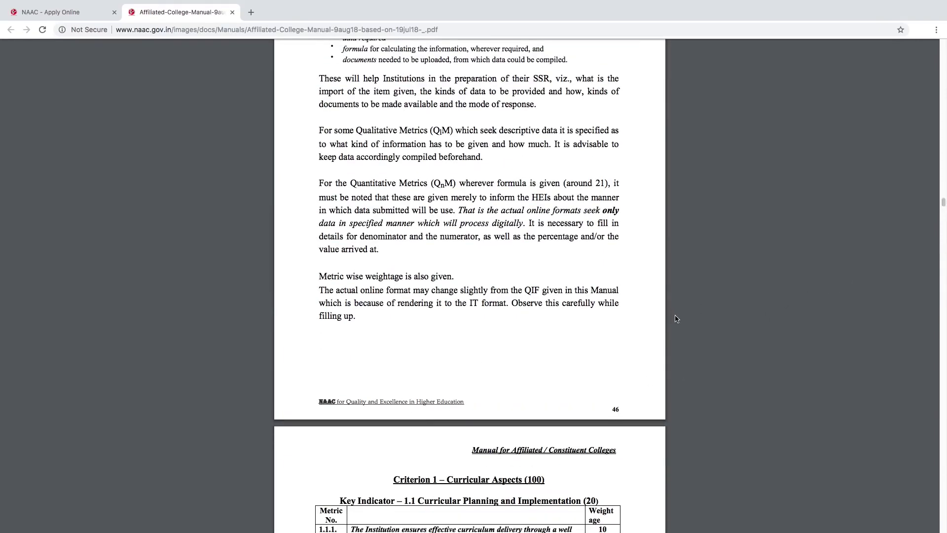
scroll(657, 334, down, 2)
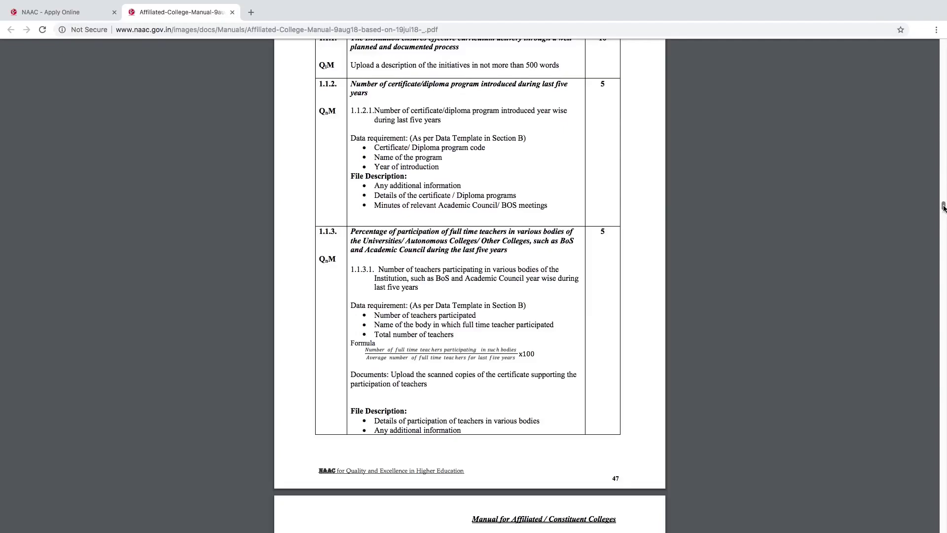
scroll(944, 207, down, 1)
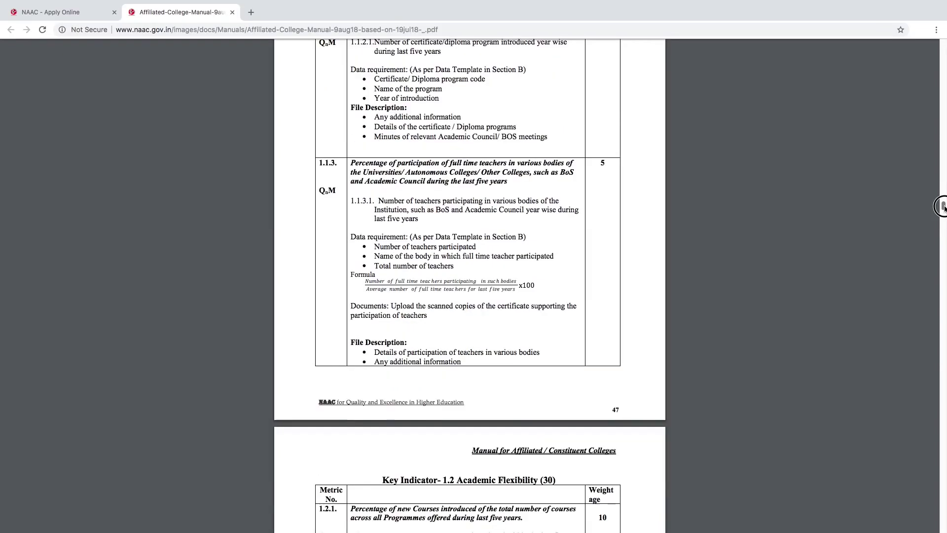
scroll(943, 193, up, 2)
scroll(944, 190, up, 7)
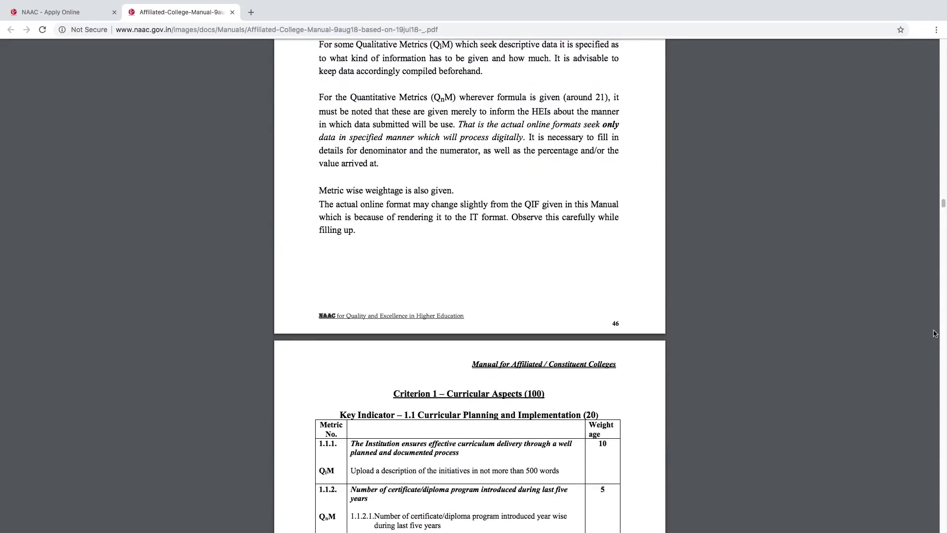
drag(394, 394, 516, 427)
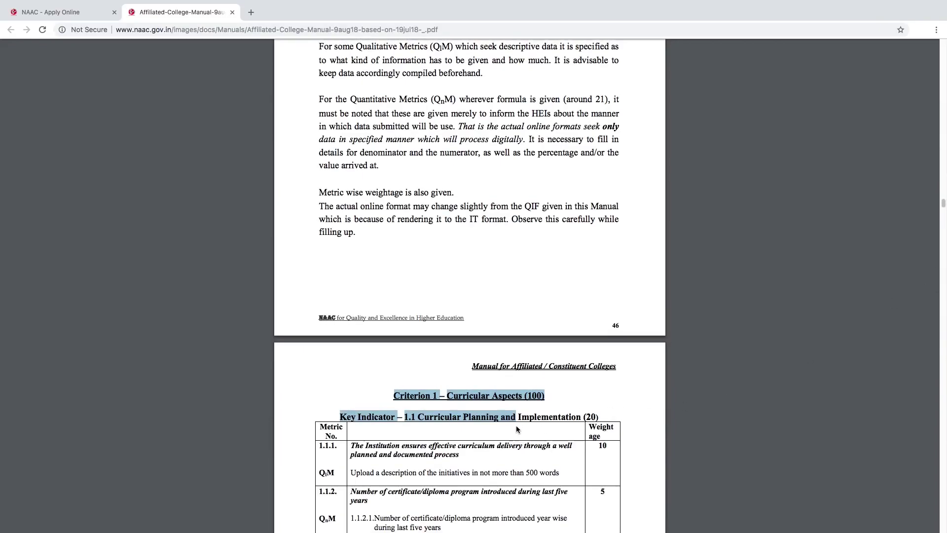
scroll(516, 428, down, 2)
scroll(516, 426, down, 5)
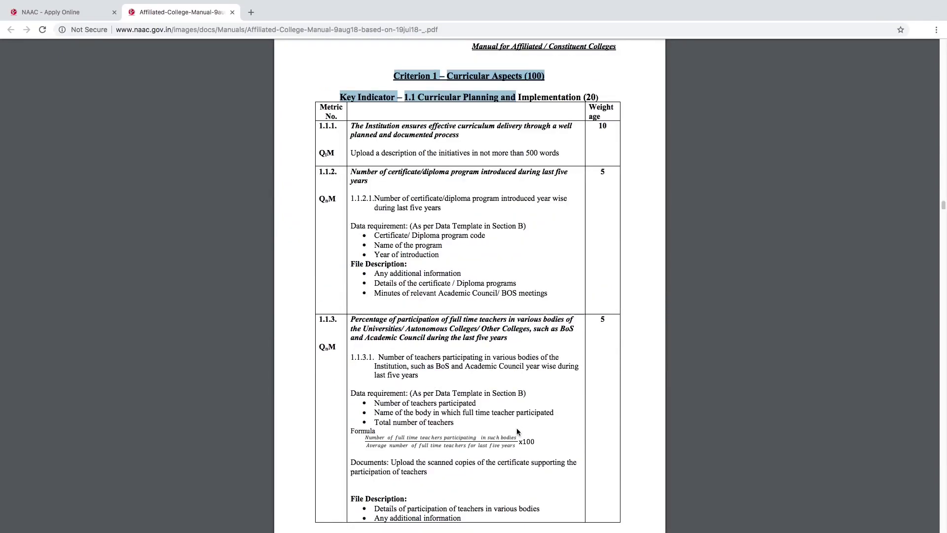
drag(350, 171, 370, 184)
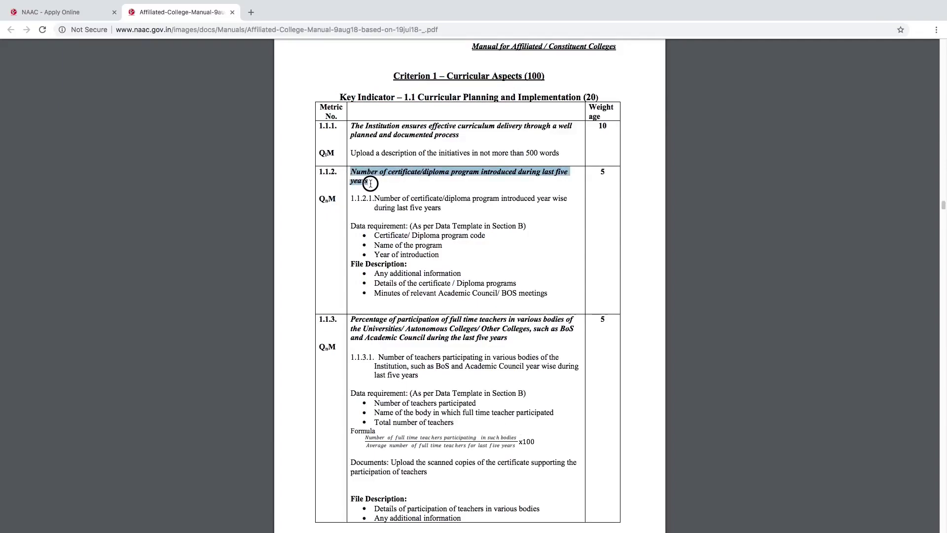
Step: Open the Standard Operating Procedure of DVV for Affiliated/Constituent Colleges from the Apply Online page and highlight "Data Validation and Verification" in its title
key(ctrl+shift+Tab)
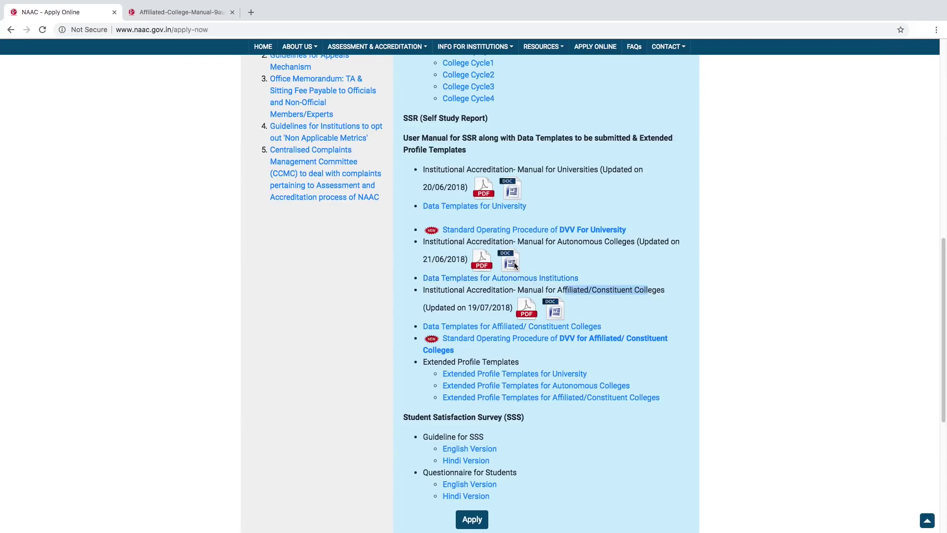
click(502, 343)
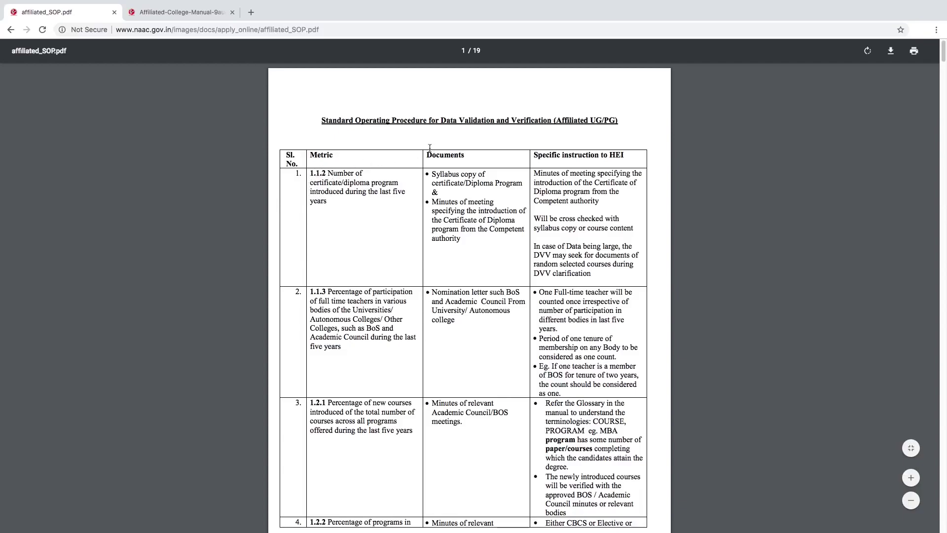
drag(437, 121, 562, 121)
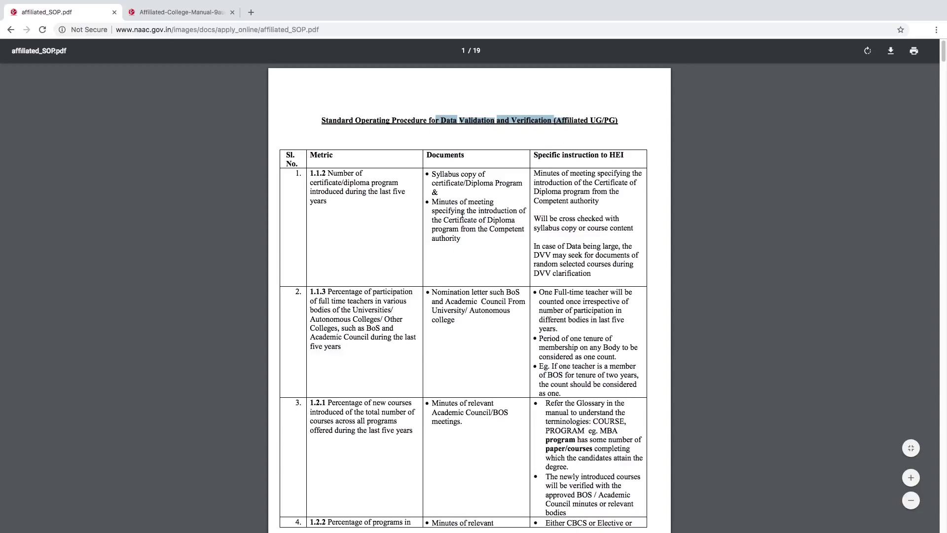
Step: Examine the documents required for metric 1.1.2 in the procedure, including the syllabus copy and the minutes of meeting
drag(433, 174, 456, 235)
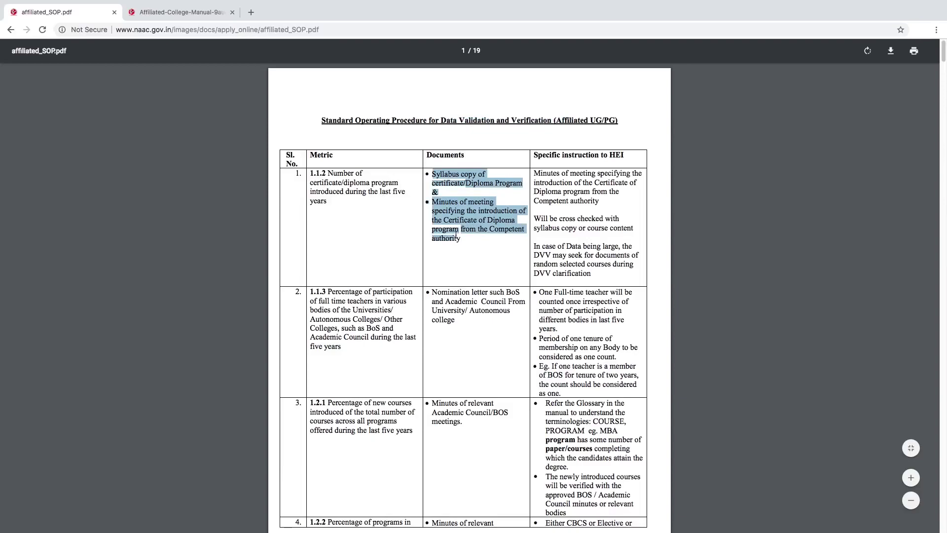
click(353, 191)
double_click(318, 173)
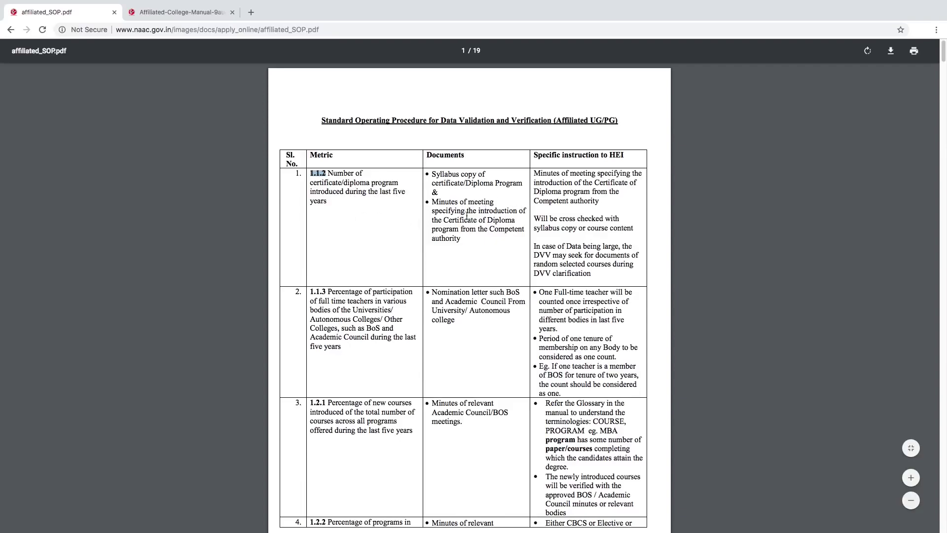
triple_click(442, 179)
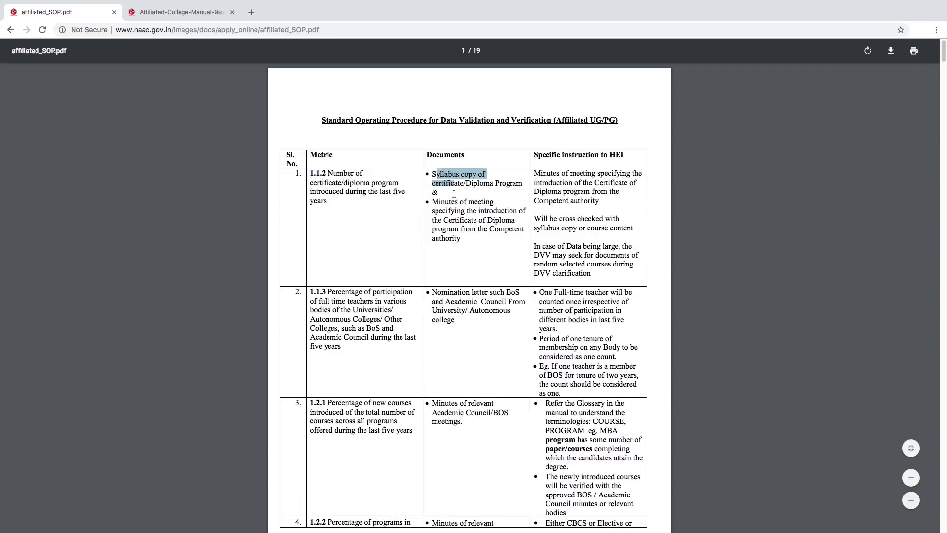
click(454, 195)
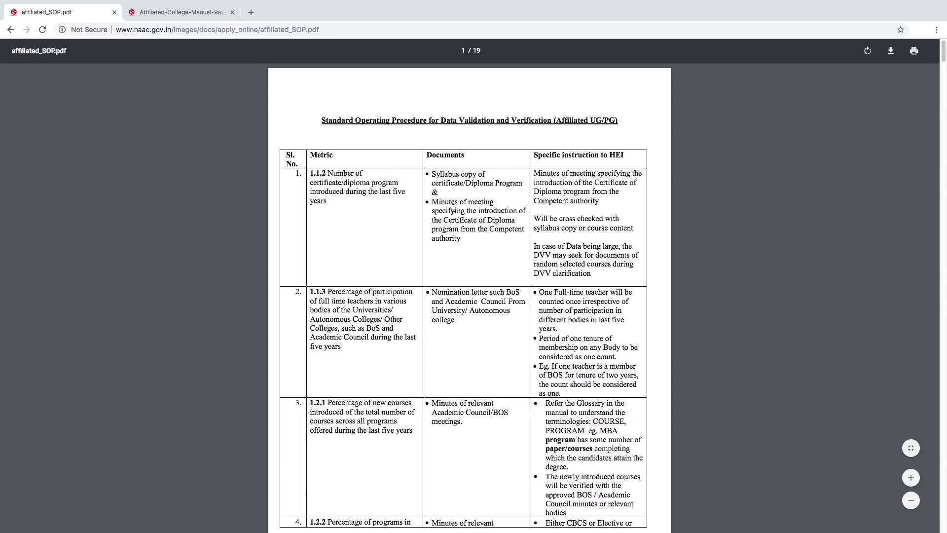
drag(443, 220, 473, 211)
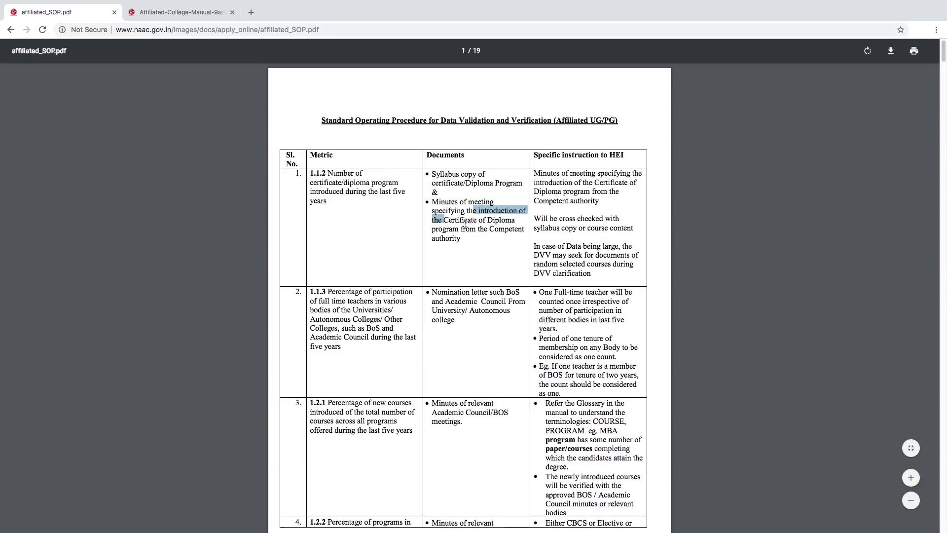
click(463, 229)
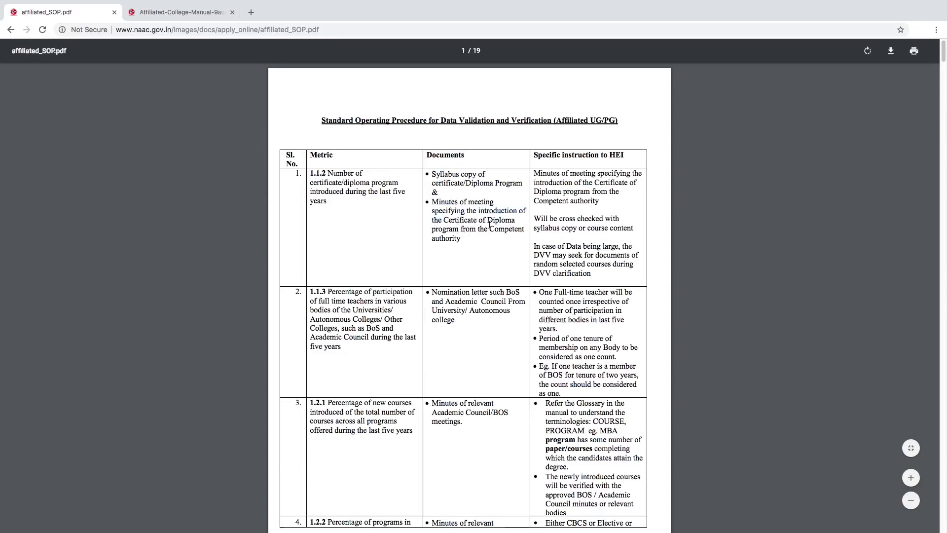
drag(460, 229, 458, 246)
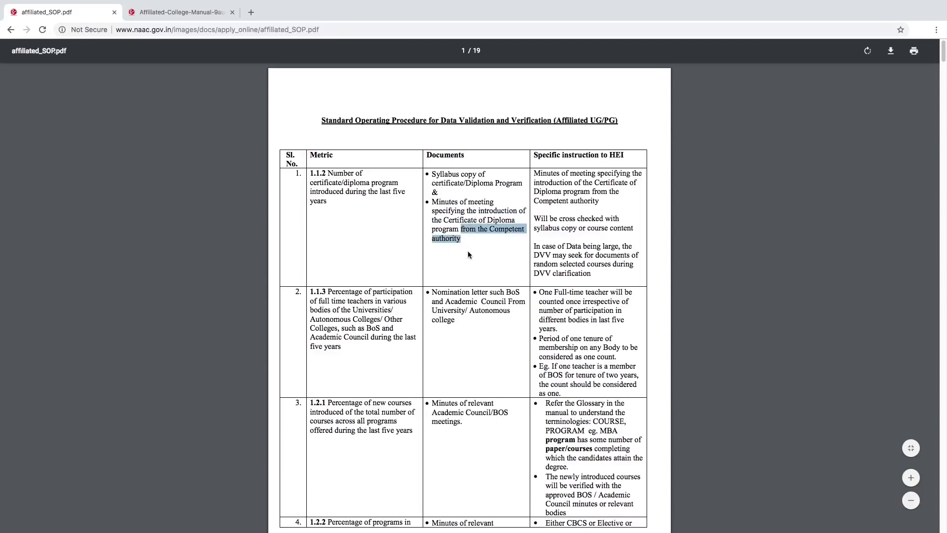
Step: Read the Specific instruction to HEI for metric 1.1.2, highlighting the column heading, the syllabus cross-check line and the large-data clarification note
click(470, 256)
click(537, 155)
drag(536, 156, 635, 155)
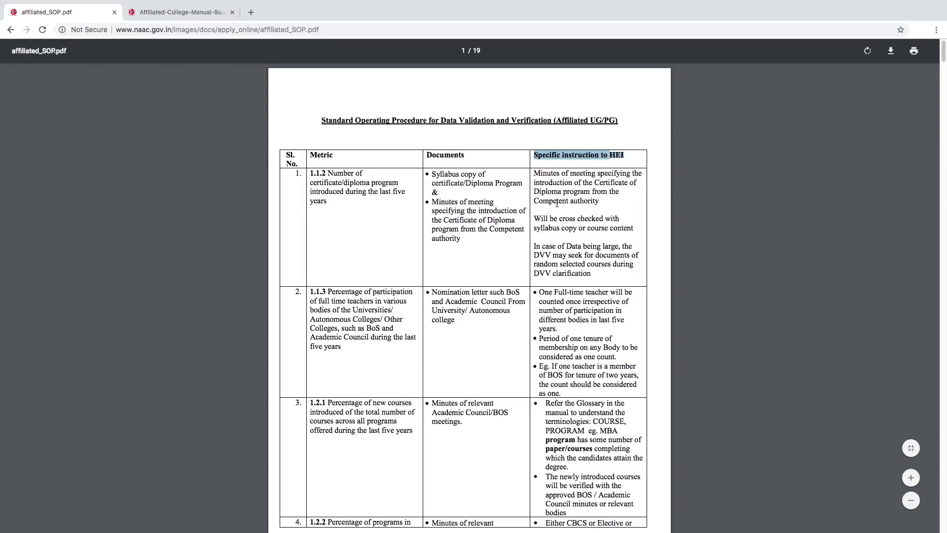
drag(535, 219, 624, 231)
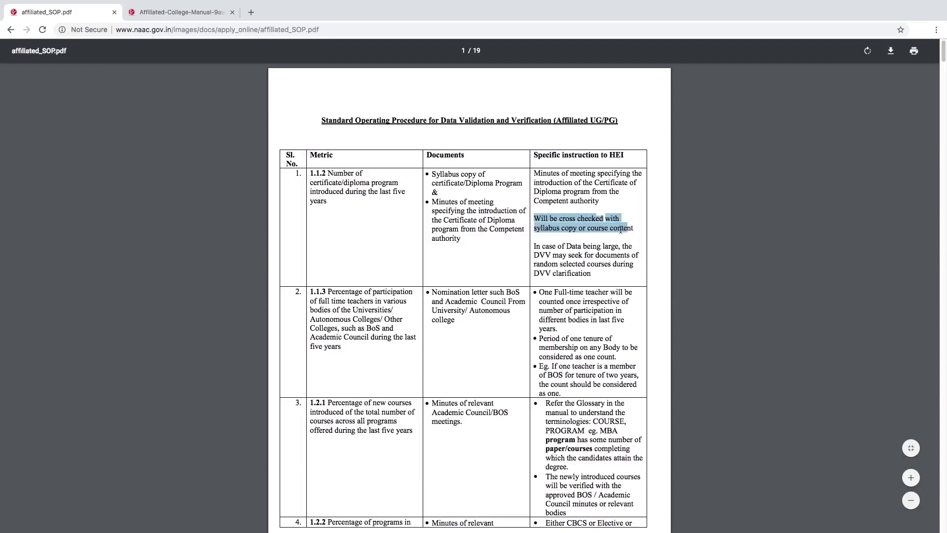
click(566, 255)
drag(545, 247, 595, 275)
click(577, 267)
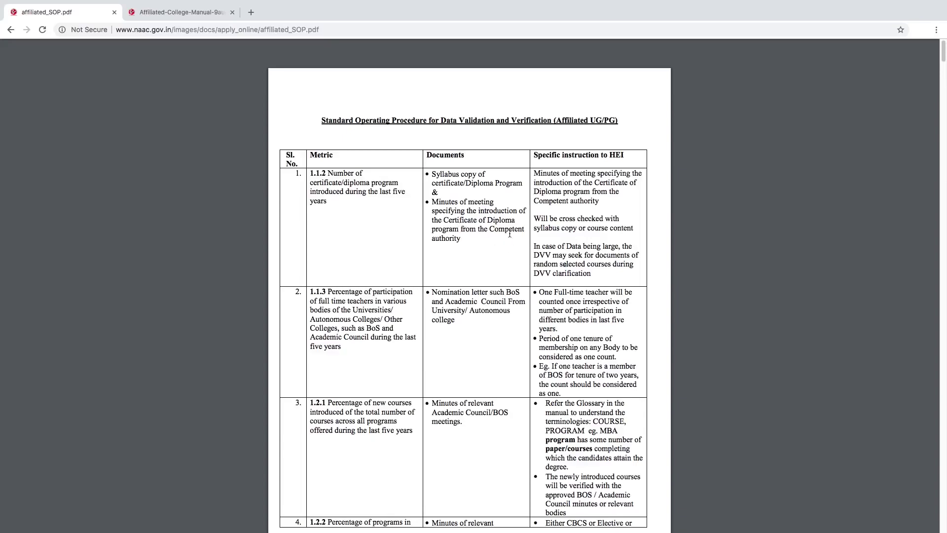
Step: Open the Data Templates for Affiliated/Constituent Colleges from the Apply Online page and view sheets 1.2.3, 1.3.2 and 2.4.1 & 2.4.3
key(alt+Left)
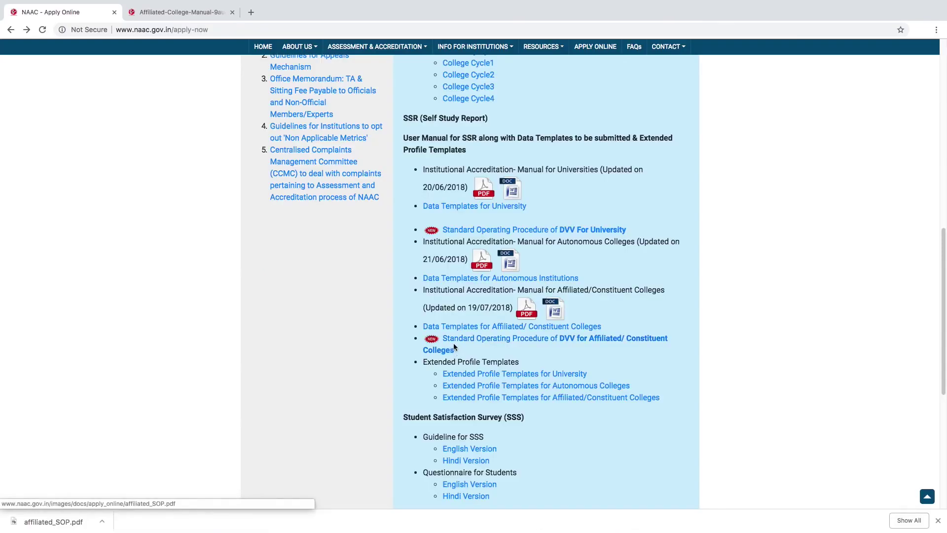
click(539, 327)
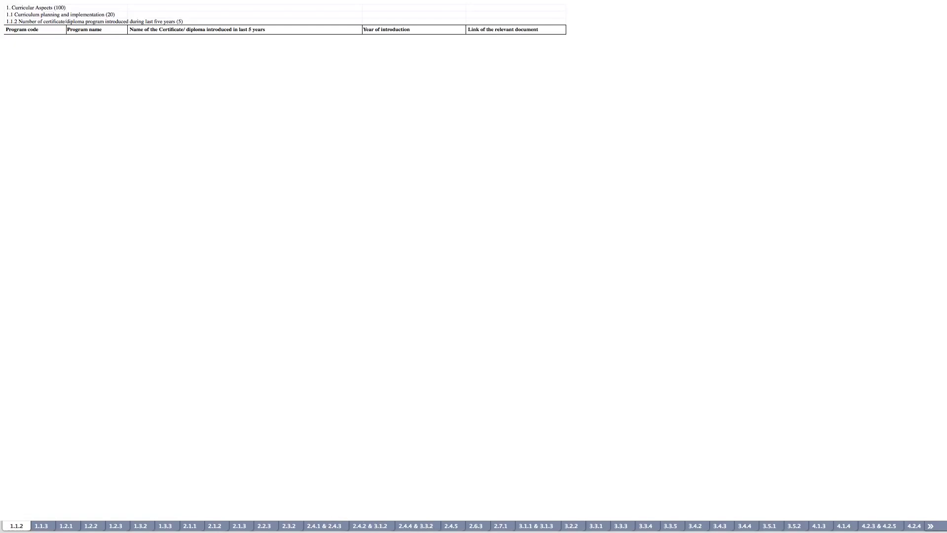
click(116, 526)
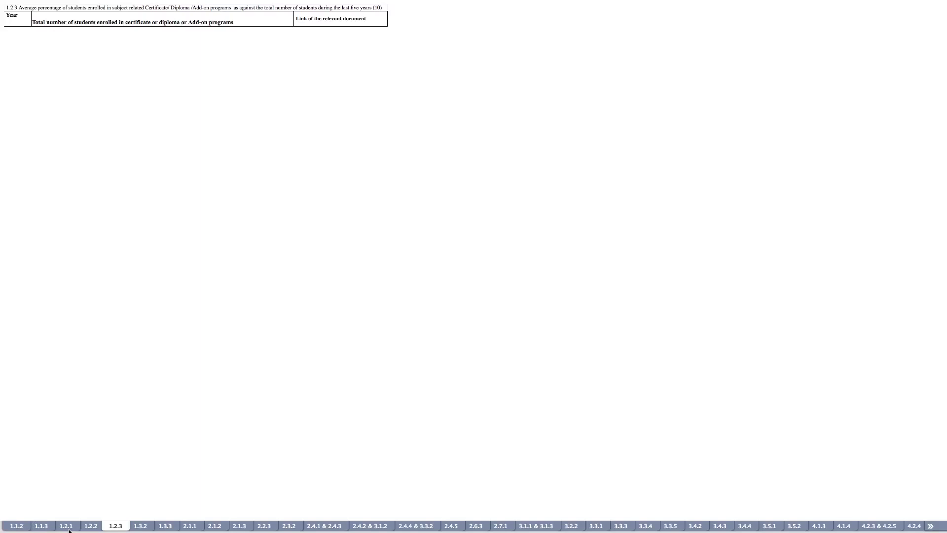
click(132, 527)
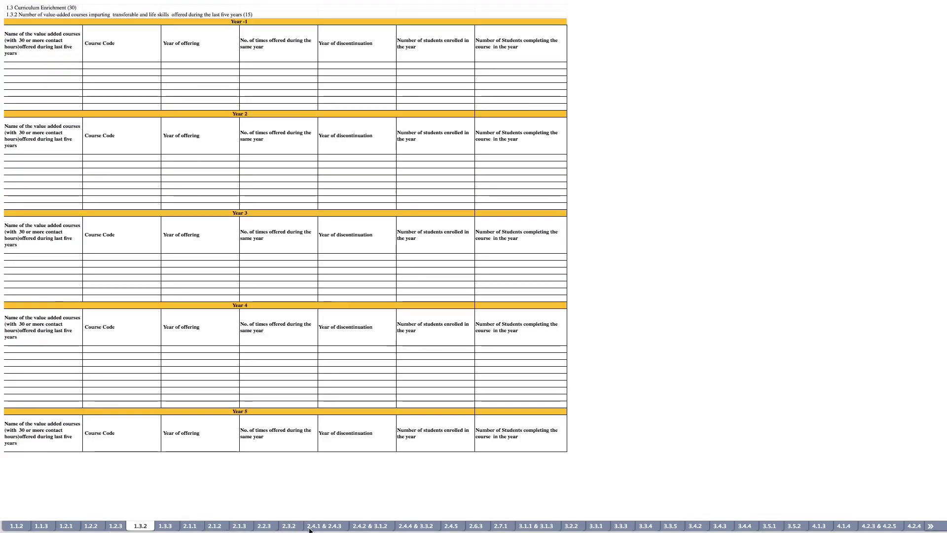
click(336, 528)
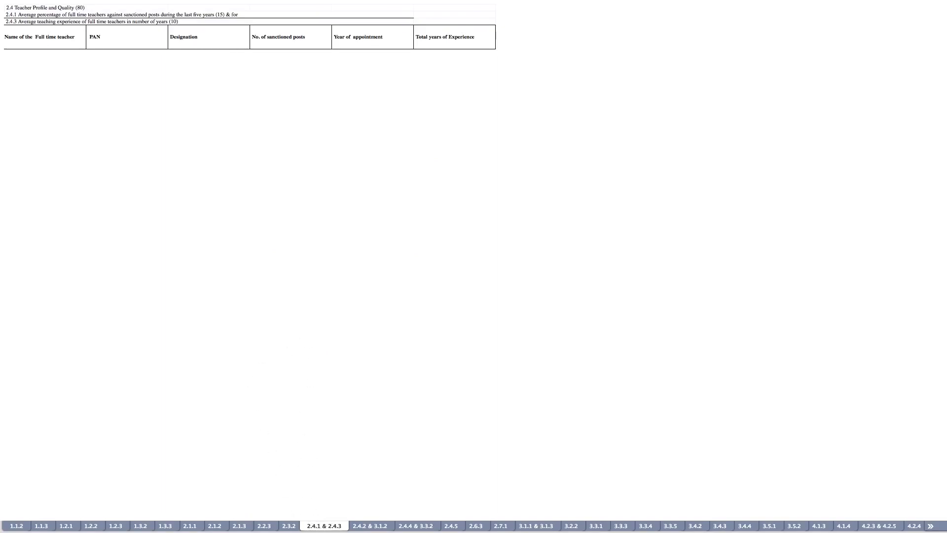
Step: Return to template sheet 1.1.2 and examine the required columns on the Criterion 1 and 2 sheets up to 2.1.3
click(12, 526)
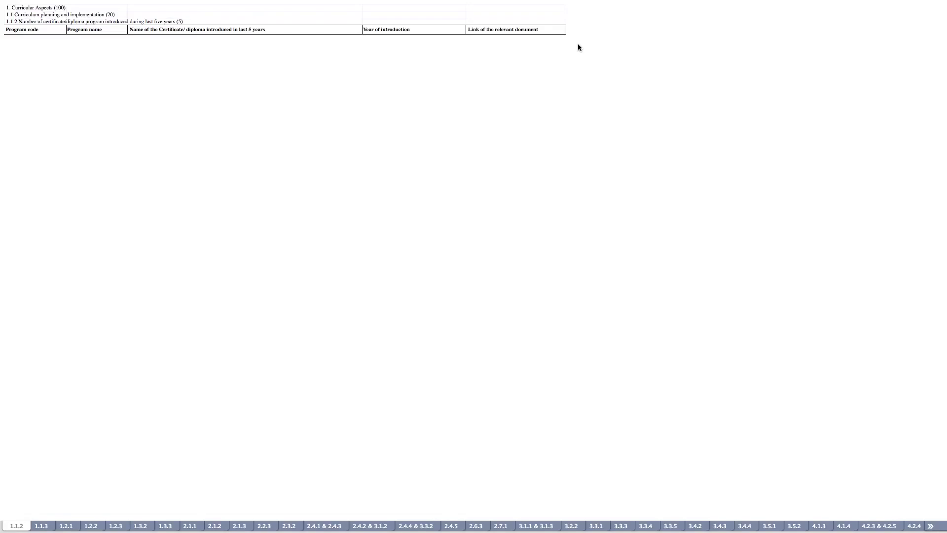
click(41, 525)
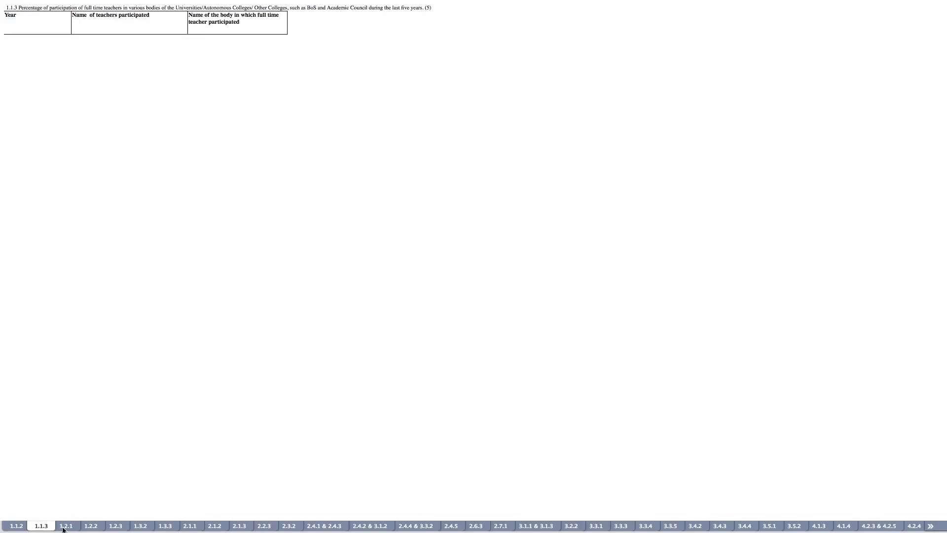
click(63, 526)
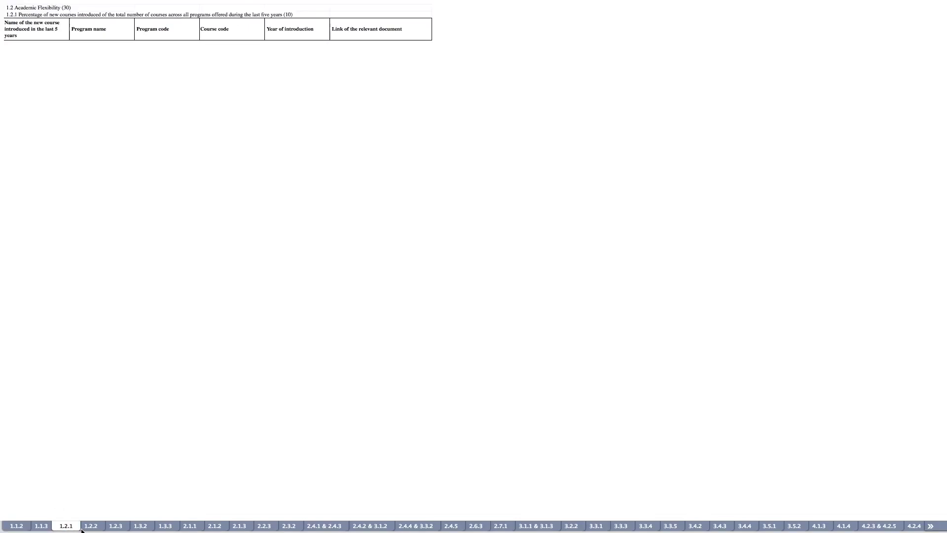
click(116, 528)
click(141, 527)
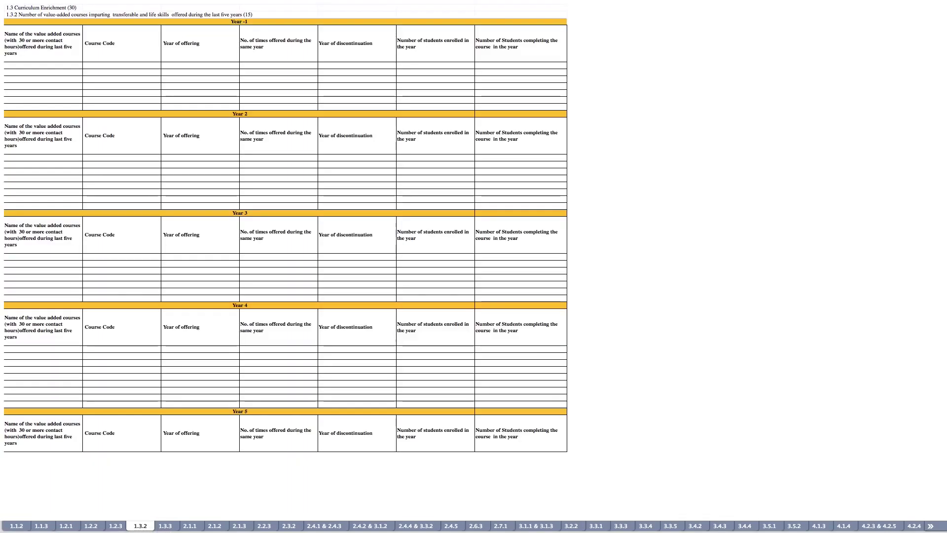
click(190, 527)
click(208, 527)
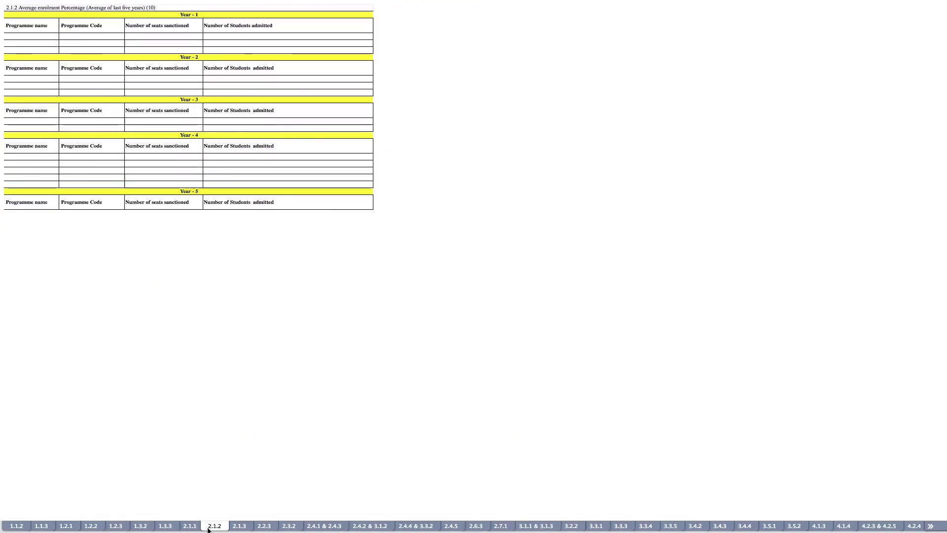
click(235, 528)
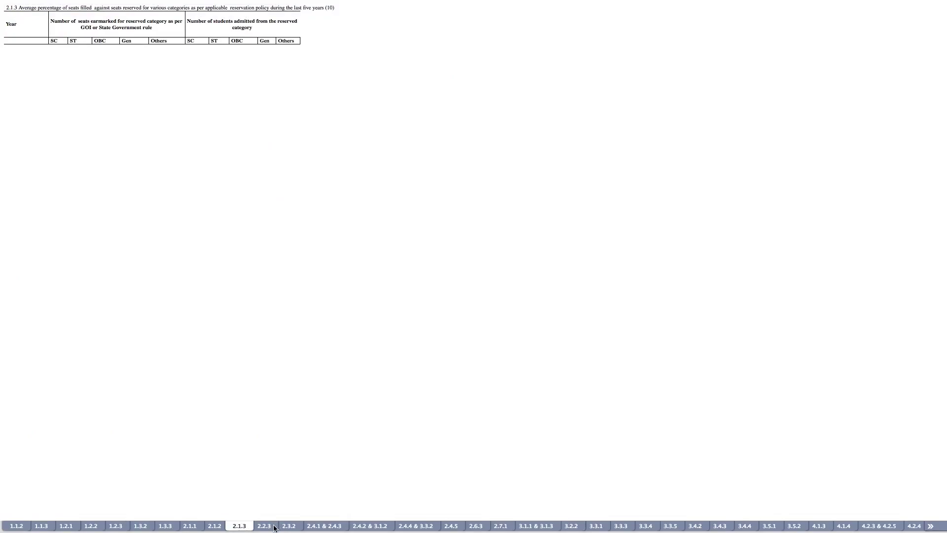
Step: Review the remaining Criterion 2 template sheets from 2.3.2 through the student satisfaction survey sheet 2.7.1
click(289, 527)
click(334, 527)
click(366, 527)
click(406, 527)
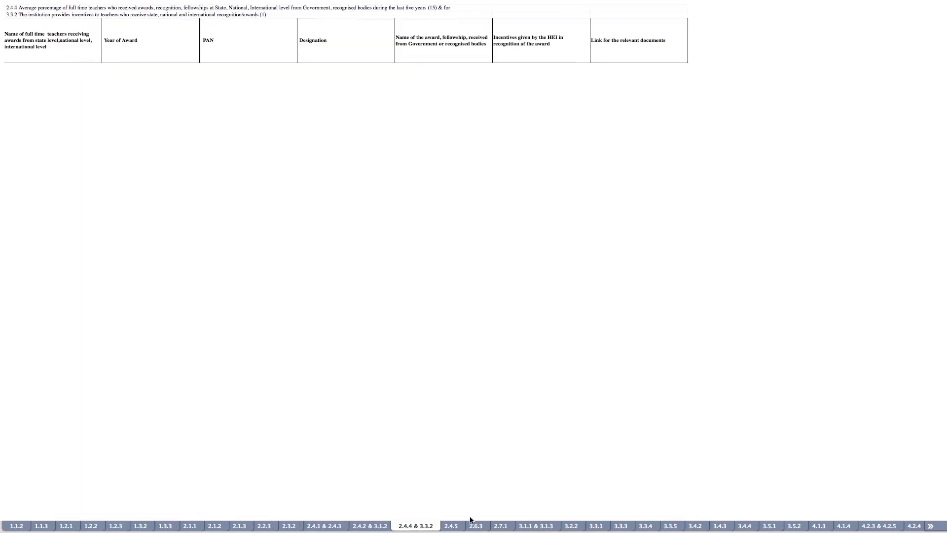
click(456, 527)
click(476, 527)
click(501, 527)
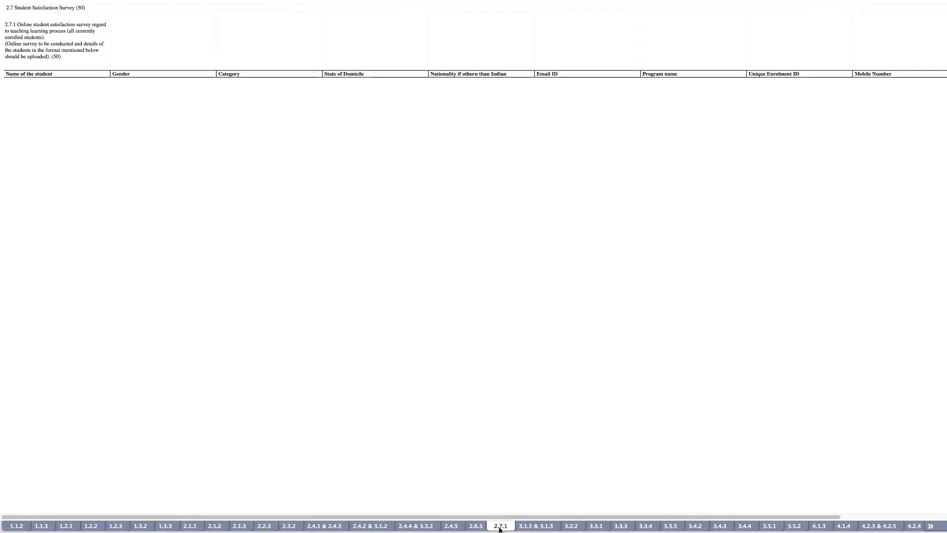
Step: View the Criterion 3 template sheets from 3.1.1 & 3.1.3 through 3.3.5
click(536, 526)
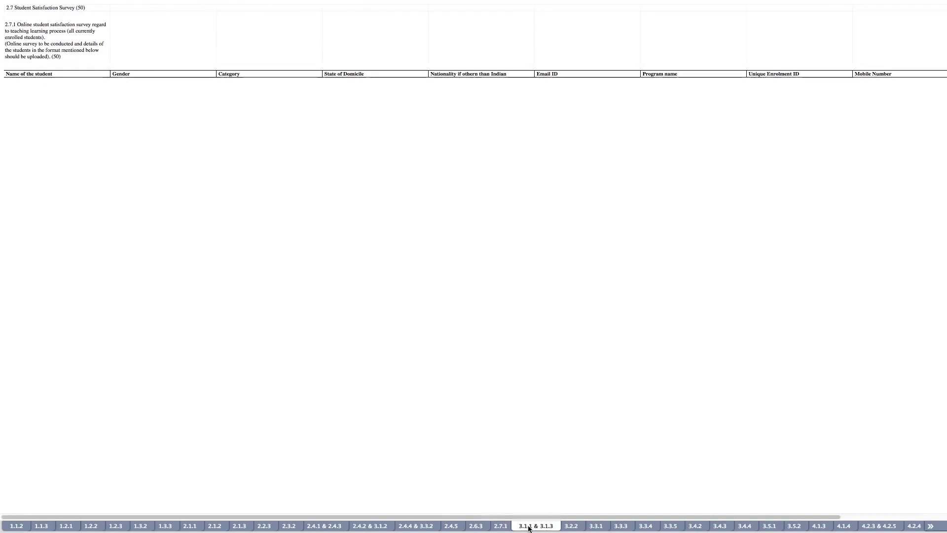
click(572, 527)
click(596, 527)
click(621, 527)
click(646, 527)
click(669, 527)
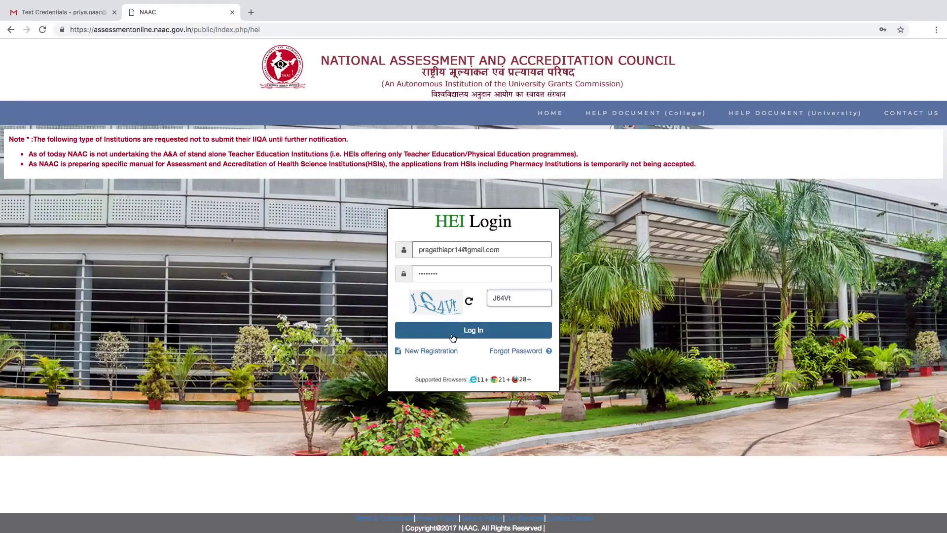
Step: Log in to the HEI portal and highlight the IIQA approval status on the dashboard
click(450, 335)
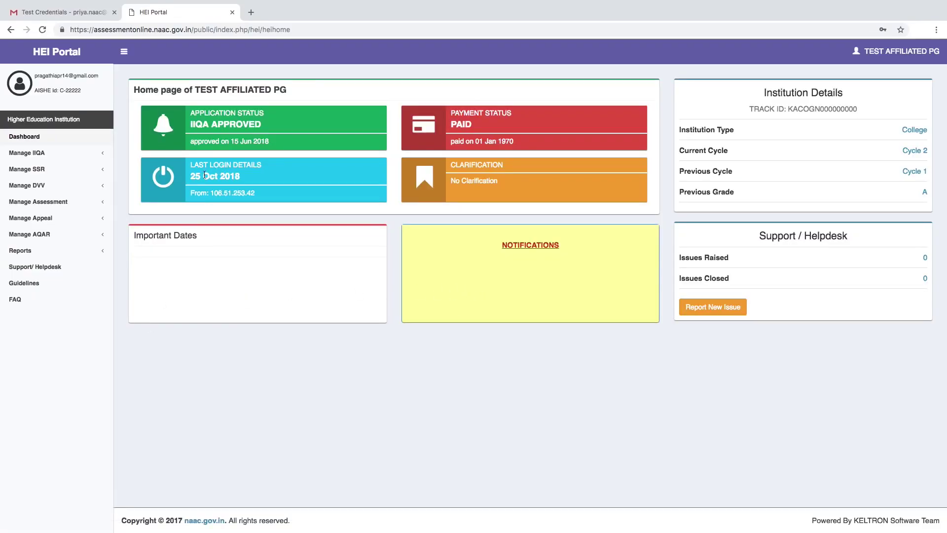
drag(192, 124, 268, 143)
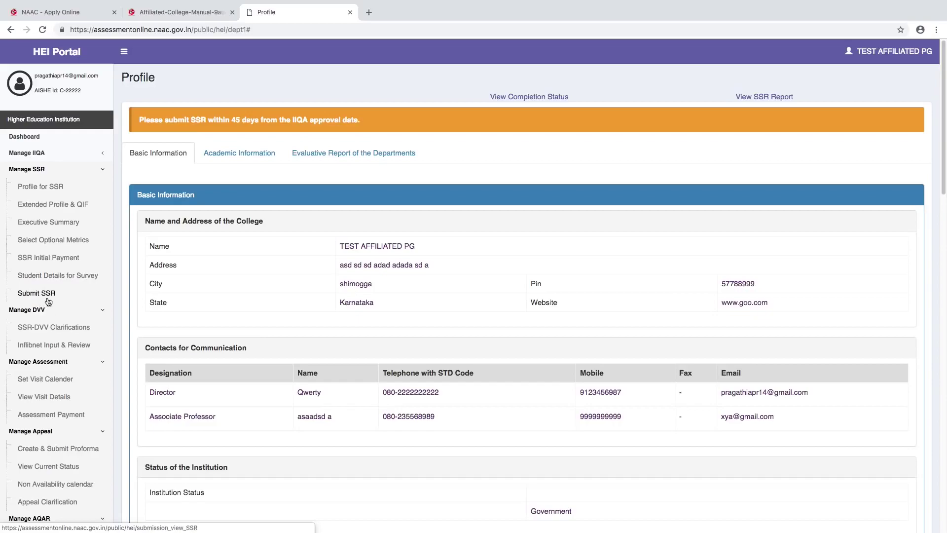
Step: Open the Profile for SSR and examine Basic Information through Type of Institution, keeping Co-education as the gender option
click(44, 193)
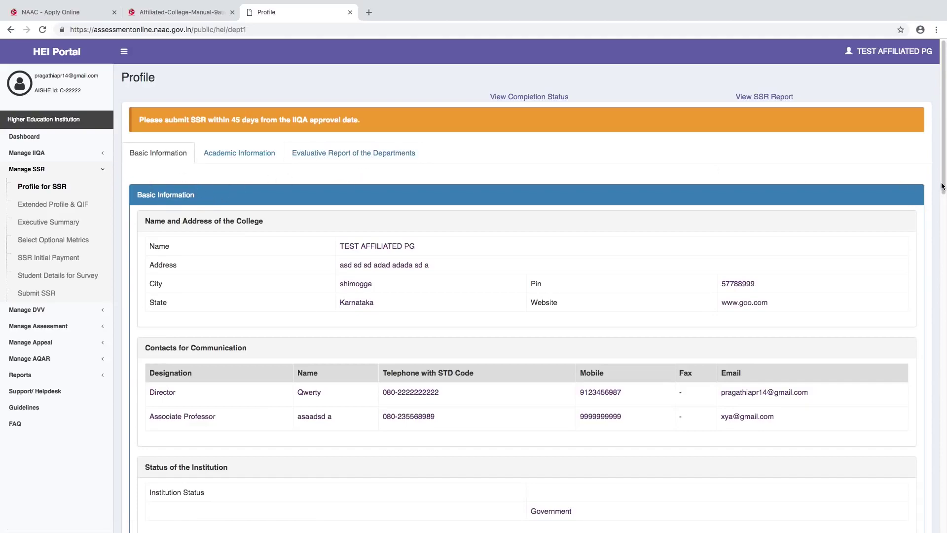
scroll(939, 186, down, 3)
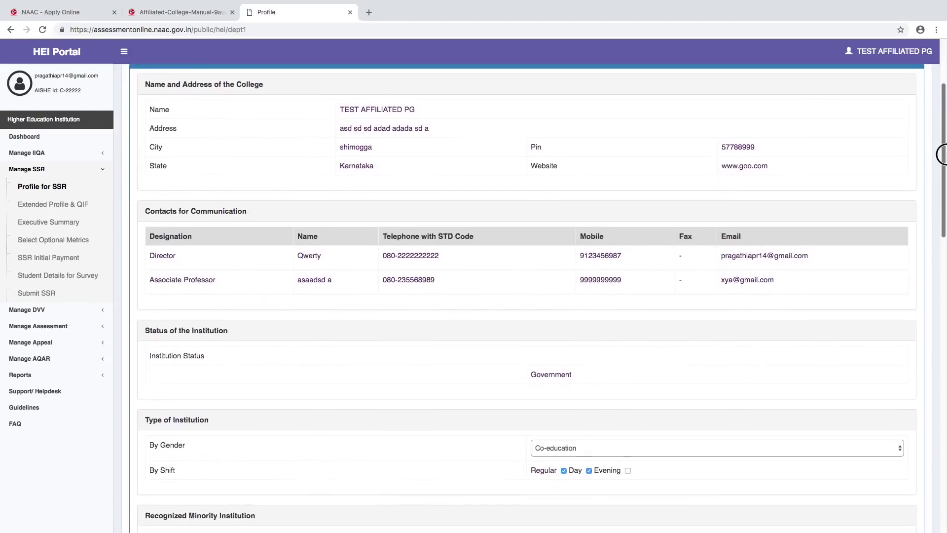
drag(941, 154, 941, 204)
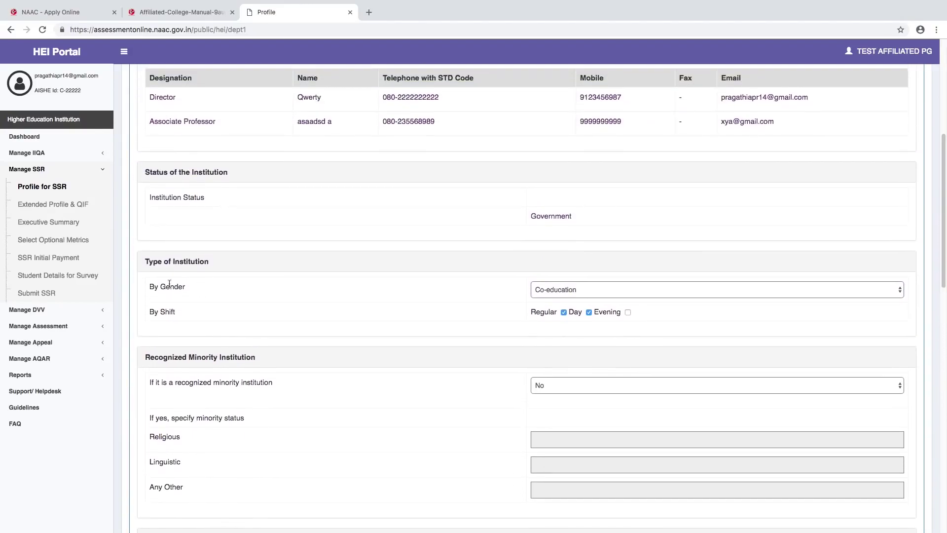
click(570, 292)
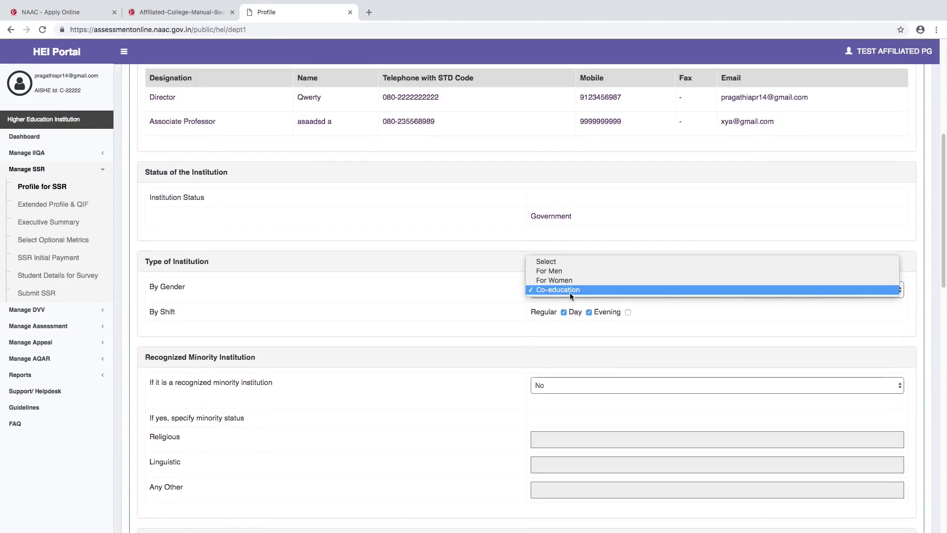
click(570, 292)
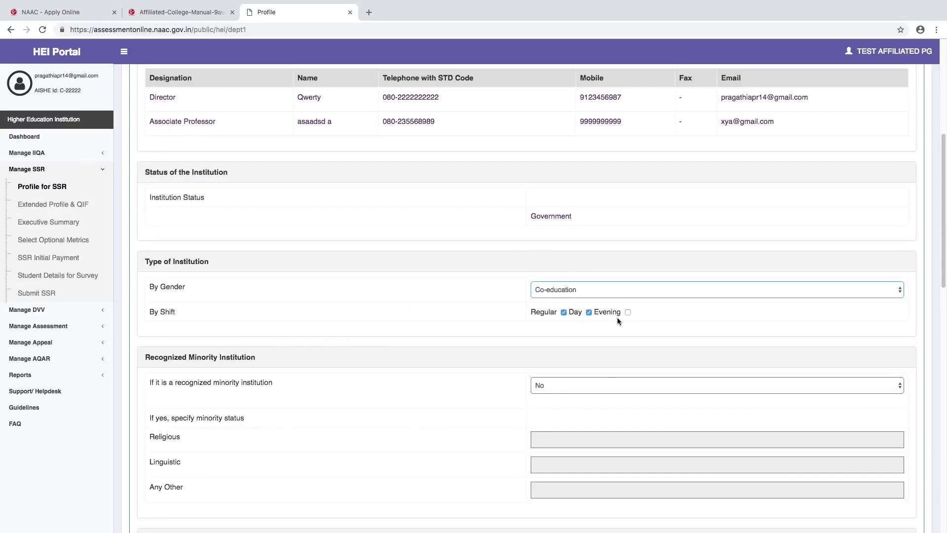
Step: Examine the minority status, Establishment Details, autonomy and recognition sections, selecting the number of academic years completed till date
scroll(940, 301, down, 5)
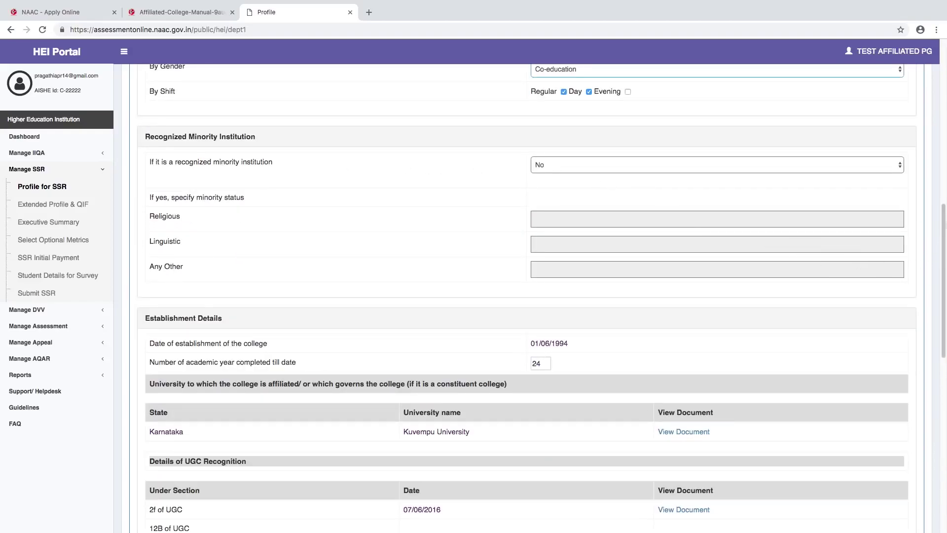
drag(941, 223, 942, 353)
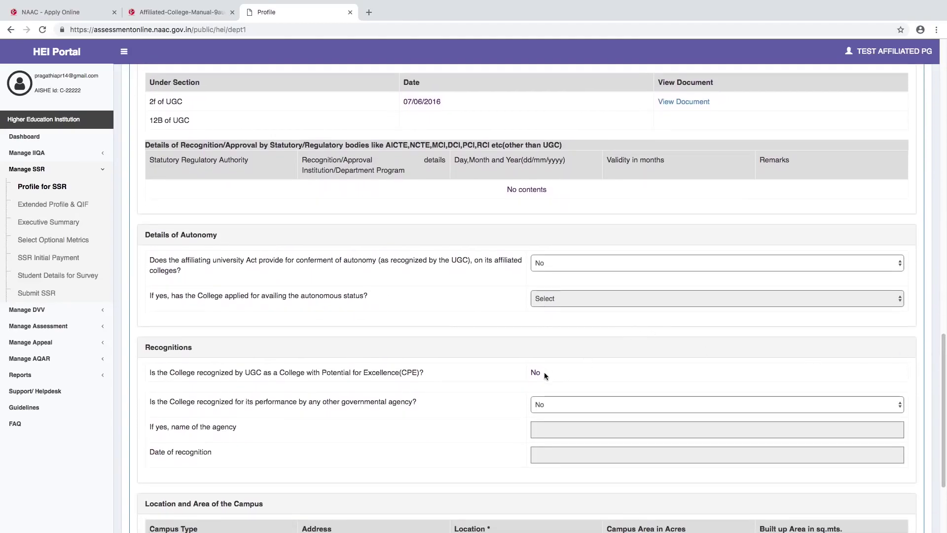
scroll(856, 320, up, 5)
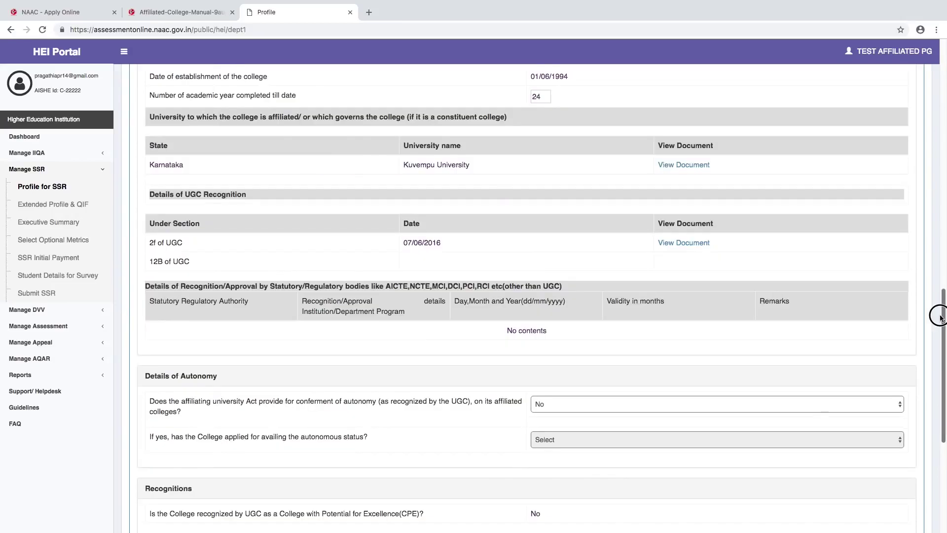
scroll(209, 235, up, 2)
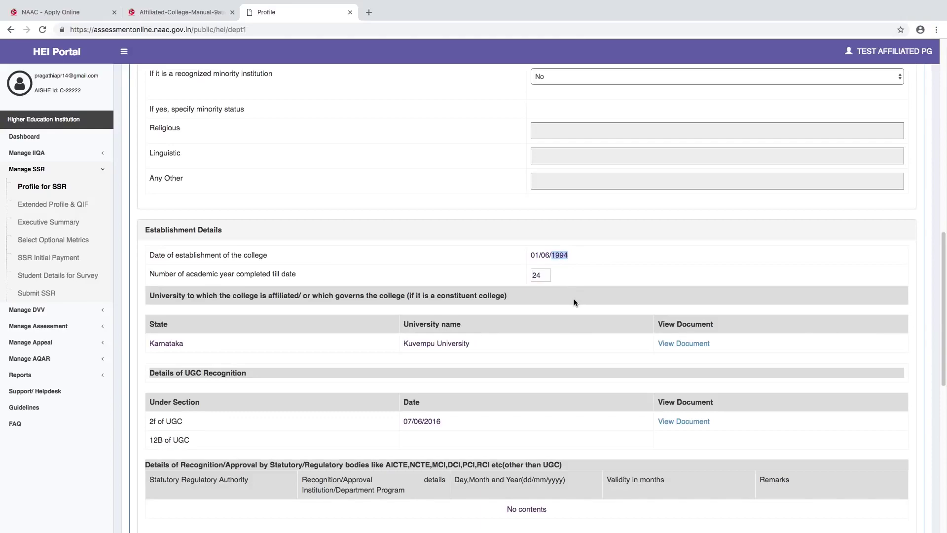
click(535, 277)
double_click(534, 278)
drag(944, 316, 940, 114)
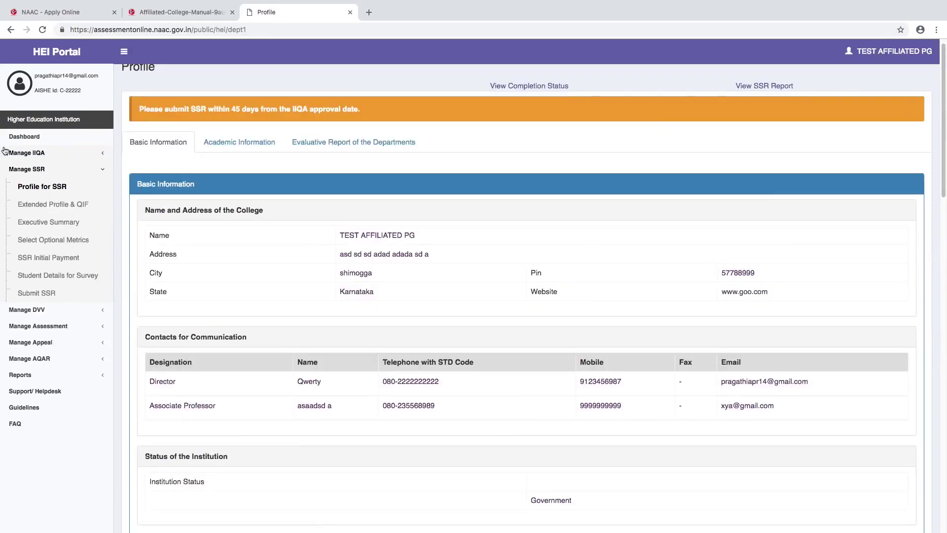
Step: Open the profile's Academic Information and review the programs offered and the teaching, non-teaching and technical staff positions
click(239, 148)
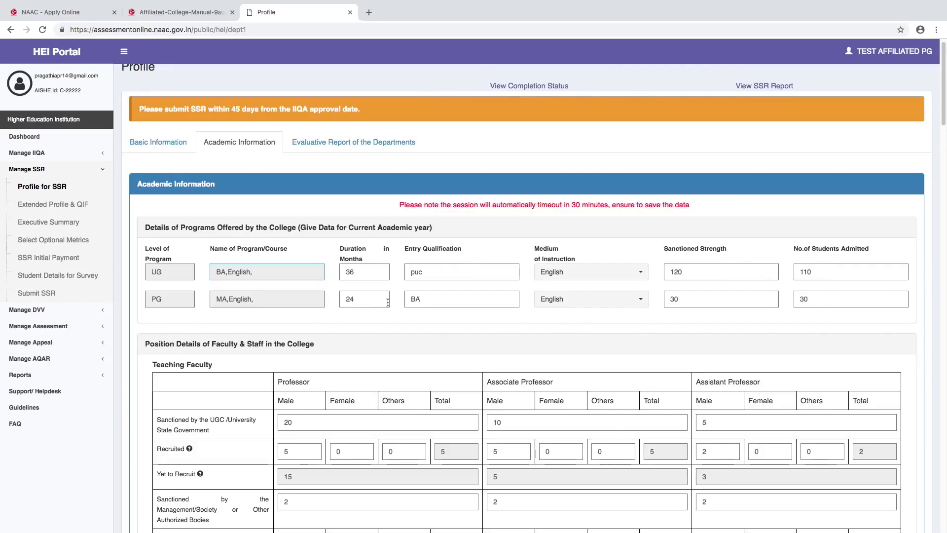
drag(944, 118, 944, 162)
drag(160, 122, 251, 122)
drag(944, 144, 944, 186)
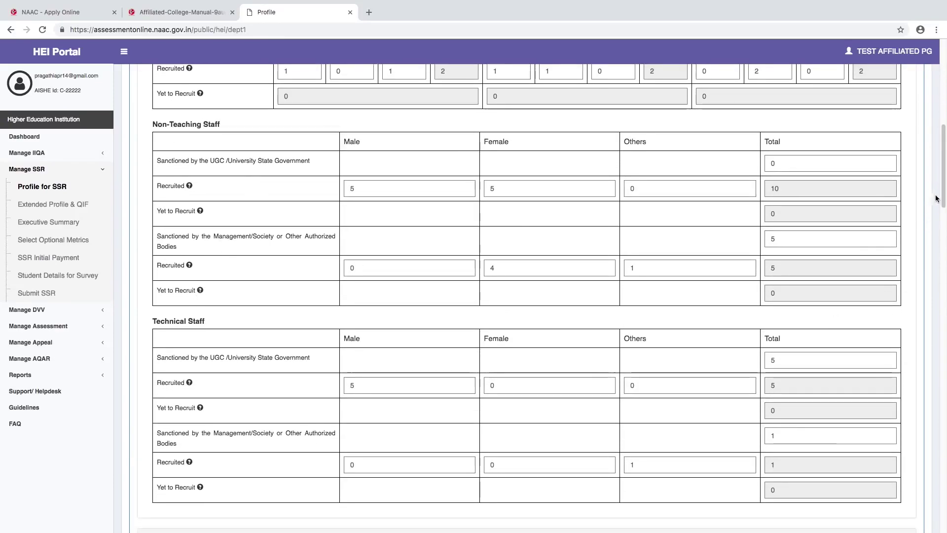
Step: Examine the teaching staff qualifications, visiting faculty, current student enrolment and the last four years' student admissions
click(943, 264)
drag(943, 264, 943, 270)
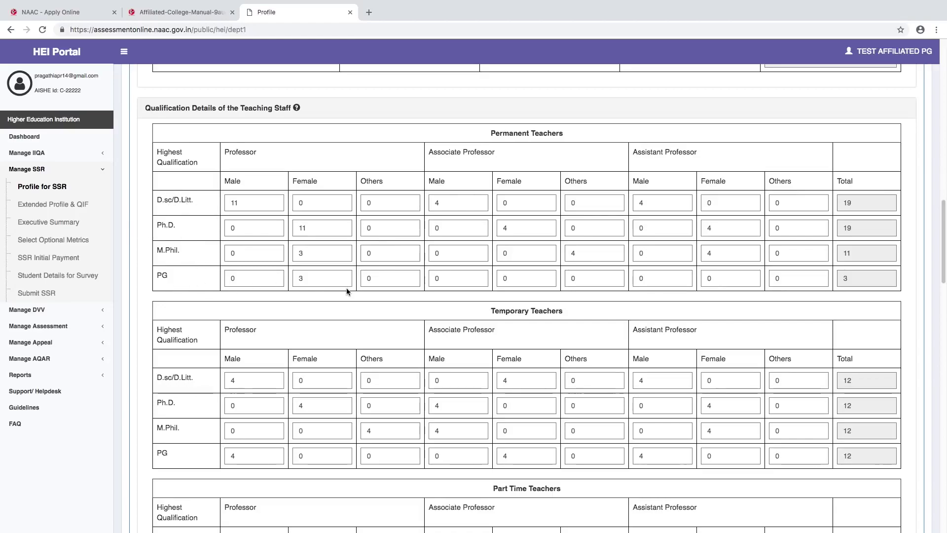
drag(944, 228, 943, 329)
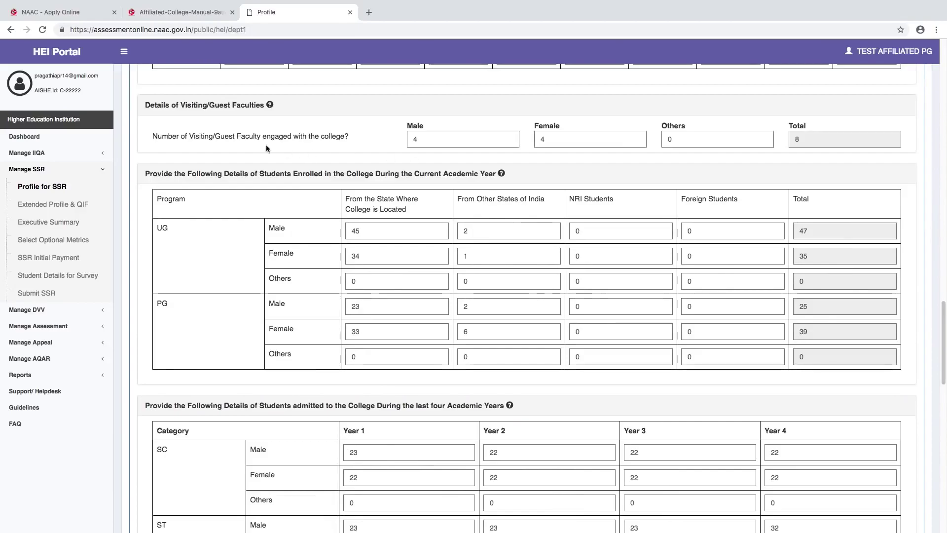
scroll(750, 305, down, 6)
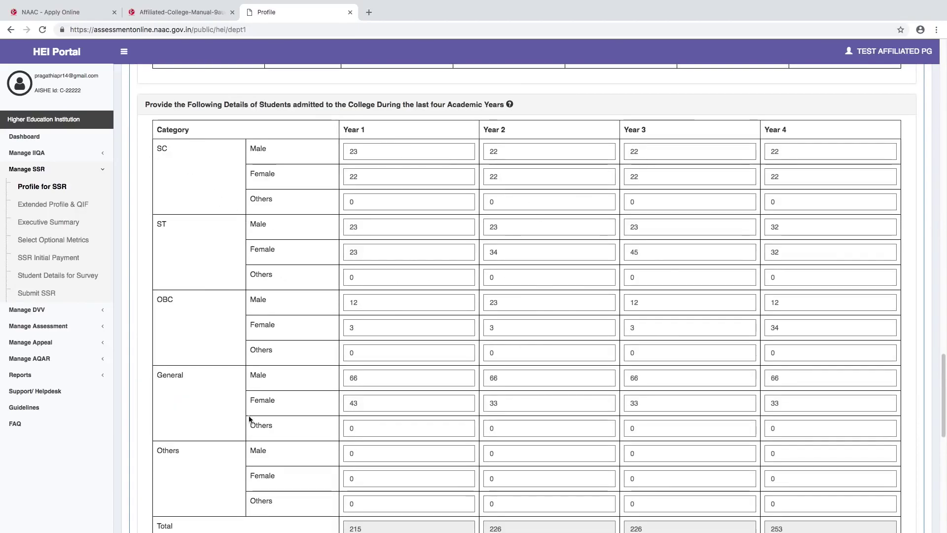
Step: Examine the Accreditation Details, AQAR Details, number of self-financed and new programs, and unit cost of education in Academic Information
drag(944, 380, 943, 513)
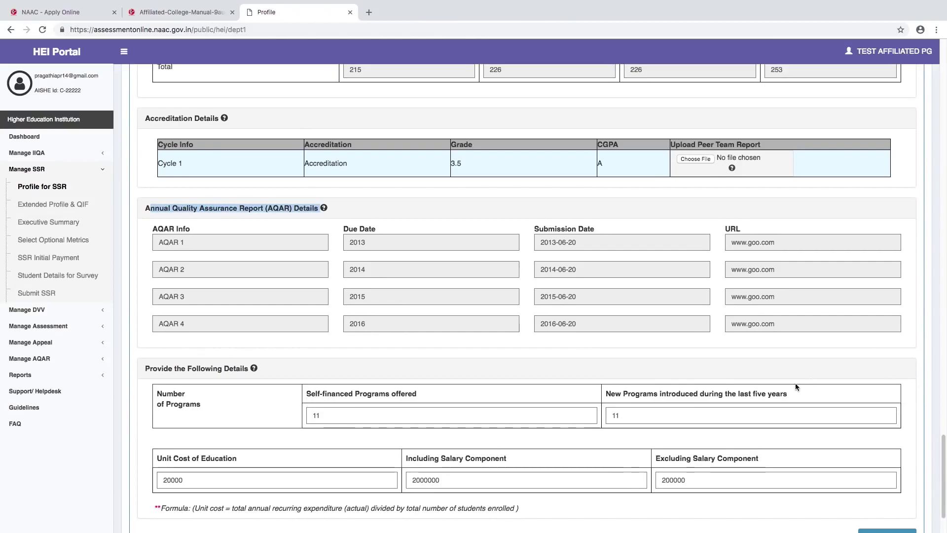
scroll(796, 383, down, 2)
click(161, 320)
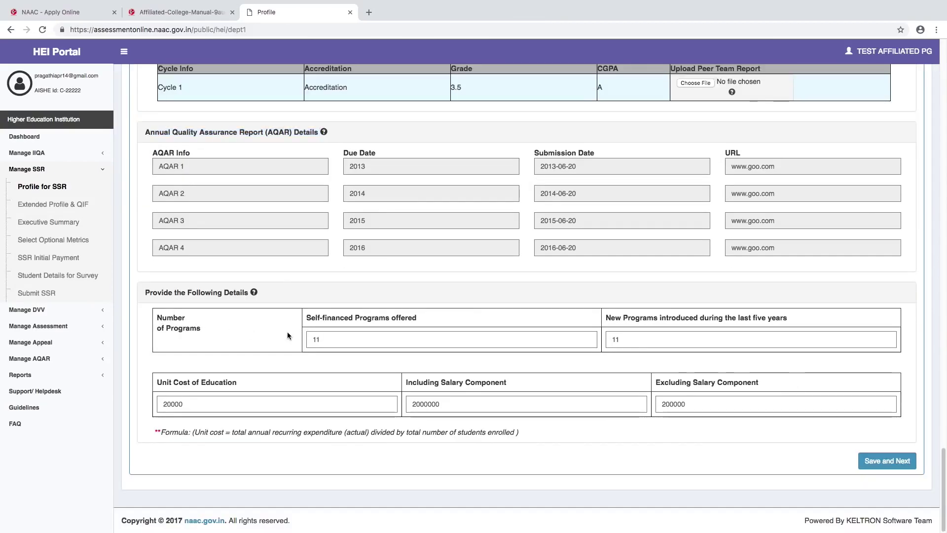
drag(642, 339, 601, 339)
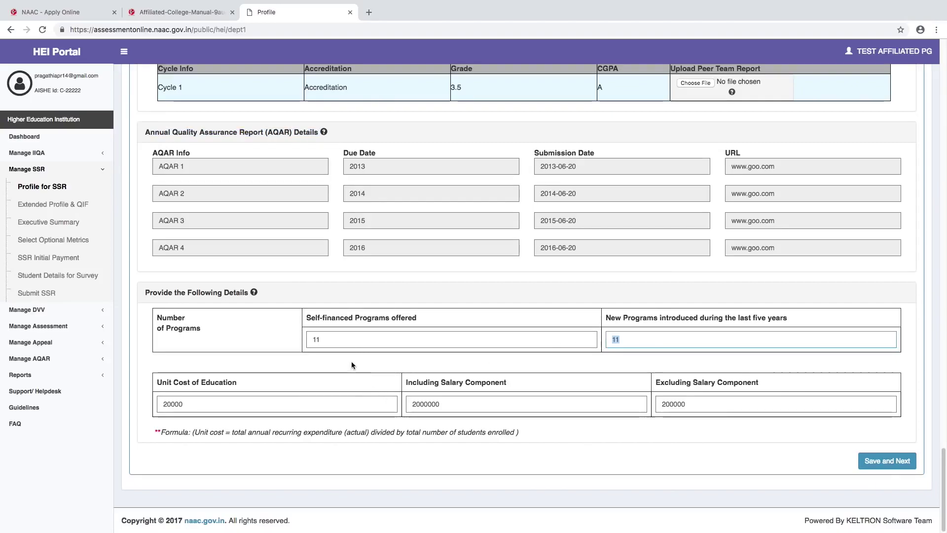
drag(332, 341, 295, 345)
click(874, 463)
Step: Open the Evaluative Report of the Departments and check whether it applies to affiliated colleges
drag(943, 477, 943, 69)
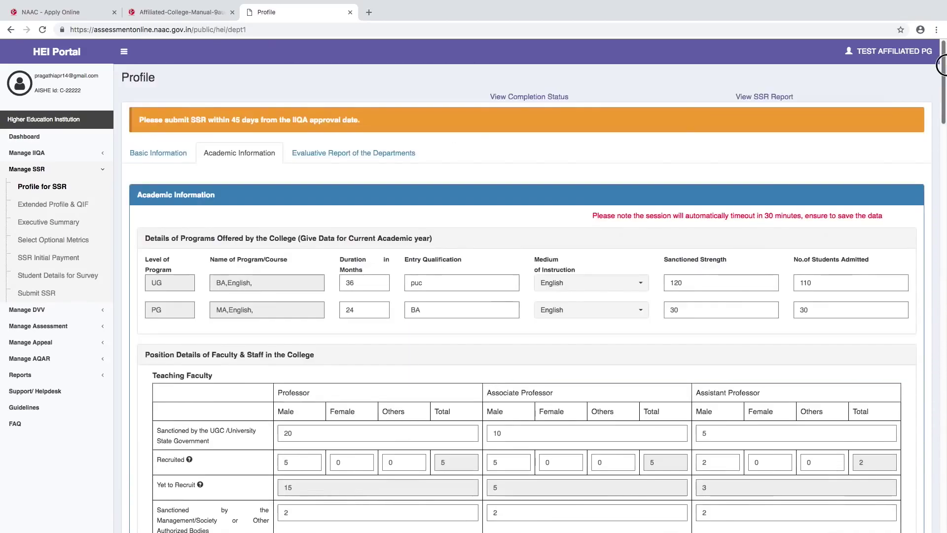
click(329, 153)
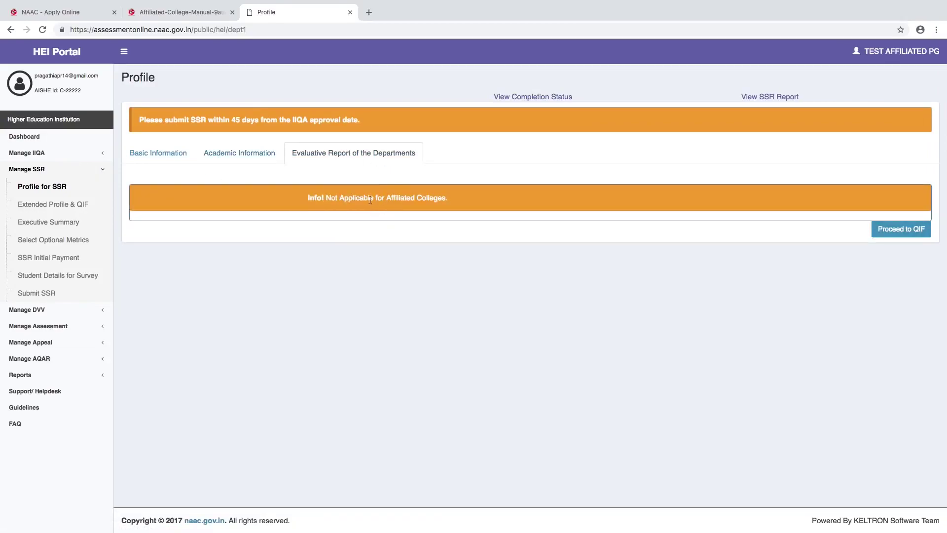
drag(325, 199, 375, 199)
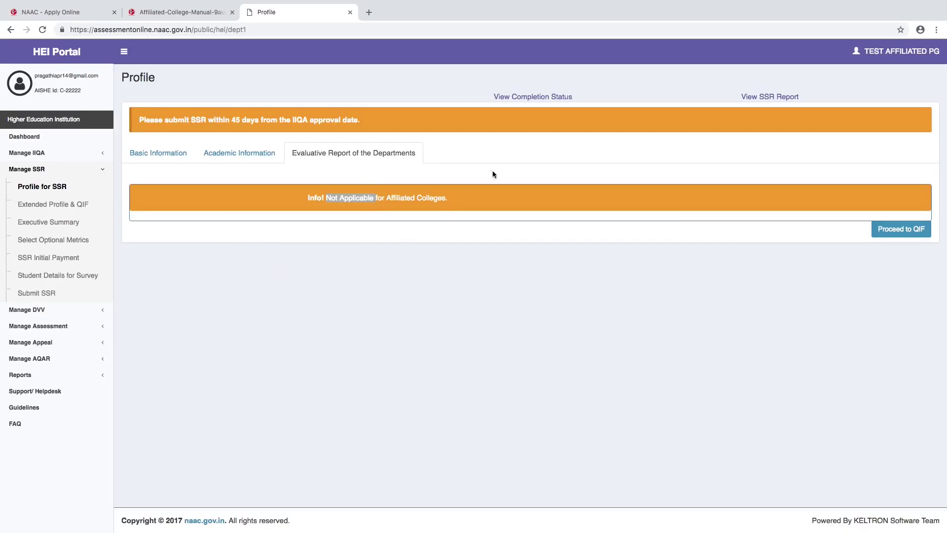
Step: Open Extended Profile & QIF, download metric 1.1's data template and view its columns
click(39, 205)
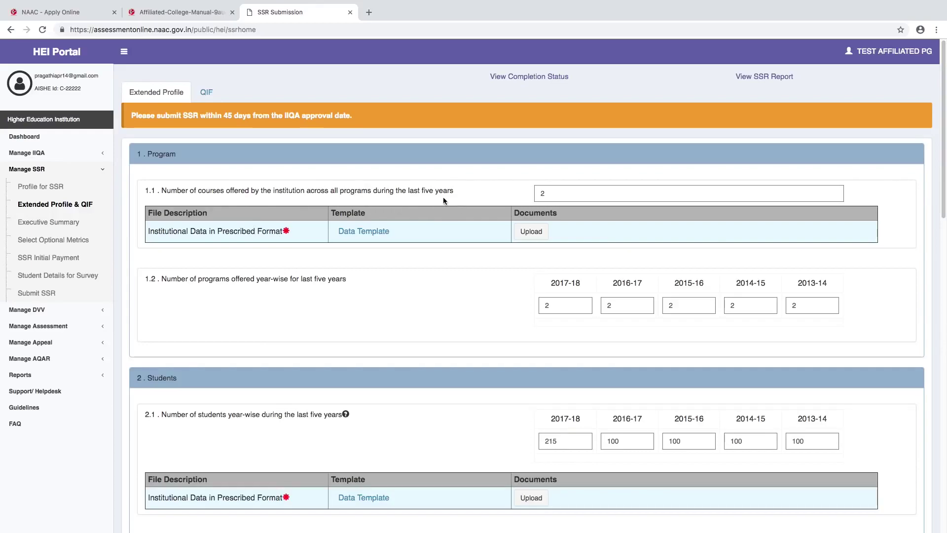
click(362, 235)
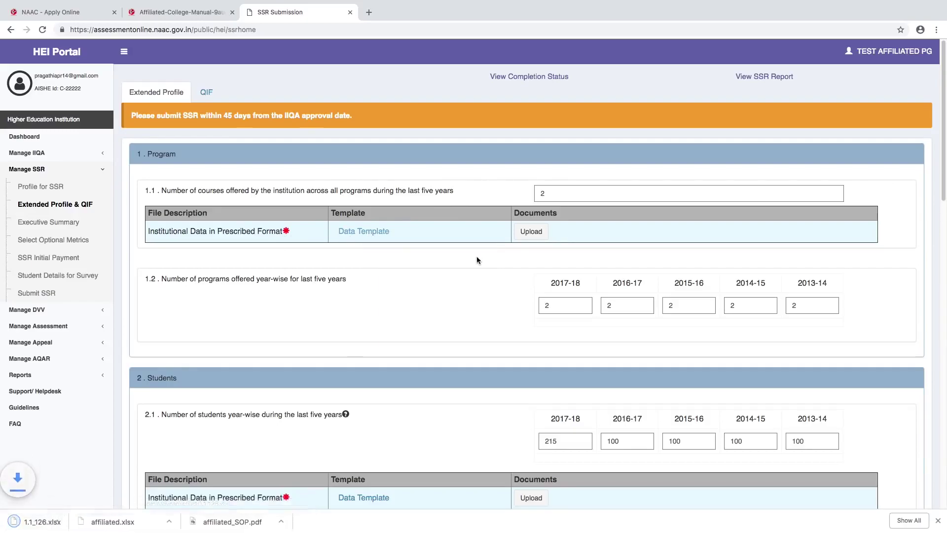
click(57, 524)
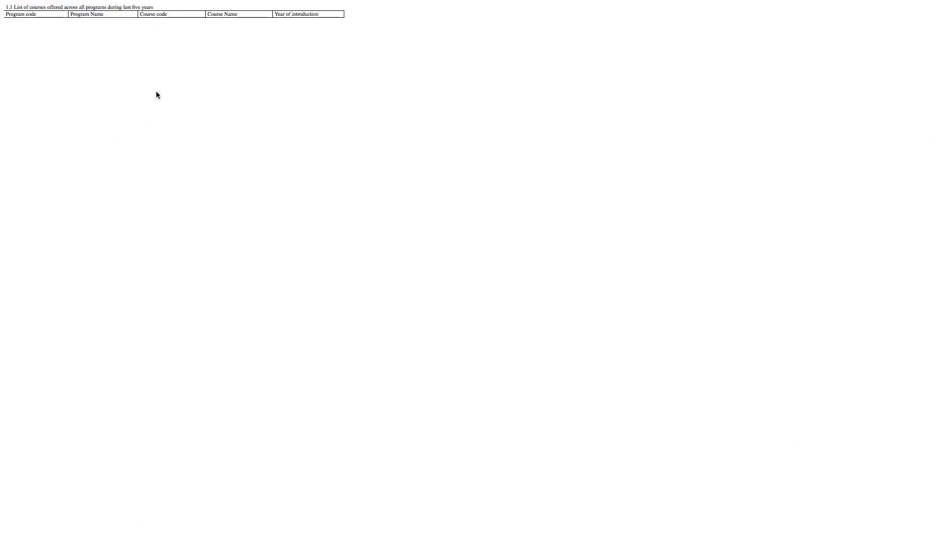
key(Escape)
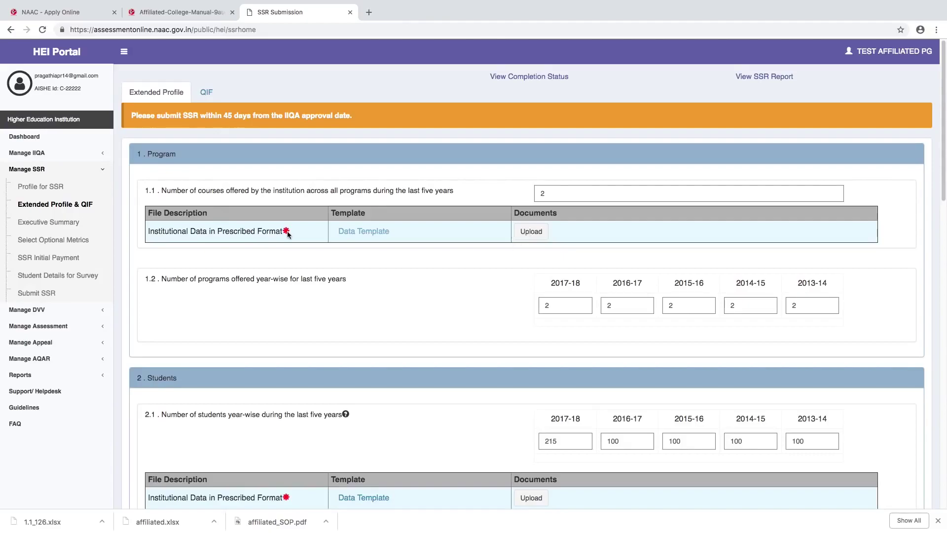
Step: Read the help note for metric 2.1 on year-wise student numbers and look over the Extended Profile
mouse_move(346, 414)
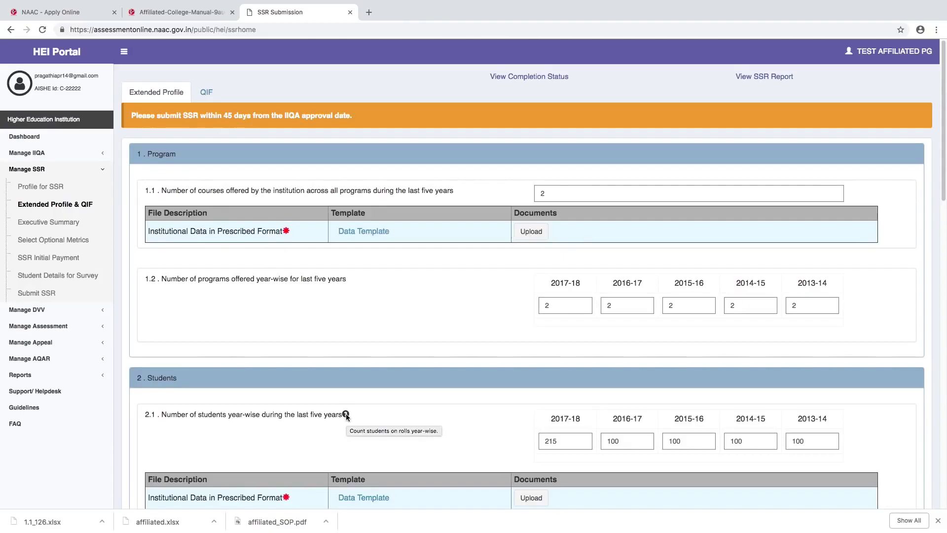
scroll(942, 200, down, 2)
mouse_move(942, 200)
mouse_down()
mouse_move(942, 263)
mouse_move(943, 182)
mouse_up()
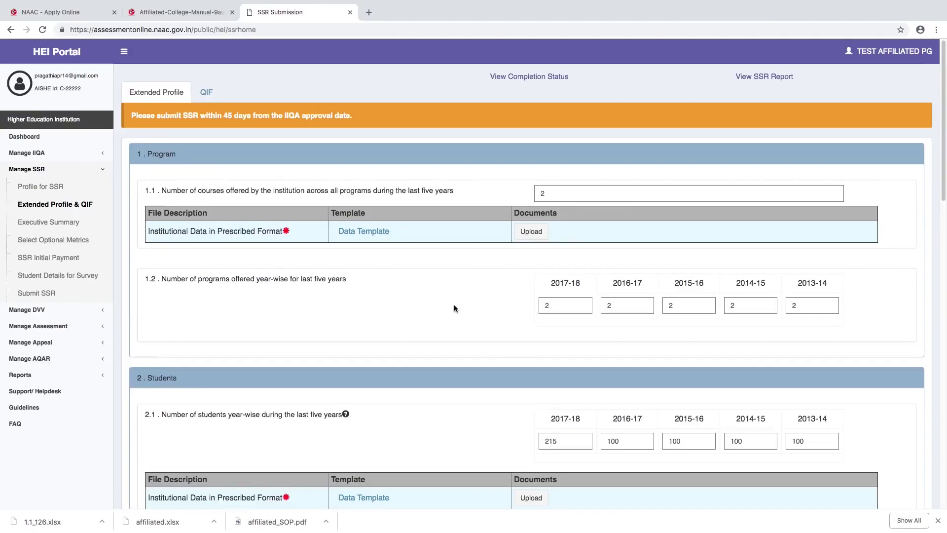
Step: Open the QIF, expand criterion 1 Curricular Aspects and read question 1.1.1 on curriculum delivery
click(206, 95)
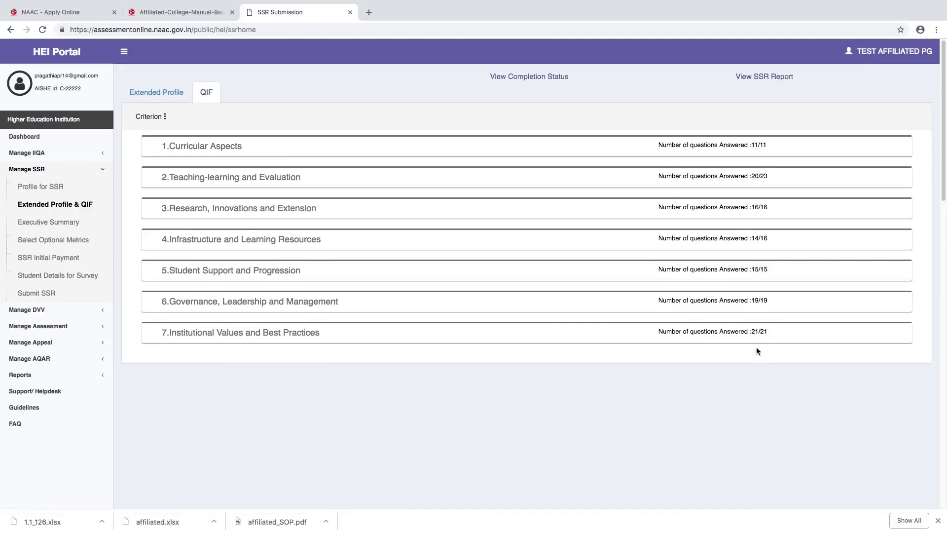
click(168, 147)
click(164, 163)
drag(164, 163, 492, 166)
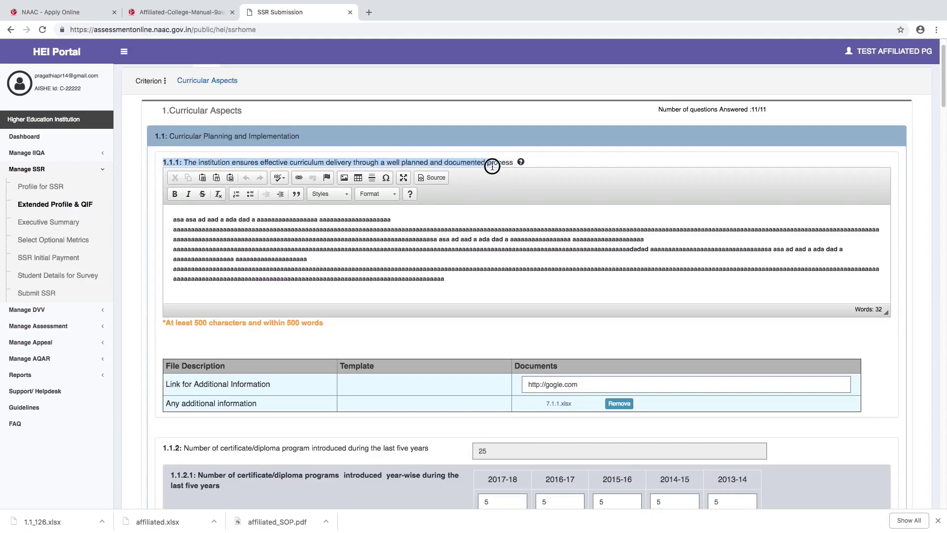
Step: In the affiliated college manual, compare the qualitative and quantitative markings of metrics 1.1.1 and 1.1.2
click(179, 15)
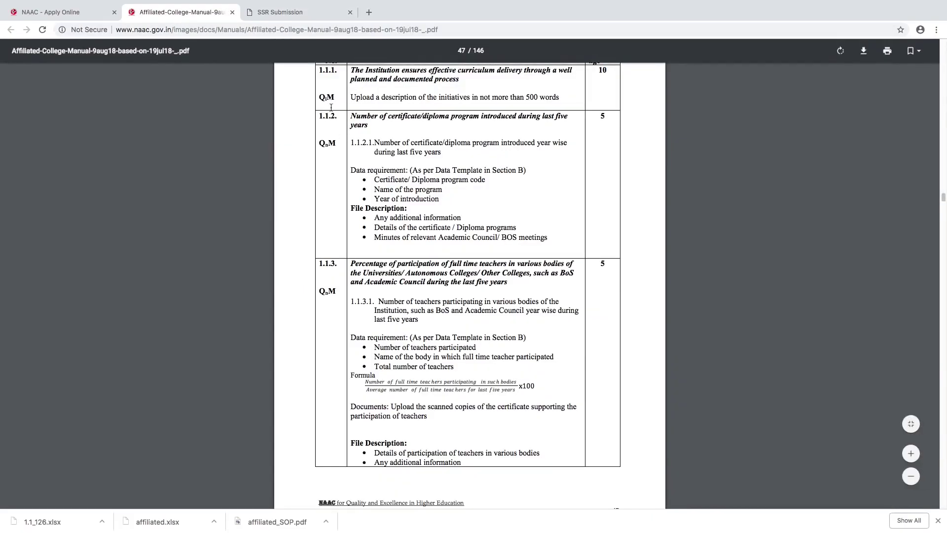
drag(322, 96, 335, 101)
click(324, 144)
double_click(323, 144)
drag(321, 97, 333, 97)
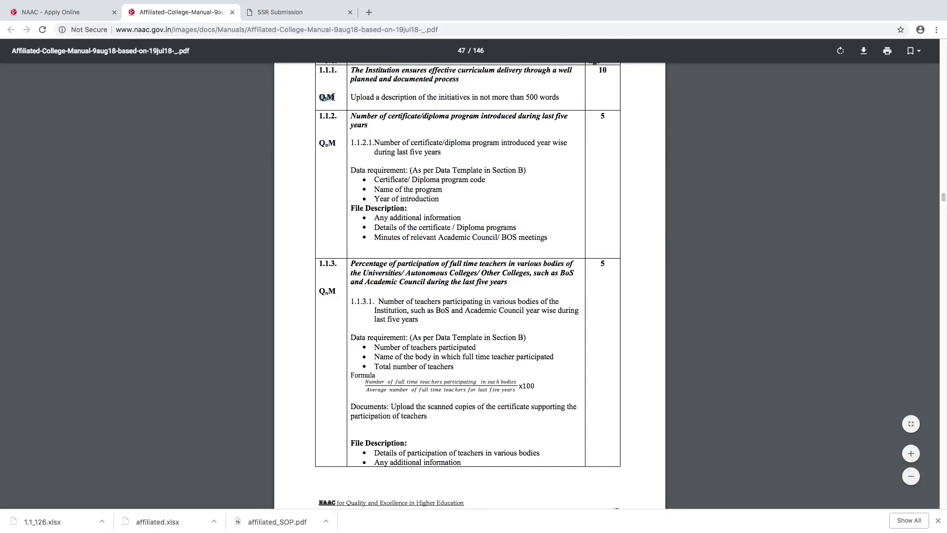
Step: Return to the SSR submission and examine metric 1.1.1's word limit, response and documents, plus metric 1.1.2's year-wise entries
click(273, 11)
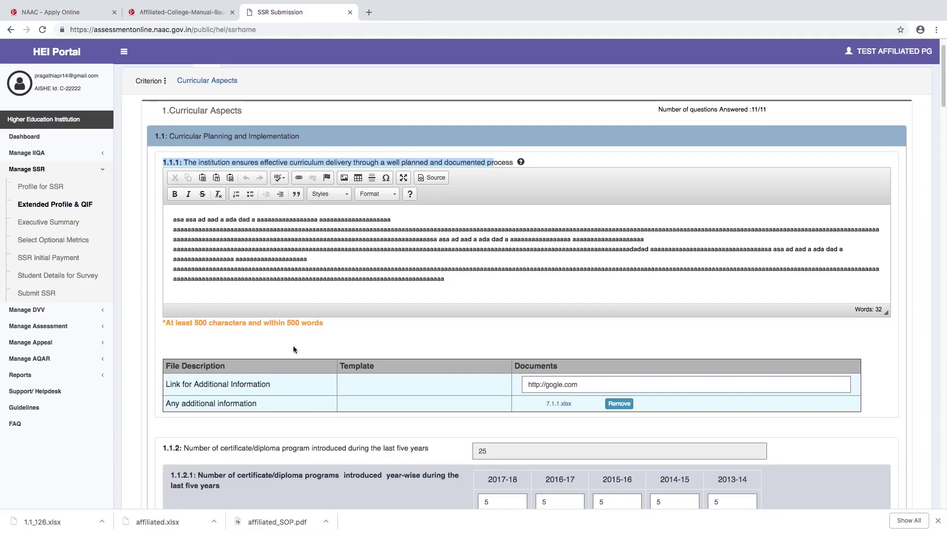
double_click(292, 323)
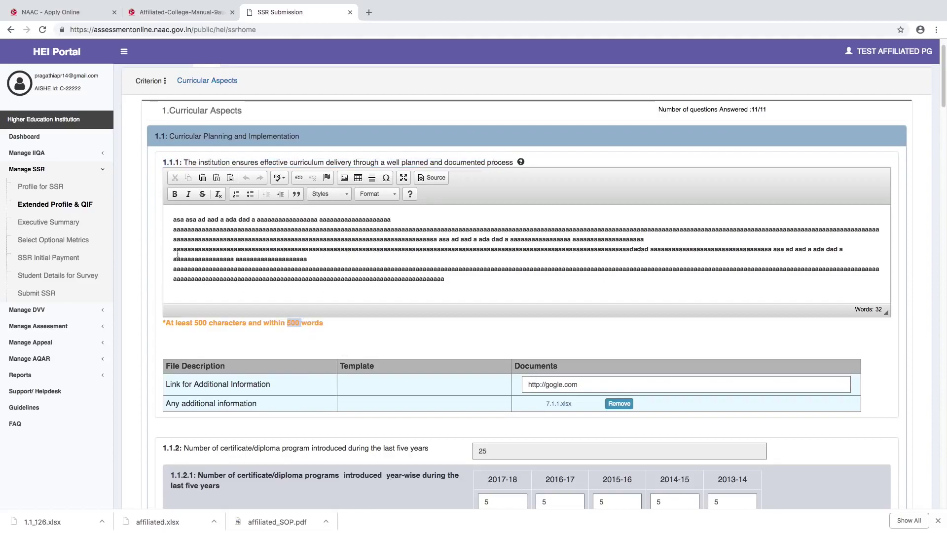
drag(172, 219, 457, 285)
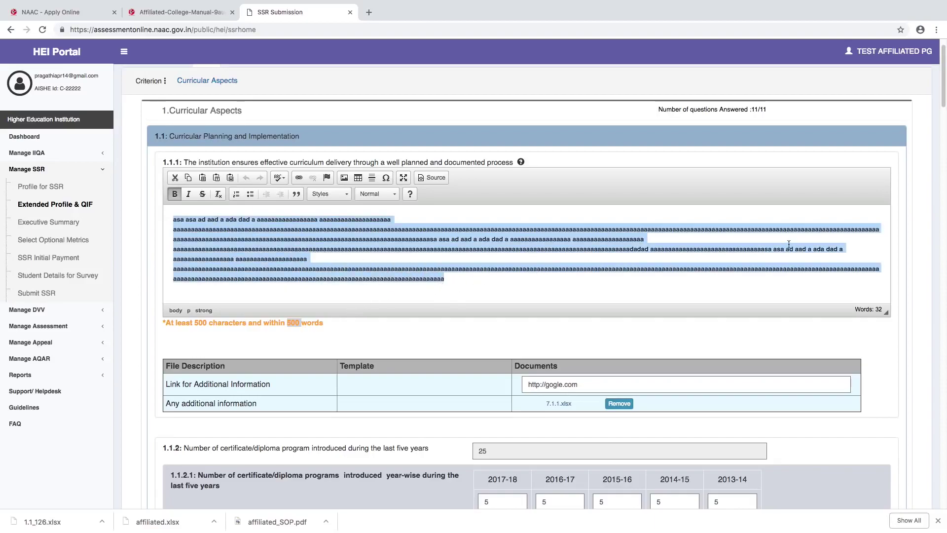
scroll(877, 167, down, 3)
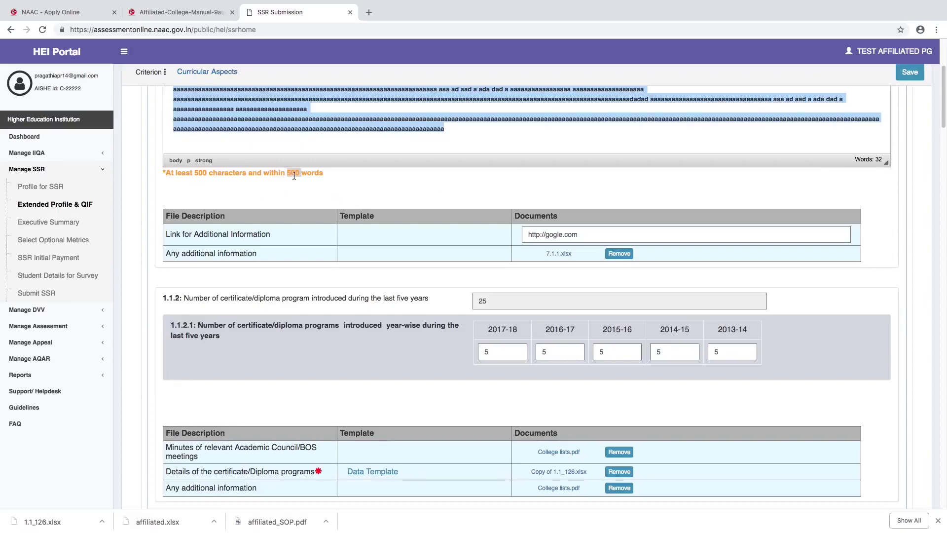
drag(944, 113, 945, 121)
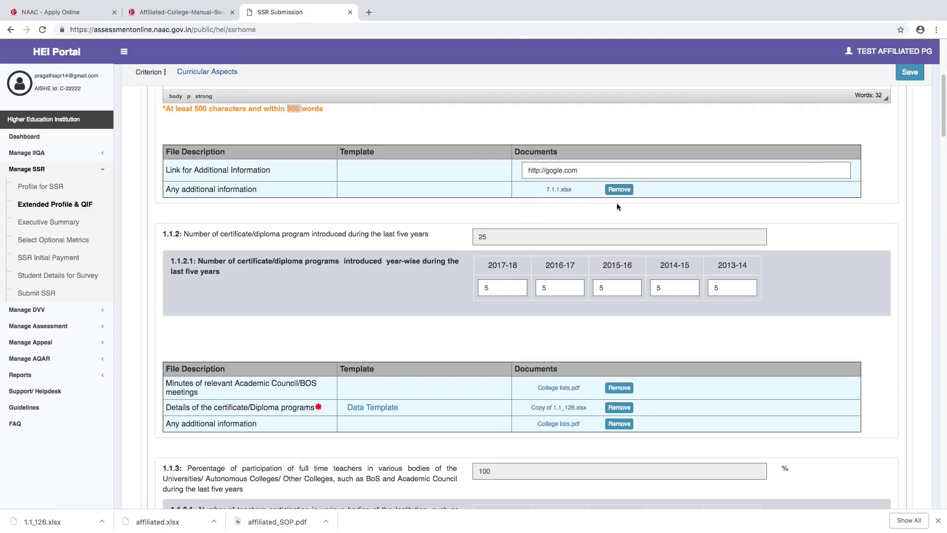
drag(944, 132, 944, 147)
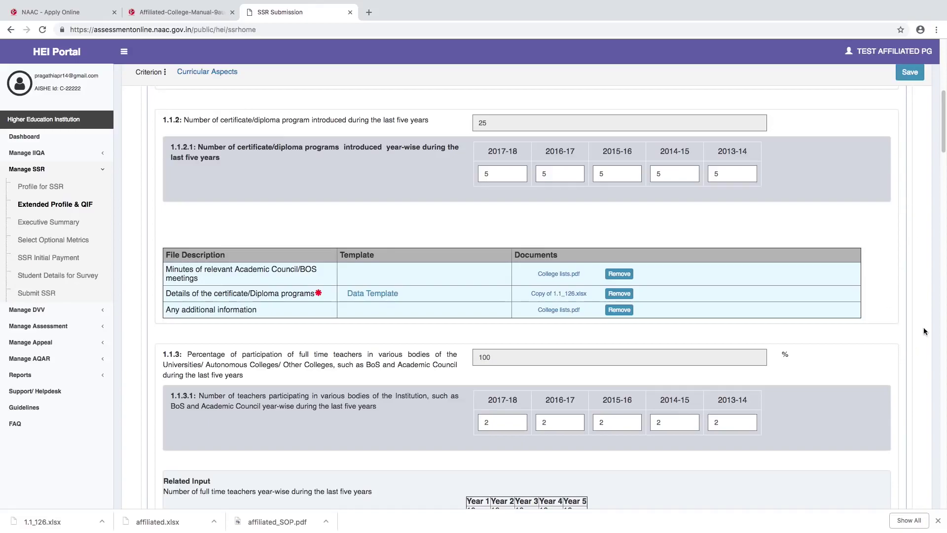
Step: Examine metric 1.1.3 on teachers' participation in various bodies, including the year-wise requirement in 1.1.3.1
scroll(939, 171, down, 5)
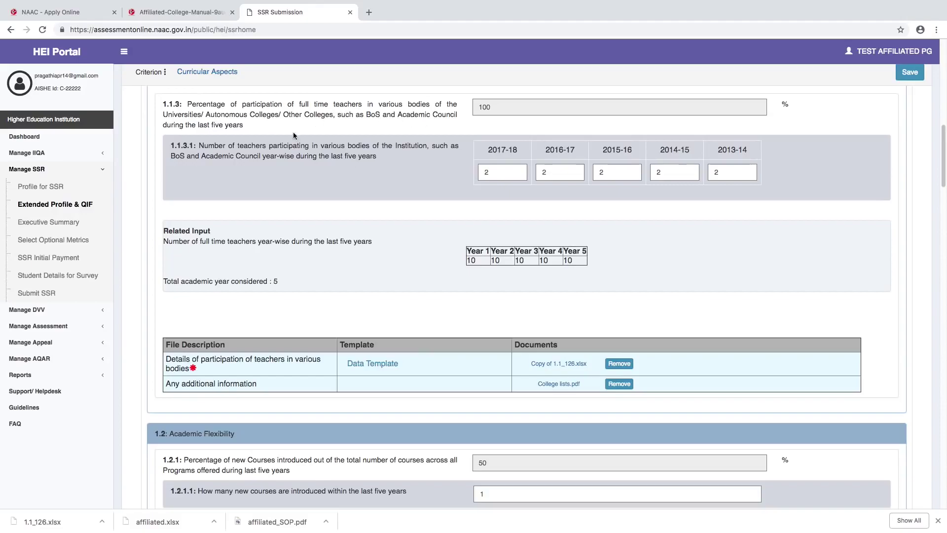
drag(170, 127, 253, 129)
click(269, 125)
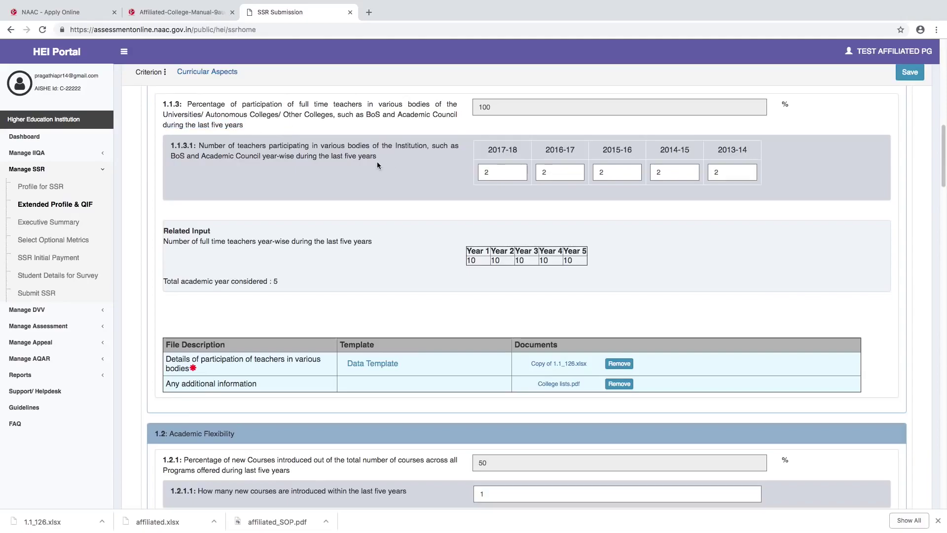
drag(262, 157, 365, 159)
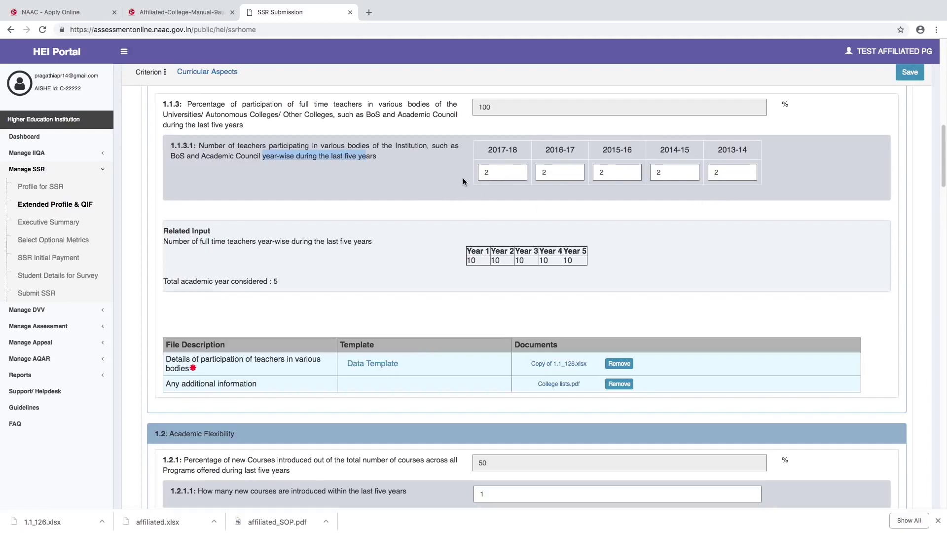
click(276, 156)
click(262, 157)
drag(263, 157, 329, 157)
Step: Examine metric 1.2.1 under Academic Flexibility and its question on new courses introduced within the last five years
drag(944, 165, 943, 208)
drag(182, 138, 349, 162)
drag(208, 166, 406, 168)
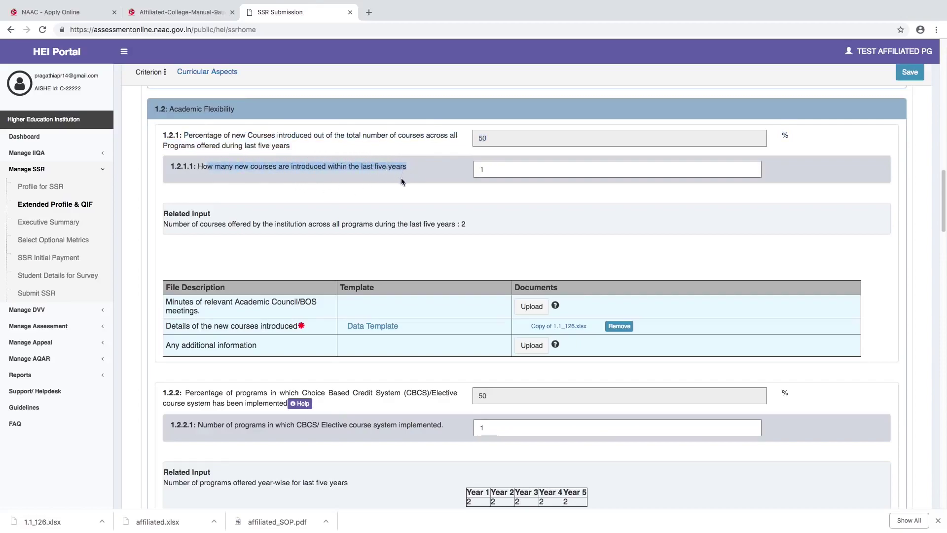
click(336, 176)
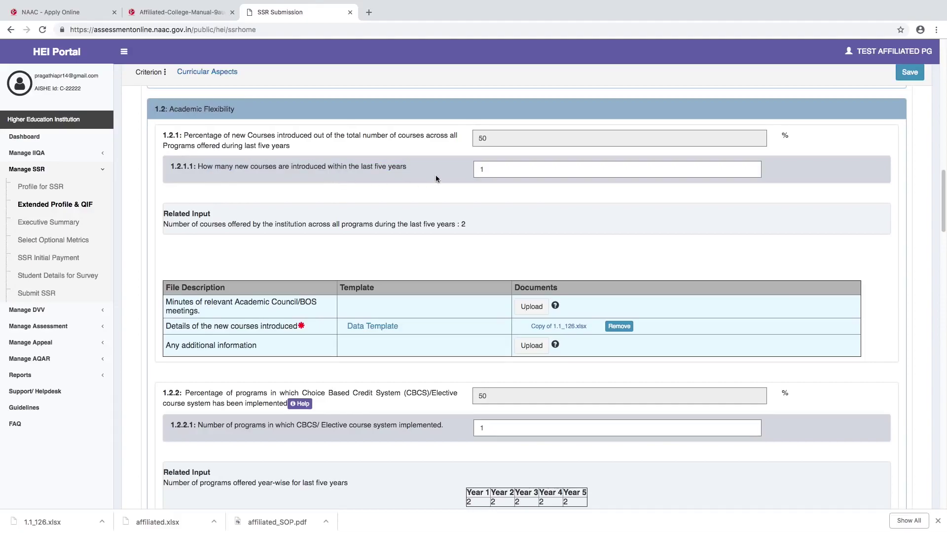
drag(361, 166, 401, 167)
Step: Set the number of new courses introduced within the last five years in 1.2.1.1 to 10
click(482, 171)
double_click(489, 170)
text(1)
Step: Go to the glossary in the affiliated college manual and read the definition of Programme Options
click(169, 15)
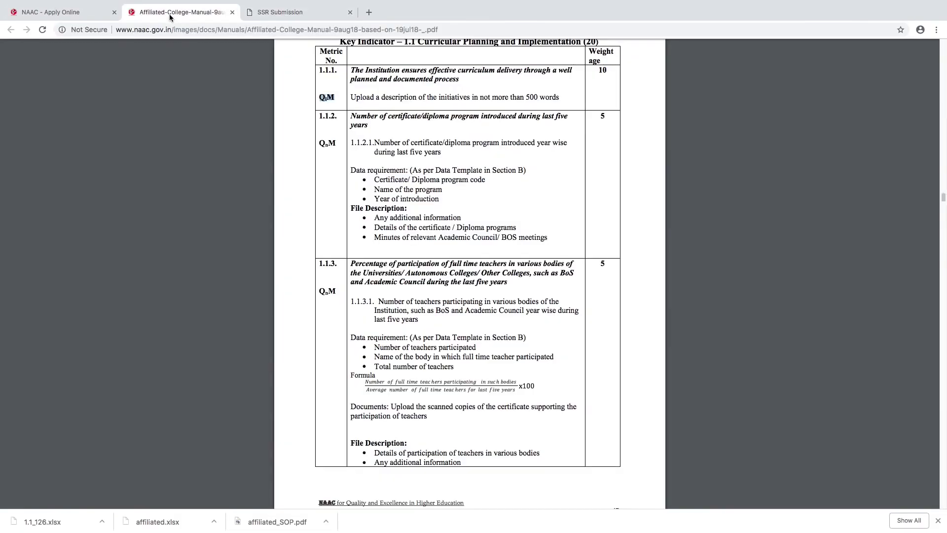
drag(942, 197, 942, 442)
drag(356, 173, 466, 182)
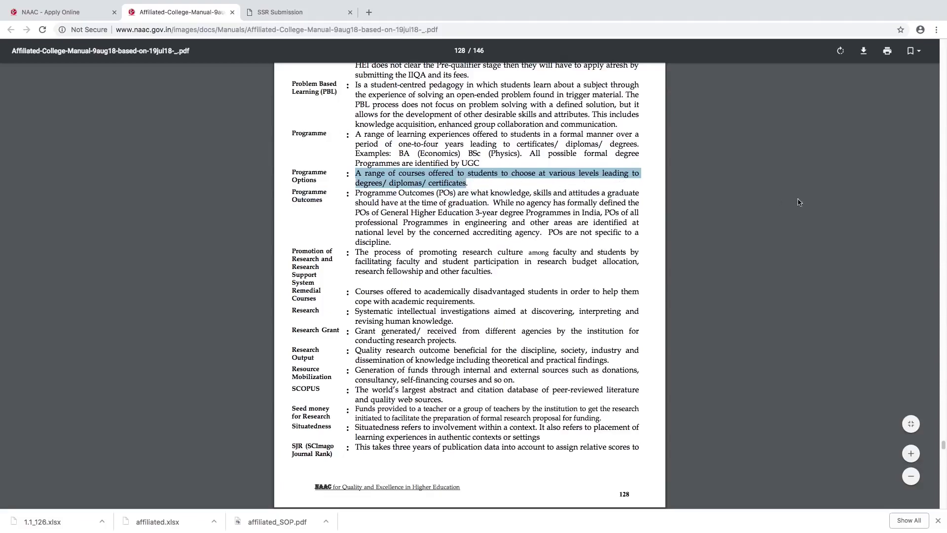
Step: Find the manual glossary's definition of Course, read its credits and example, and return to the SSR submission
scroll(873, 258, up, 20)
drag(355, 400, 418, 401)
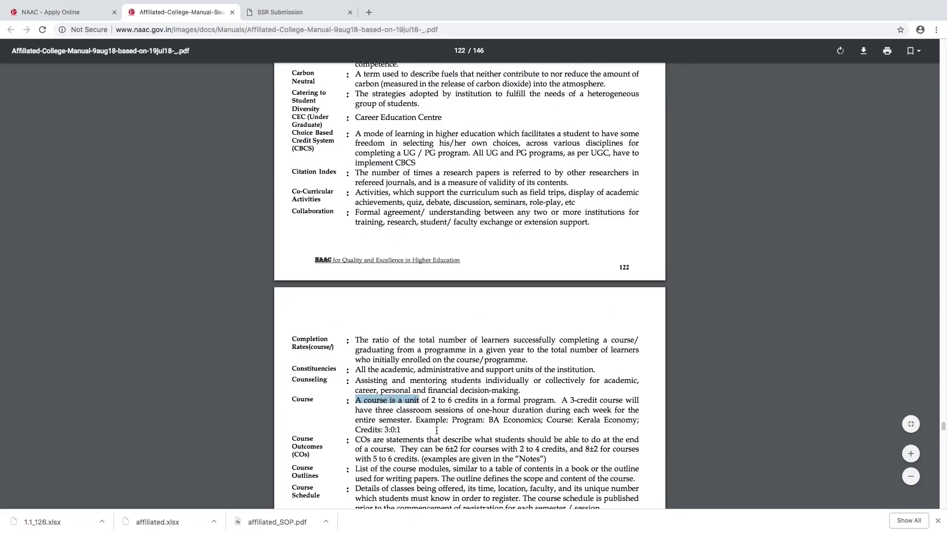
click(379, 408)
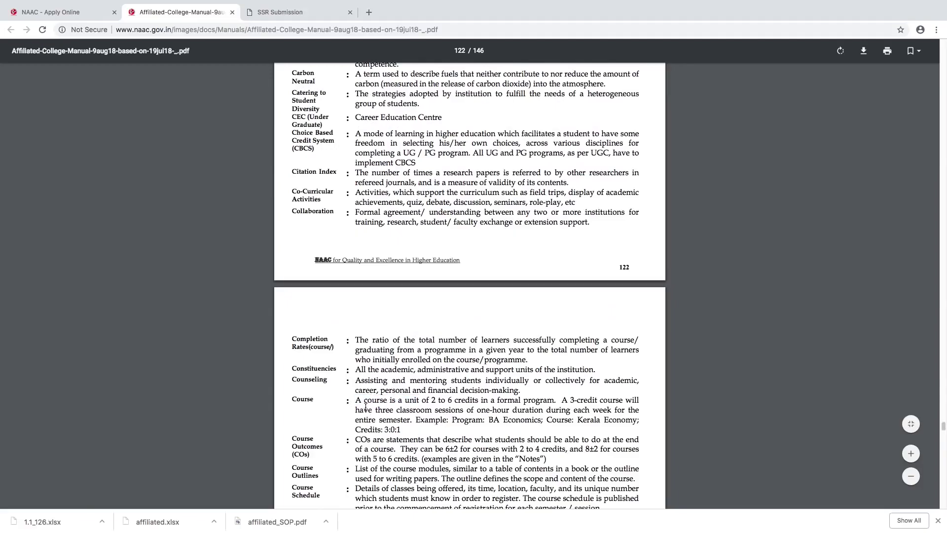
drag(355, 400, 447, 401)
drag(563, 401, 609, 420)
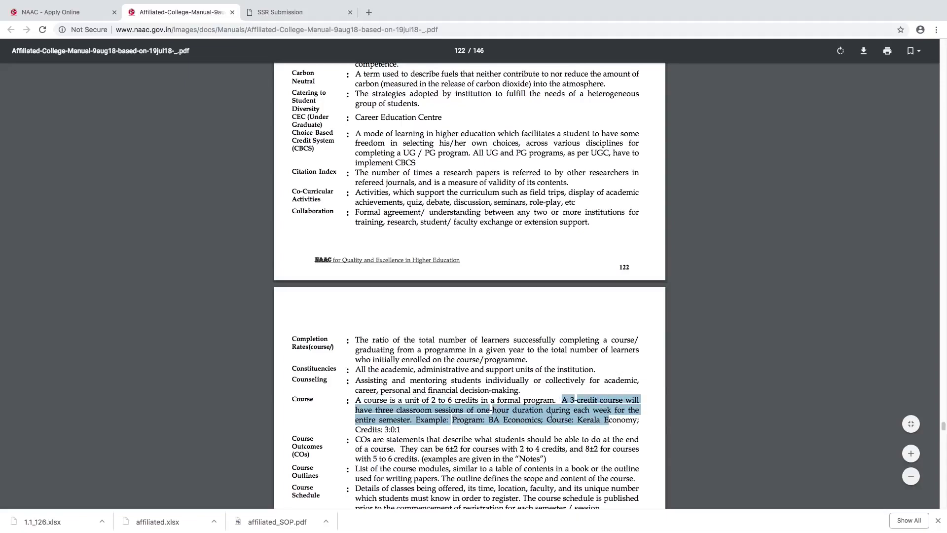
click(456, 411)
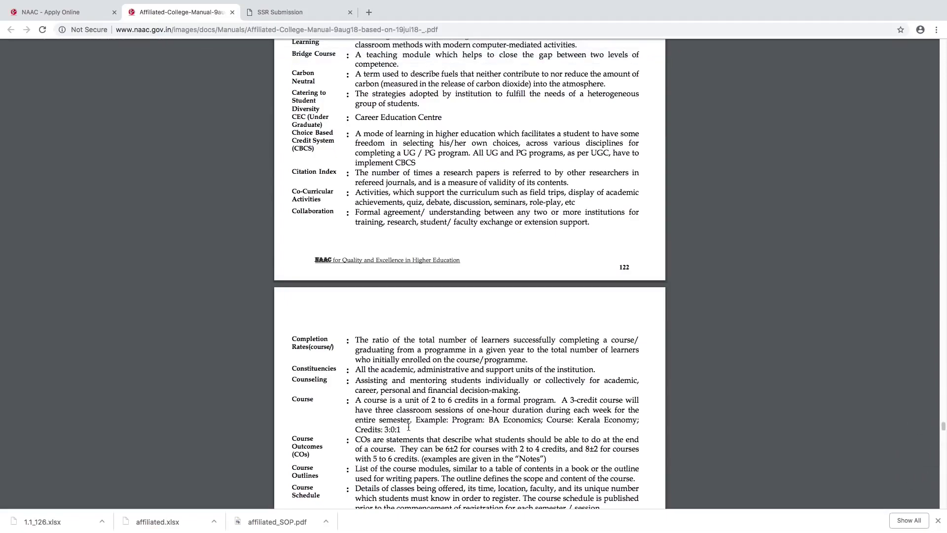
mouse_move(409, 427)
mouse_down()
mouse_move(348, 410)
mouse_move(390, 414)
mouse_move(400, 431)
mouse_up()
click(357, 403)
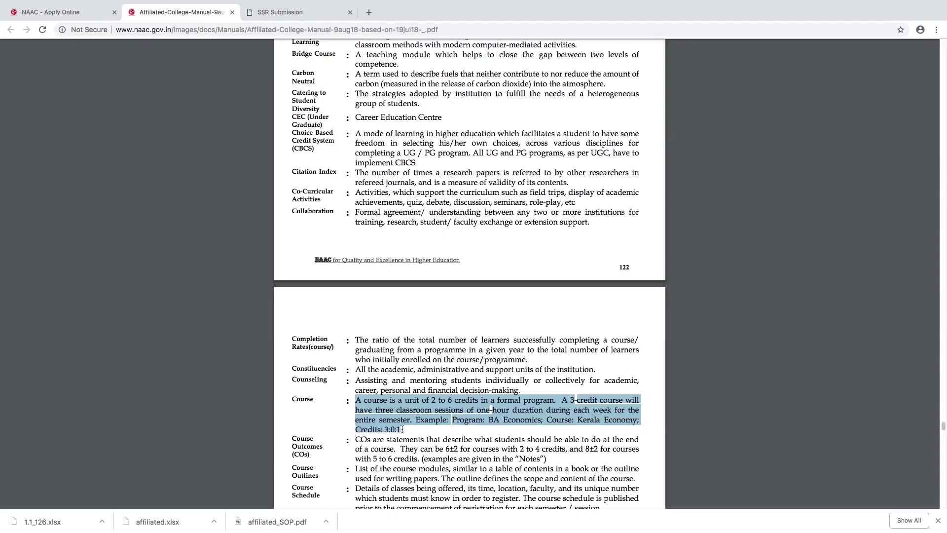
key(ctrl+Tab)
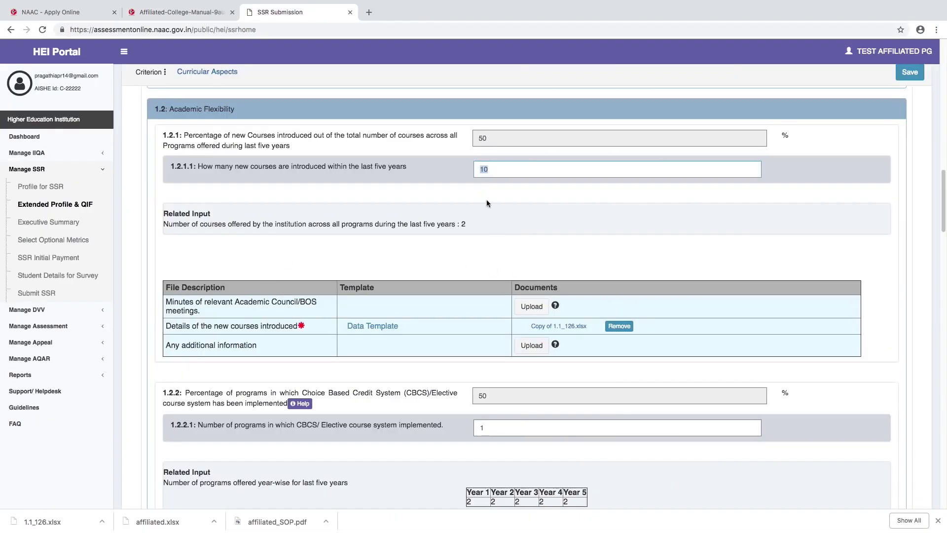
Step: Read metric 1.4.1 on structured feedback under Feedback System and set its answer to E. None of the above
drag(945, 210, 942, 442)
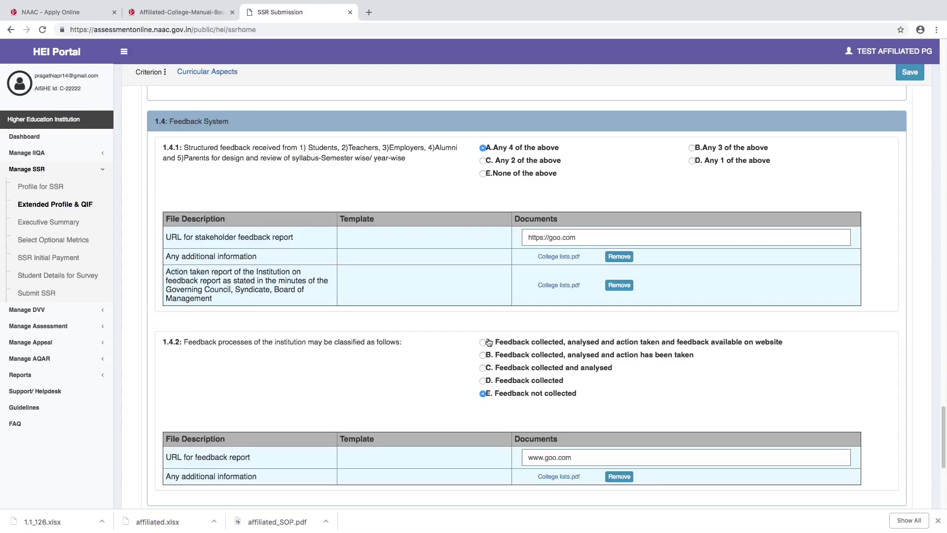
double_click(183, 148)
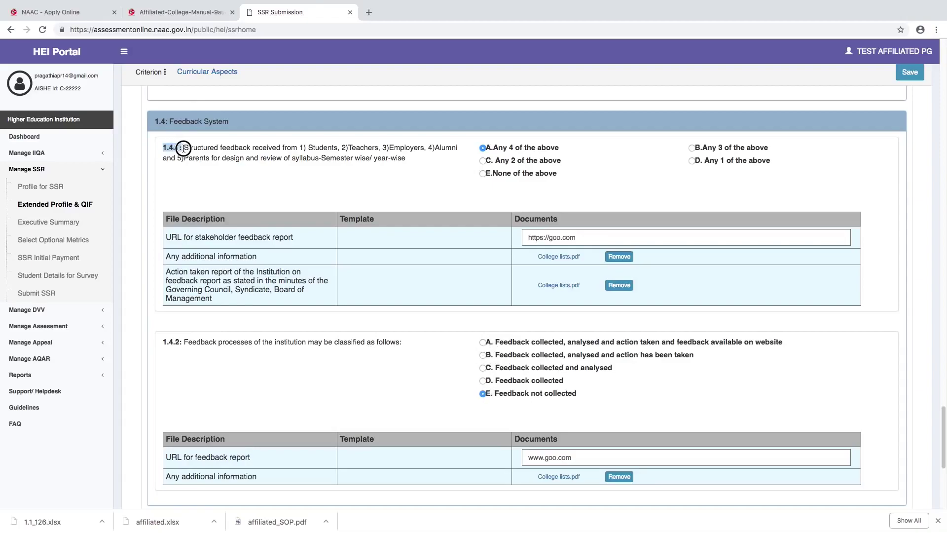
click(212, 179)
drag(187, 148, 273, 146)
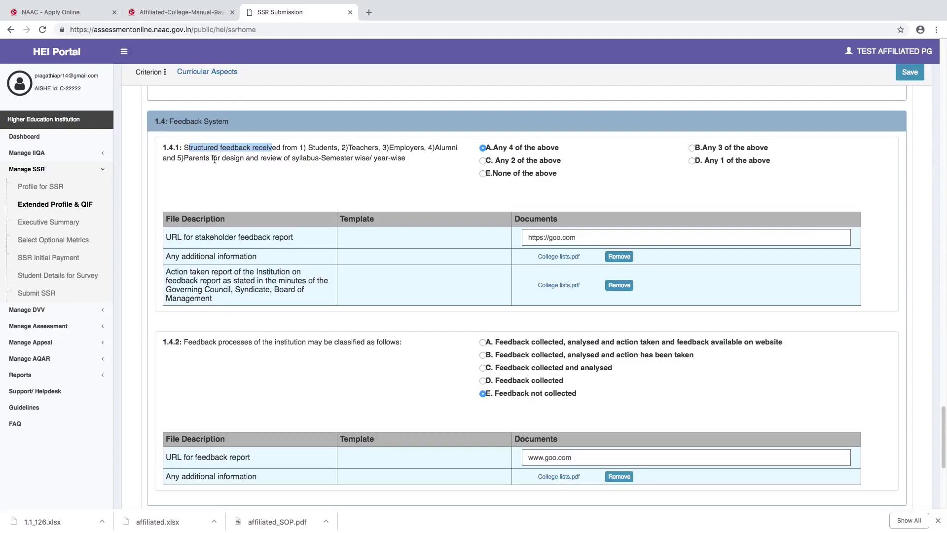
drag(301, 159, 416, 163)
click(425, 181)
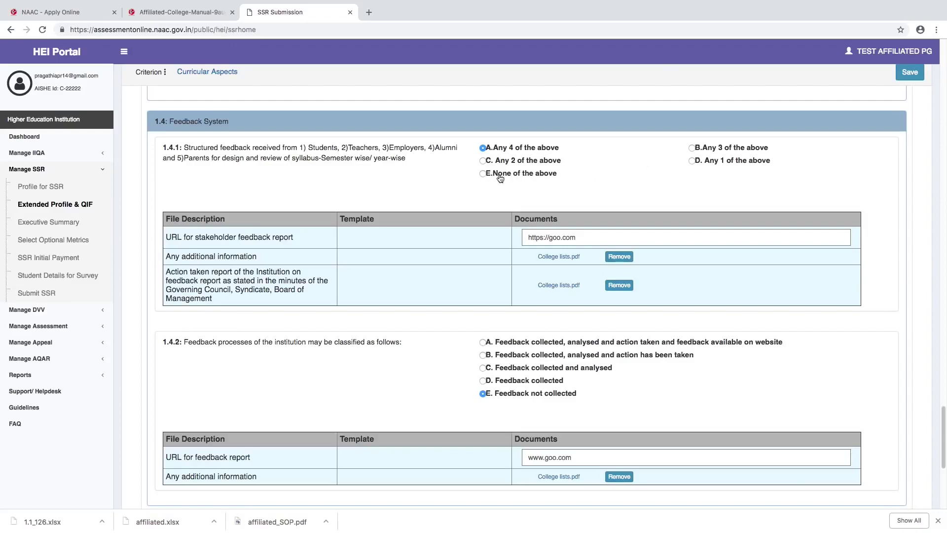
click(482, 161)
drag(316, 148, 359, 144)
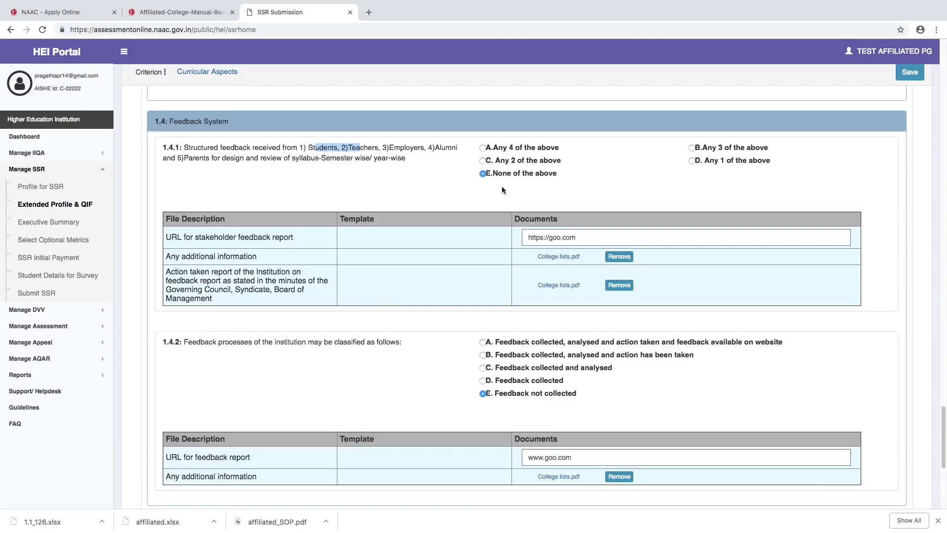
Step: Download the metric 1.1.2 data template for certificate/diploma programs and replace the uploaded details file with 1.1_126.xlsx
drag(940, 434, 937, 119)
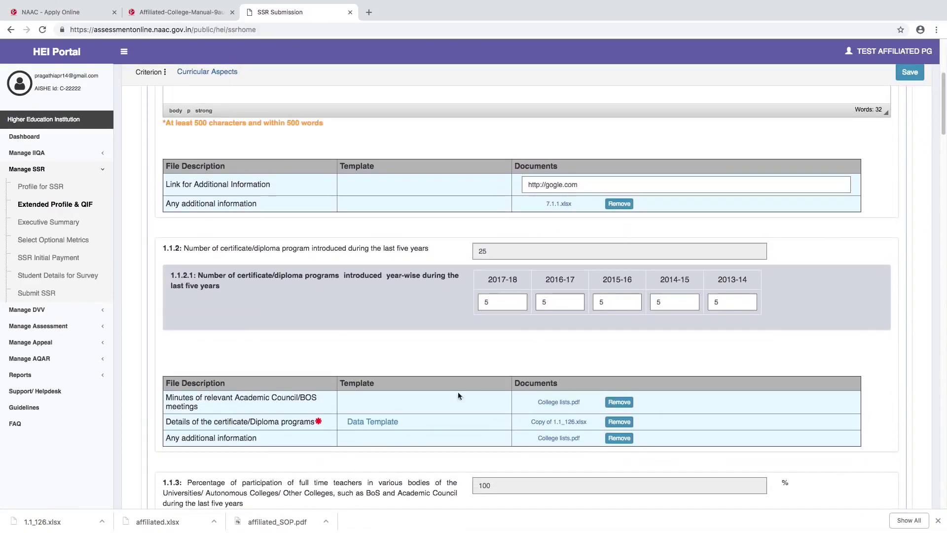
drag(171, 421, 321, 425)
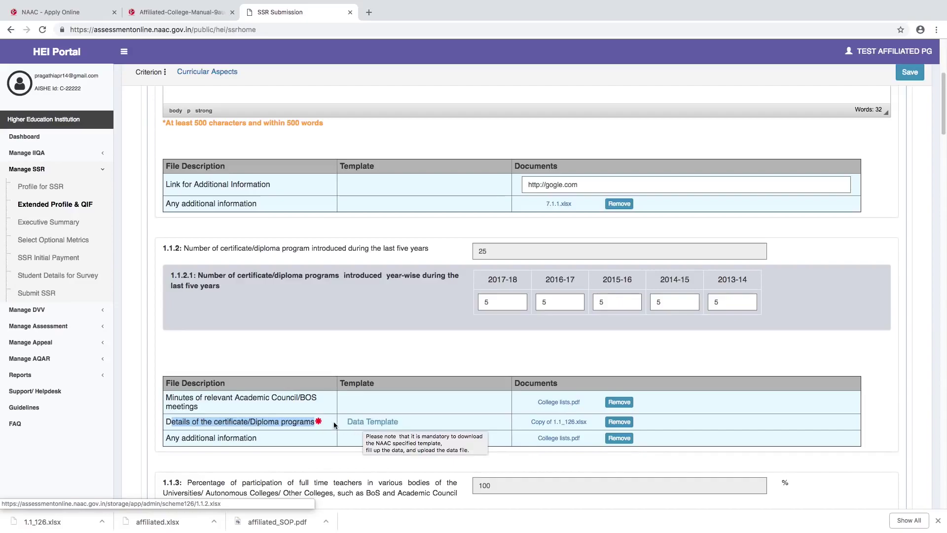
click(363, 423)
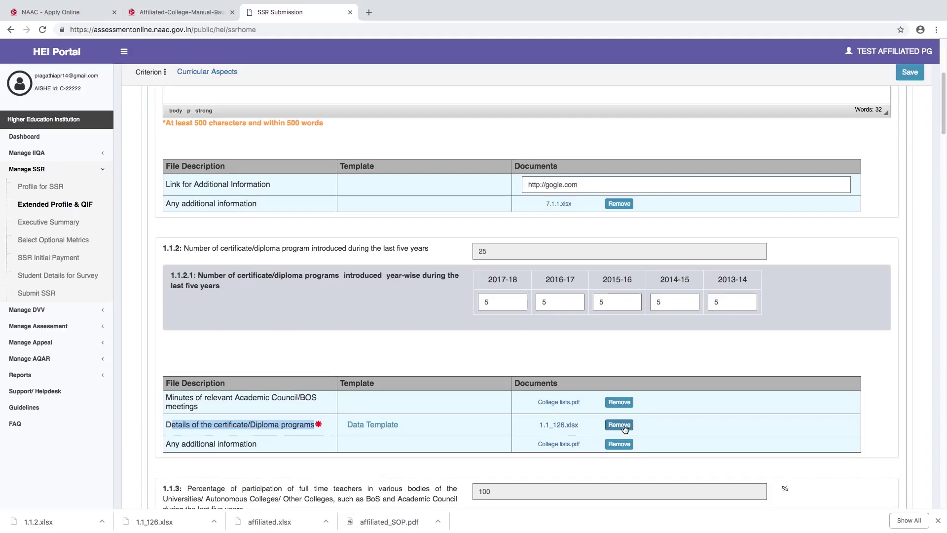
Step: Review metric 1.1.2's document rows for meeting minutes and additional information, and reread the year-wise question 1.1.2.1
drag(186, 398, 309, 397)
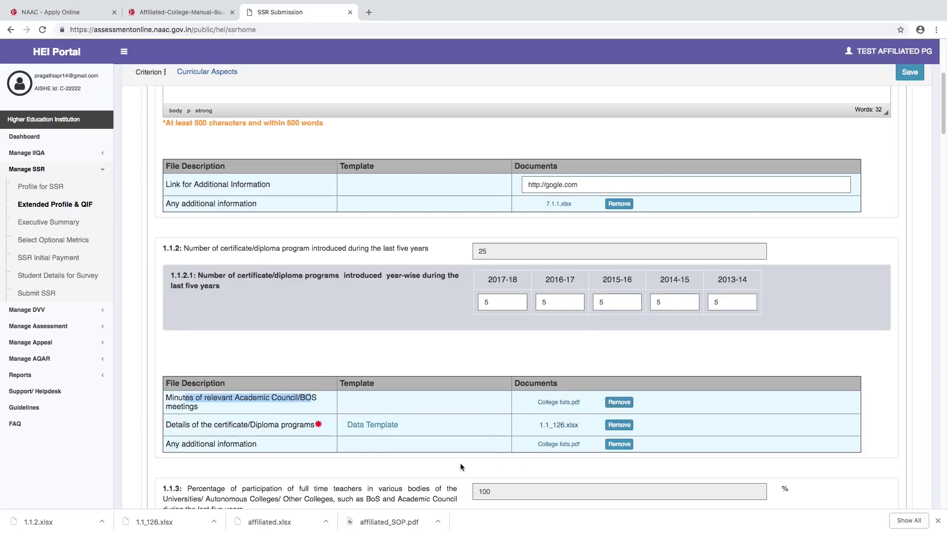
drag(190, 444, 268, 445)
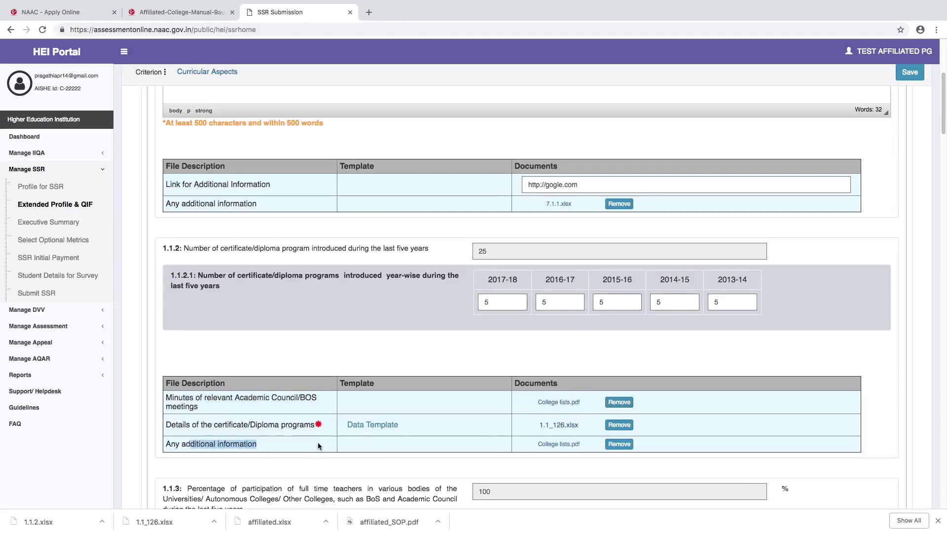
drag(197, 273, 234, 291)
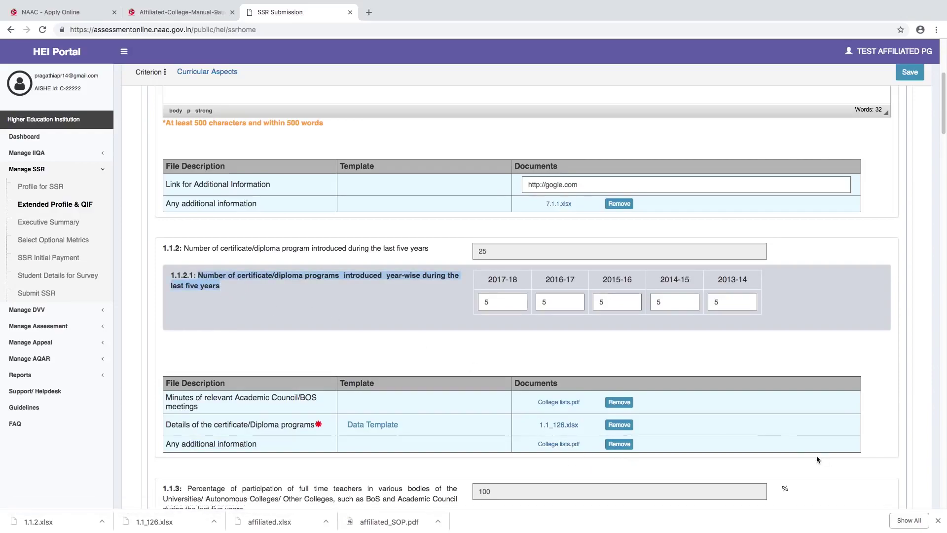
Step: Open criterion 2, Teaching-learning and Evaluation, and examine metric 2.2.3 on differently abled students with its help note
drag(943, 103, 942, 477)
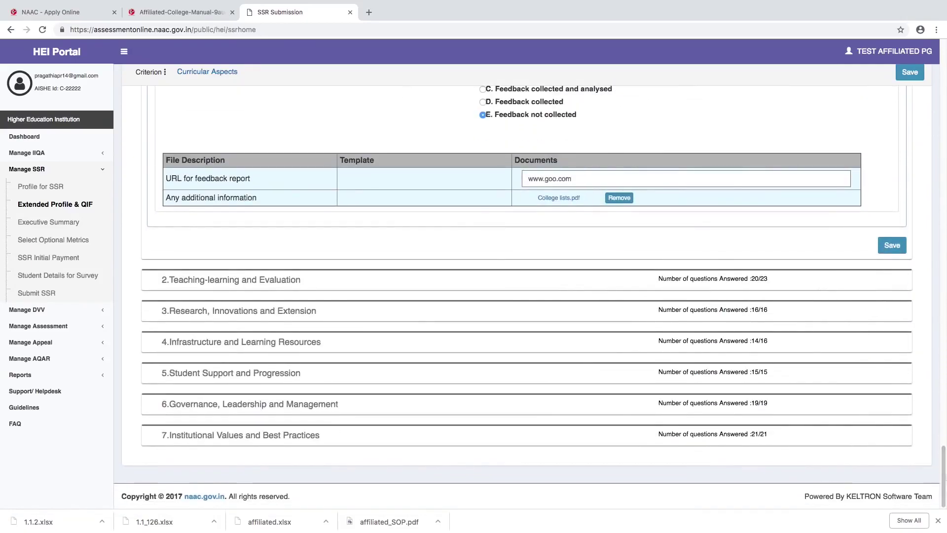
click(216, 287)
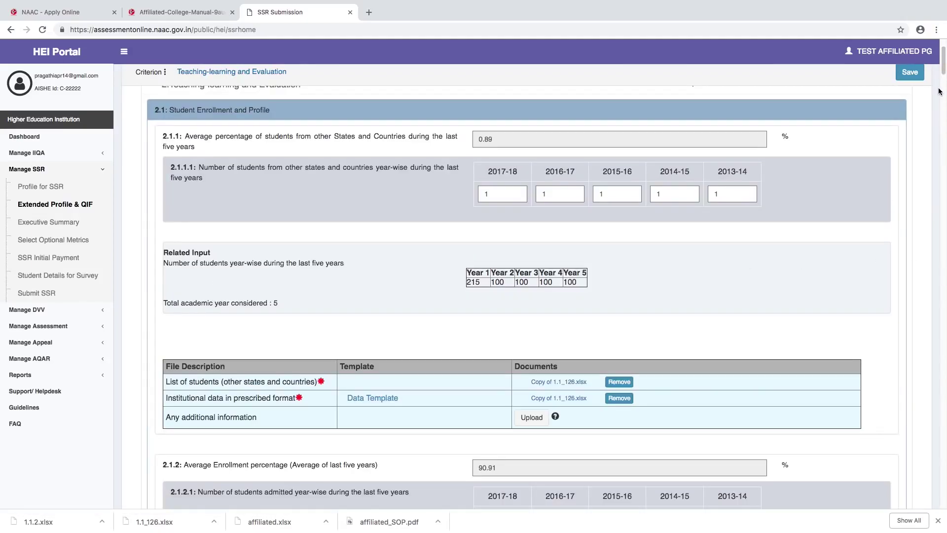
drag(940, 93, 942, 158)
double_click(536, 314)
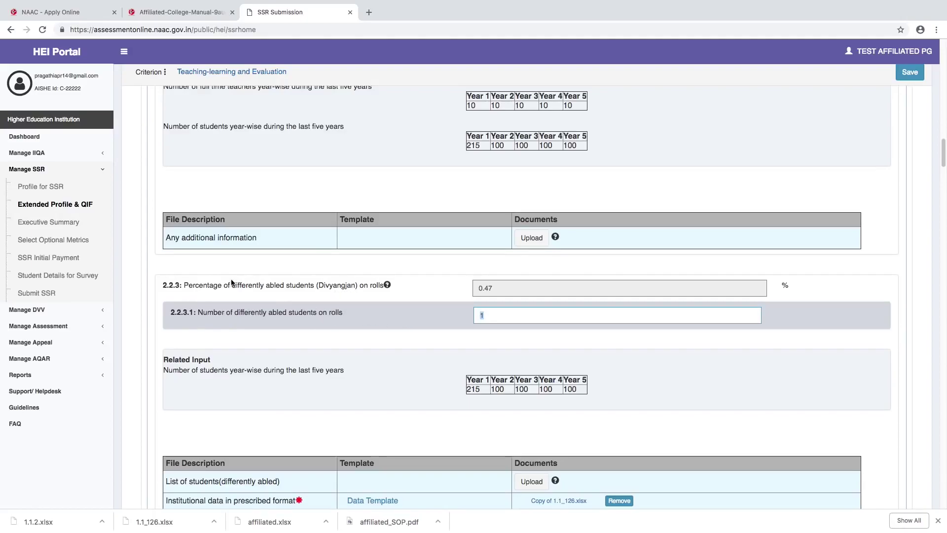
mouse_move(388, 288)
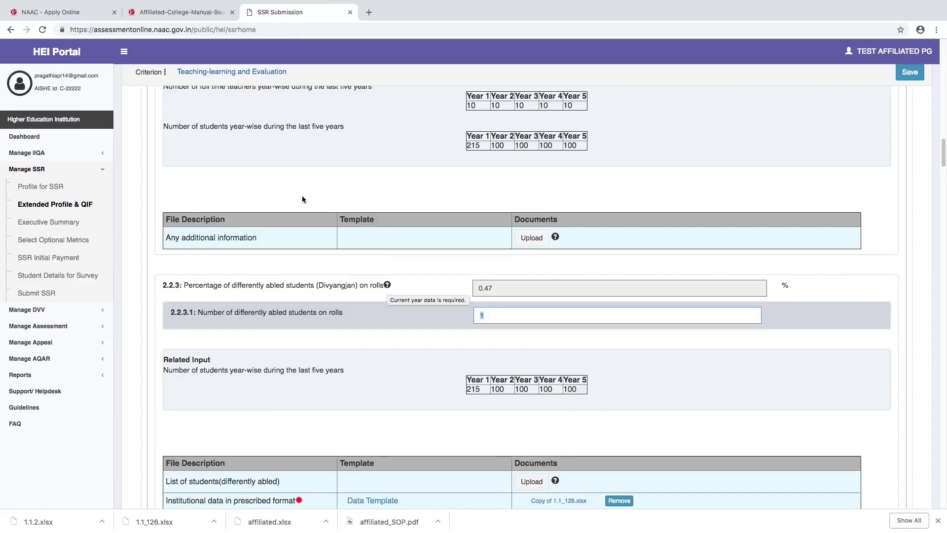
Step: Consult the affiliated college manual, return to the SSR submission and review entry 2.2.3.1 on differently abled students on rolls
mouse_move(169, 4)
click(168, 39)
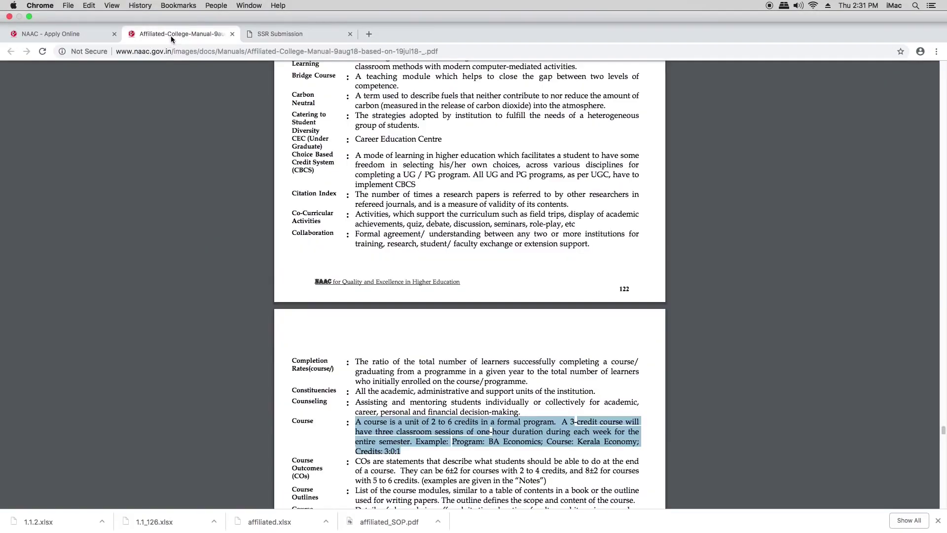
drag(938, 425, 942, 256)
click(278, 11)
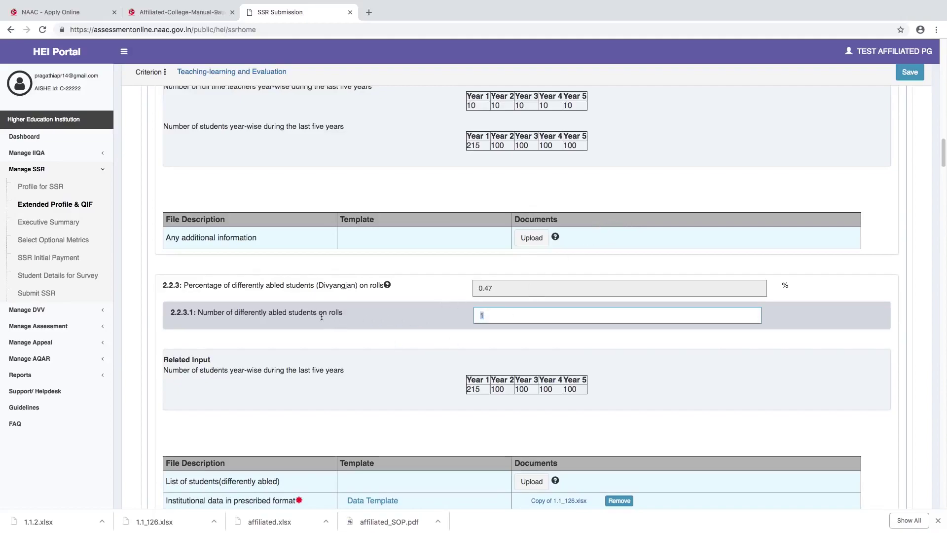
drag(304, 311, 362, 314)
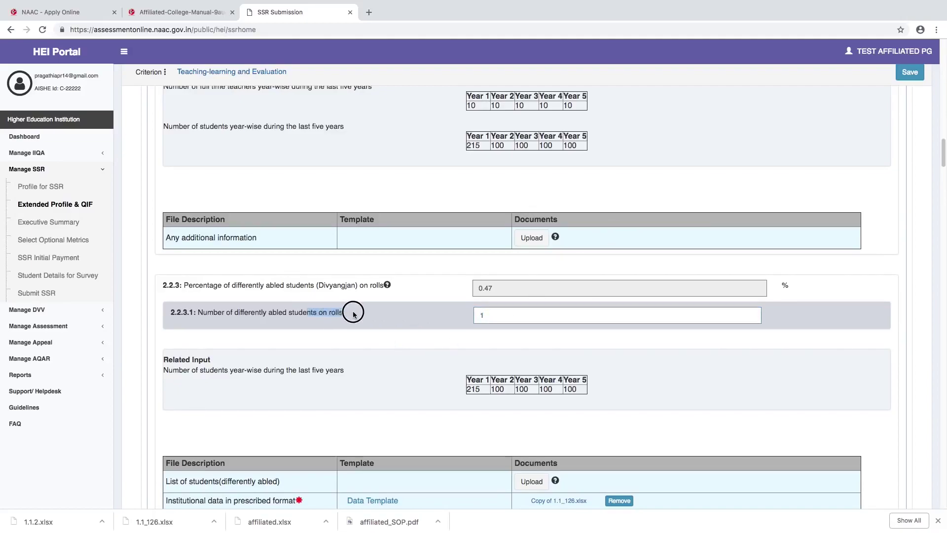
double_click(479, 316)
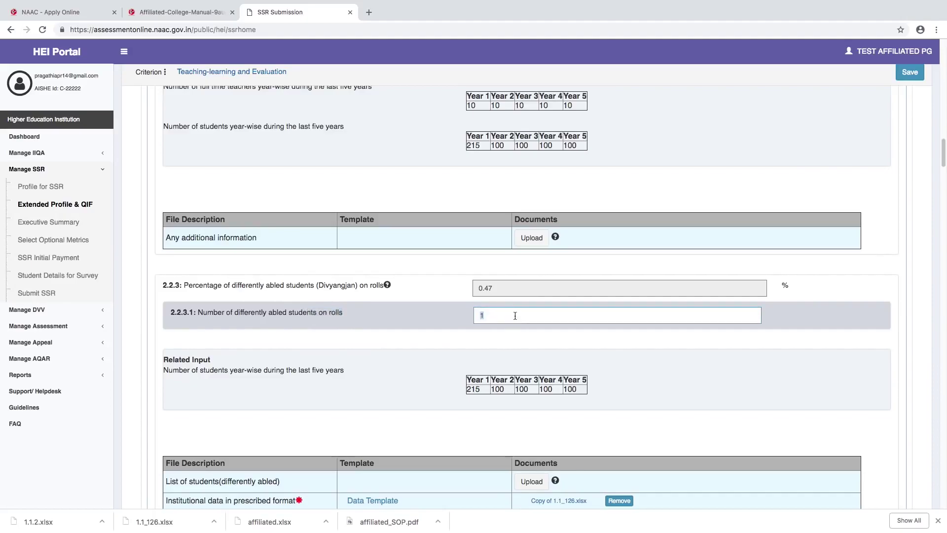
Step: Find metric 3.4.4 under Research, Innovations and Extension and compare its student participation data with the manual's formula and data requirements
drag(943, 150, 943, 289)
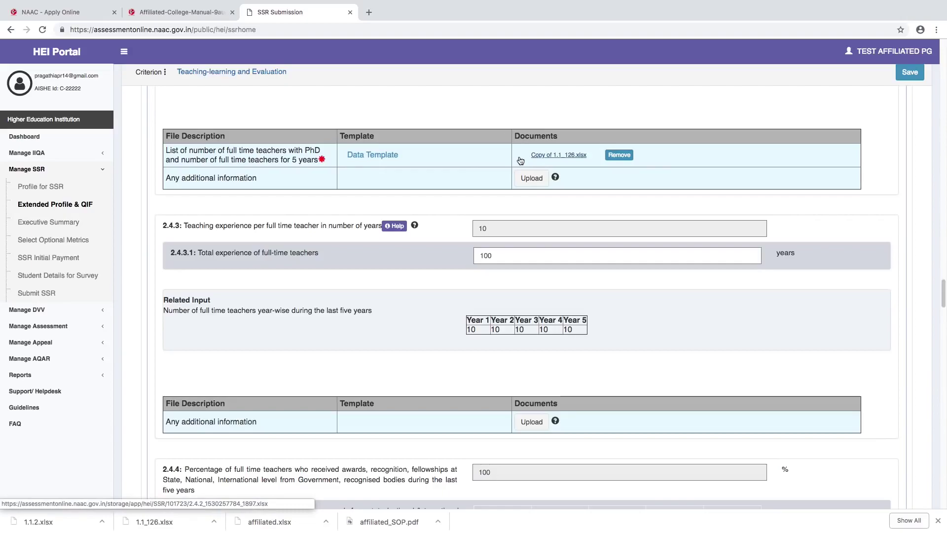
drag(943, 289, 943, 492)
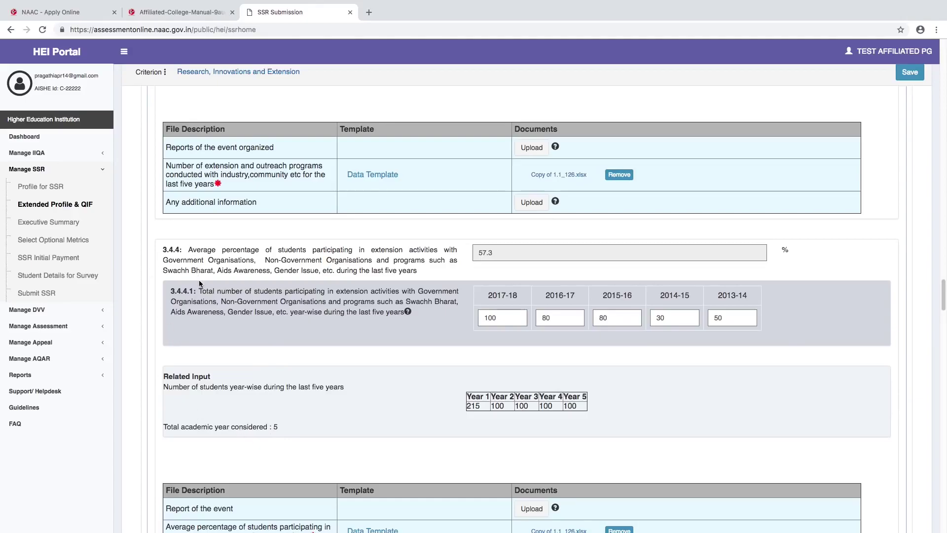
click(157, 6)
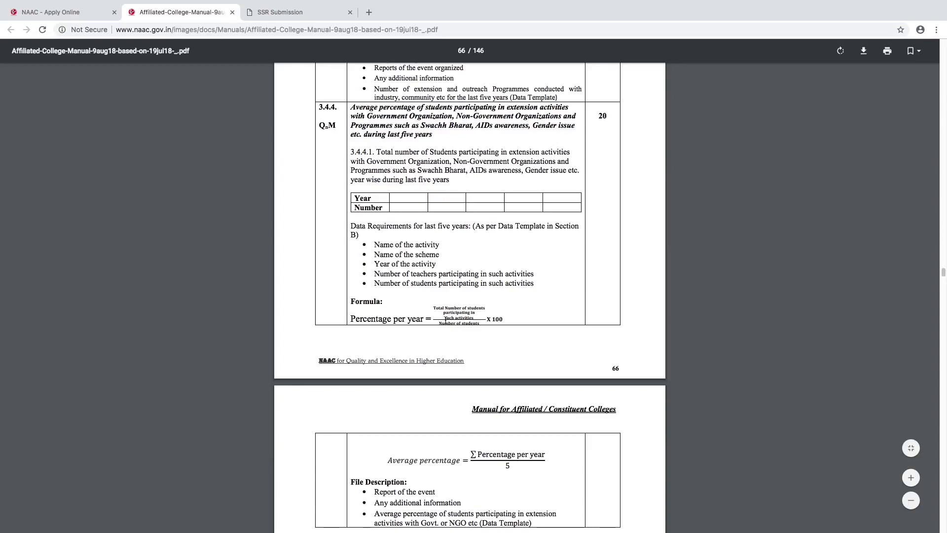
click(343, 5)
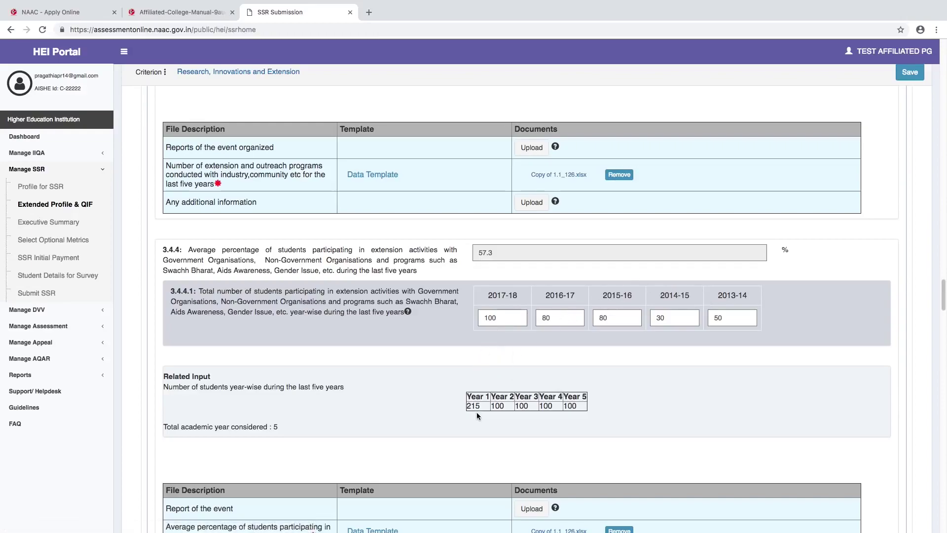
click(181, 11)
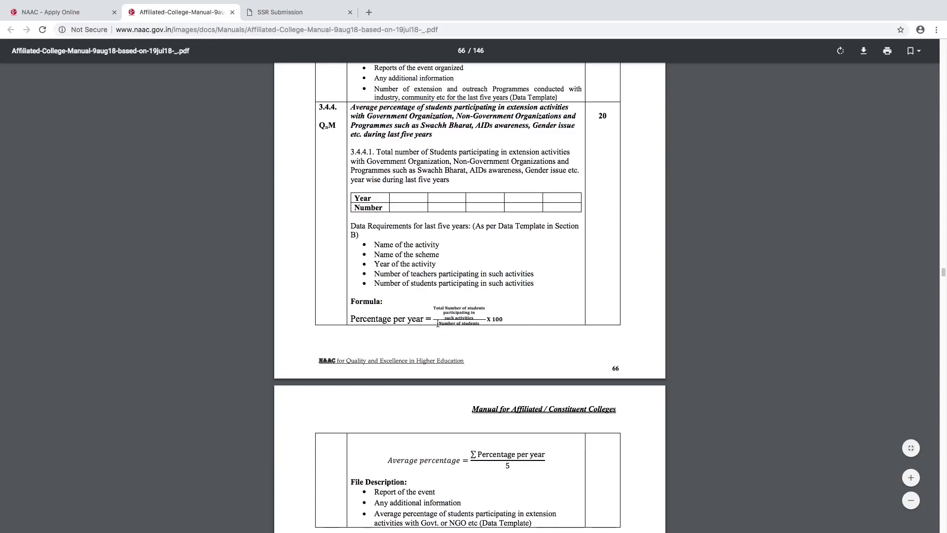
click(299, 14)
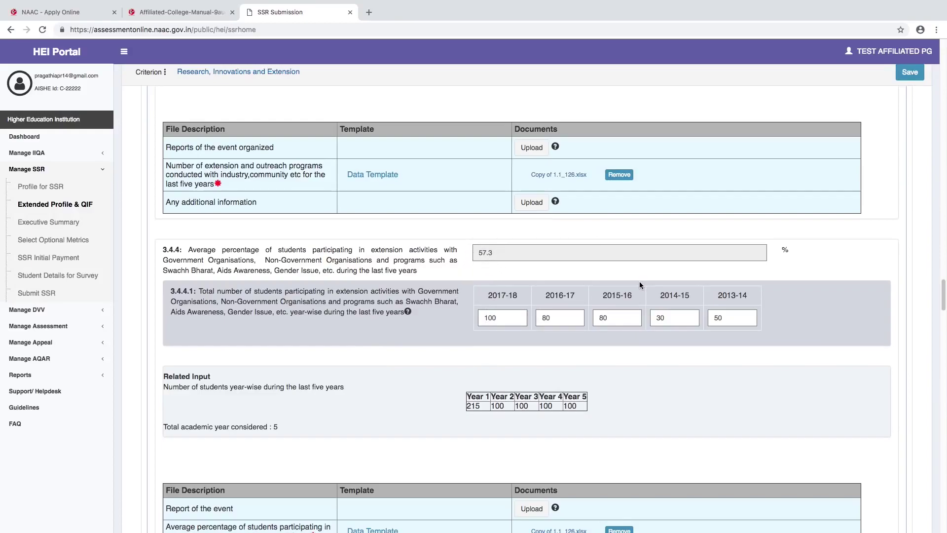
scroll(941, 323, down, 7)
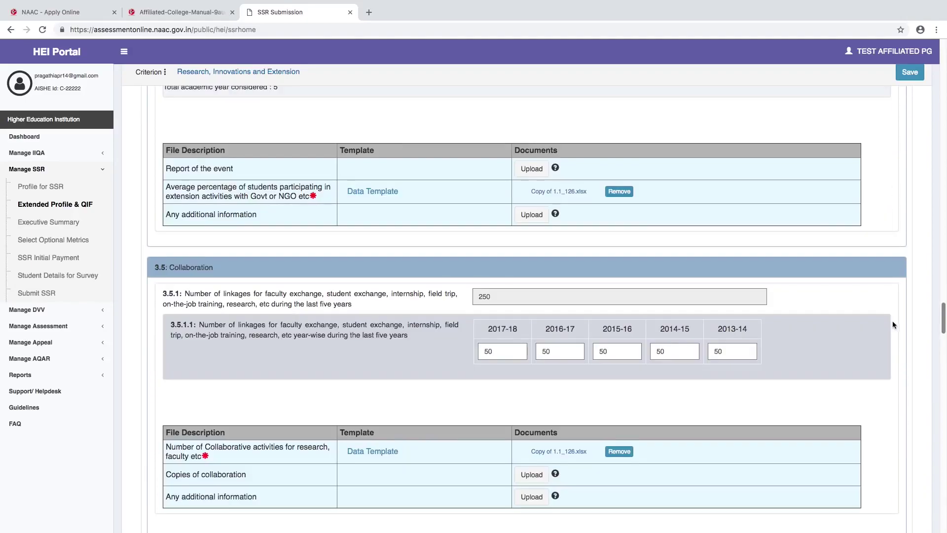
click(178, 12)
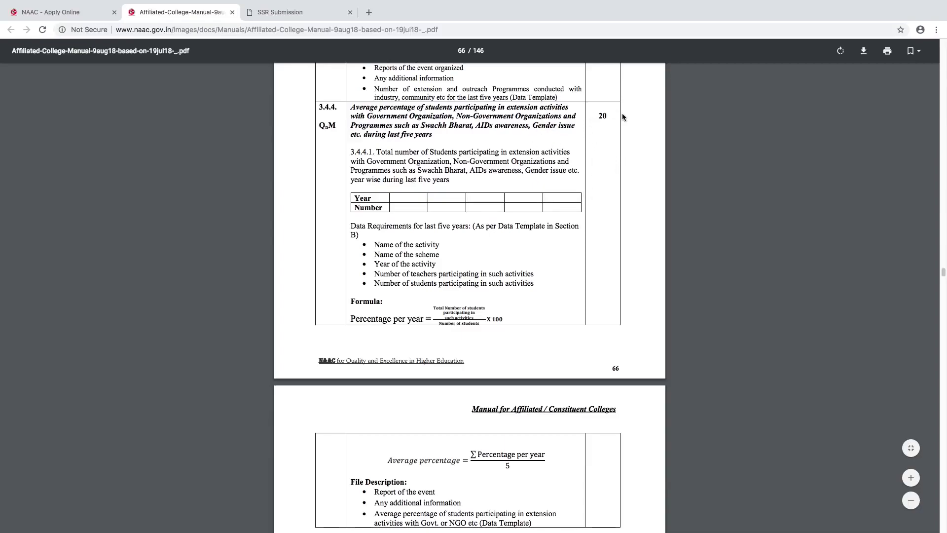
Step: Examine metric 4.2.4 on book and journal expenditure in lakhs and check its required documents in affiliated_SOP.pdf
click(285, 16)
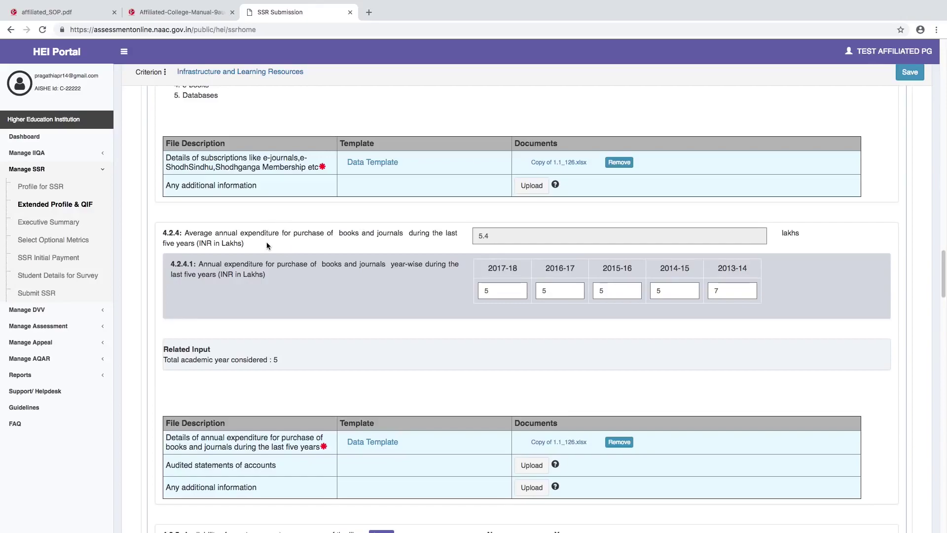
drag(207, 244, 238, 245)
click(75, 8)
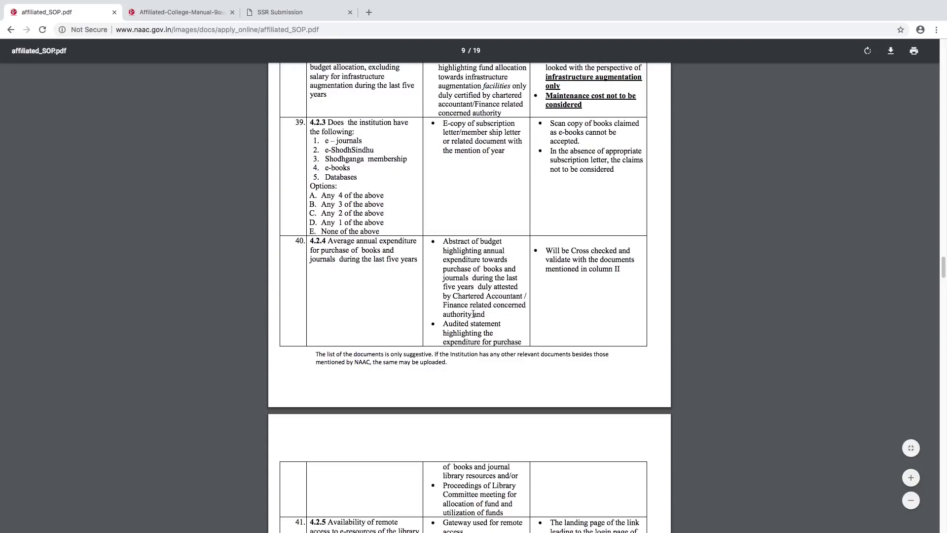
click(280, 12)
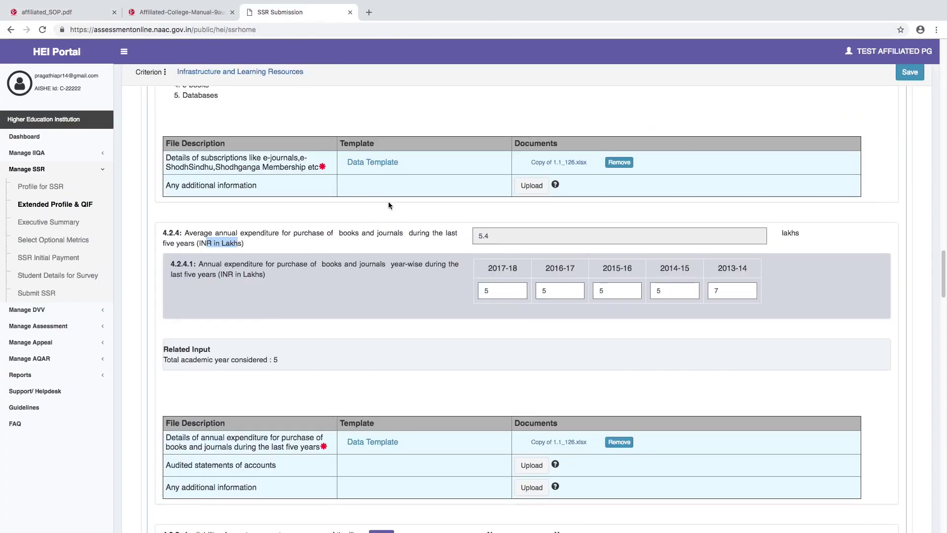
Step: Go to Institutional Values and Best Practices and examine the text response for metric 7.1.6 on rain water harvesting
scroll(528, 335, up, 1)
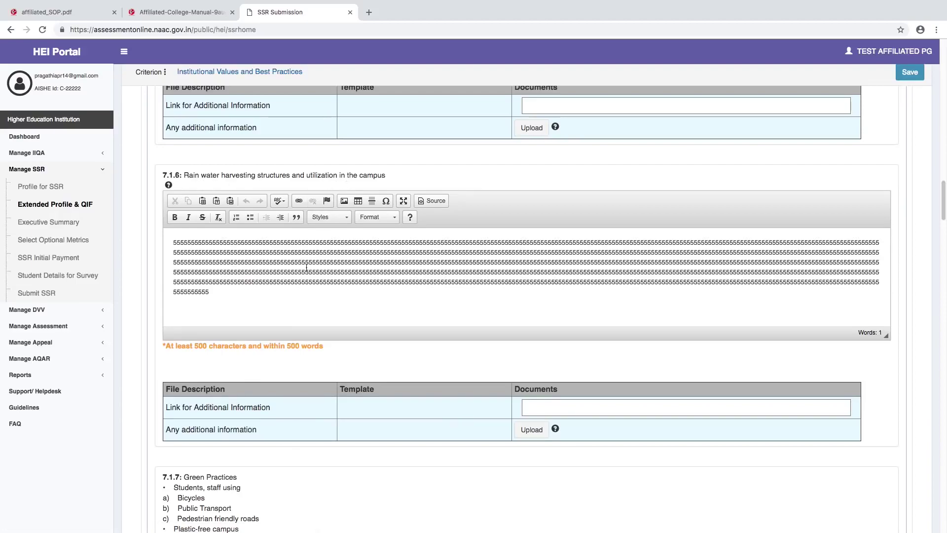
drag(175, 242, 217, 286)
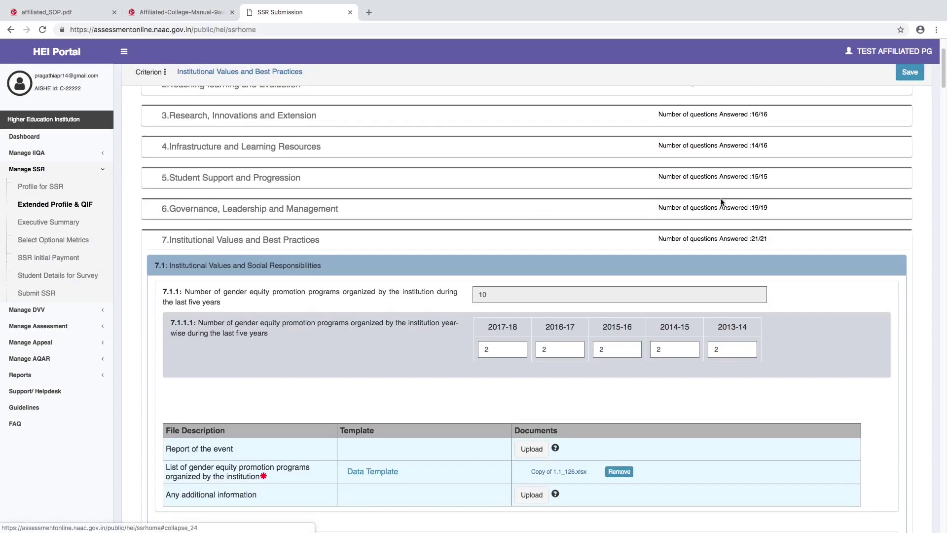
Step: Review the answered-question counts per criterion, collapse criterion 7 and go to metric 2.6.2 on attainment of program outcomes
scroll(750, 197, down, 1)
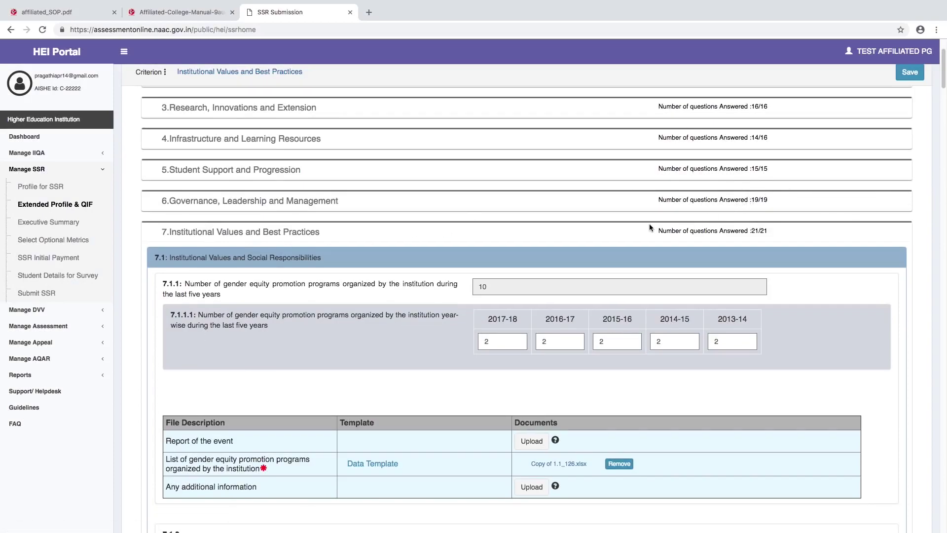
click(162, 258)
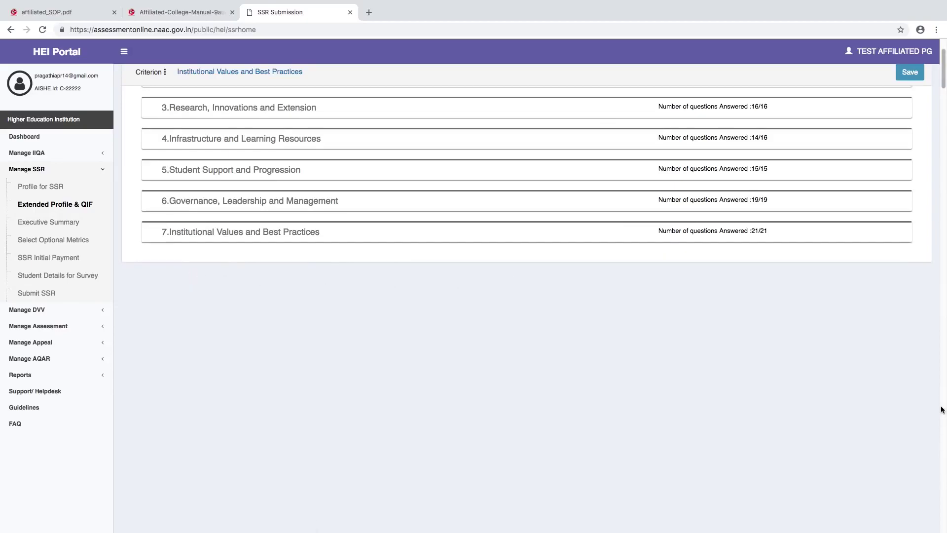
scroll(943, 411, down, 3)
drag(944, 81, 942, 54)
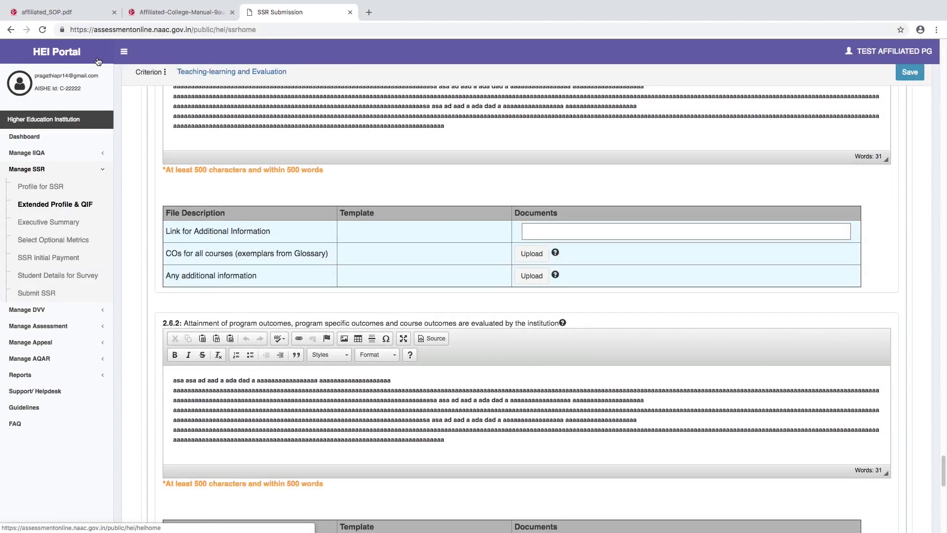
Step: Save the responses entered for the Teaching-learning and Evaluation criterion
click(910, 73)
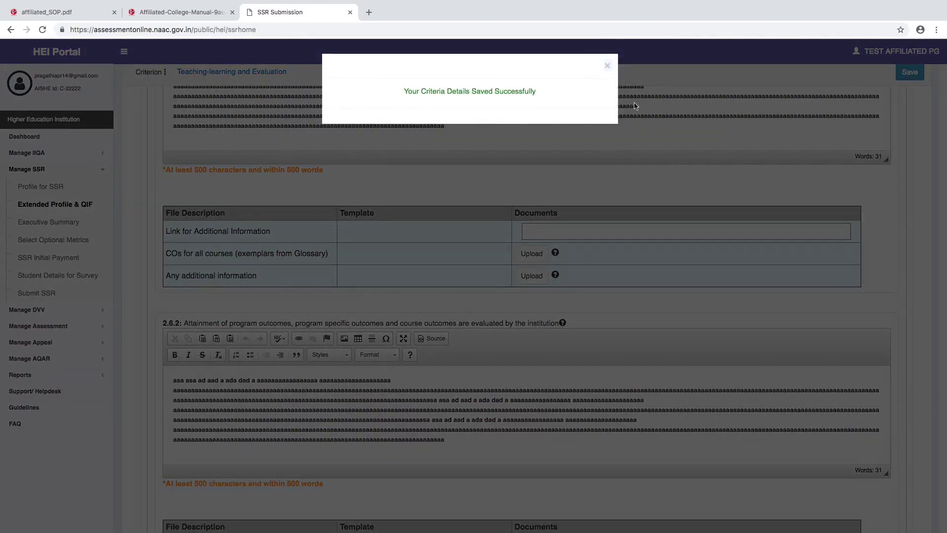
drag(408, 94, 535, 95)
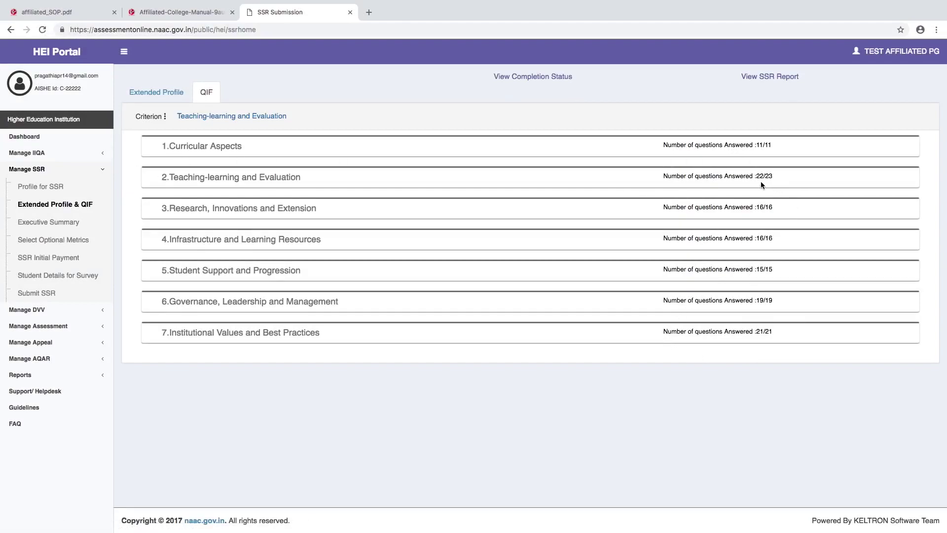
Step: Read the help for metric 2.7.1 on the online student satisfaction survey and go to Student Details for Survey
click(253, 177)
scroll(527, 301, down, 10)
drag(940, 233, 941, 530)
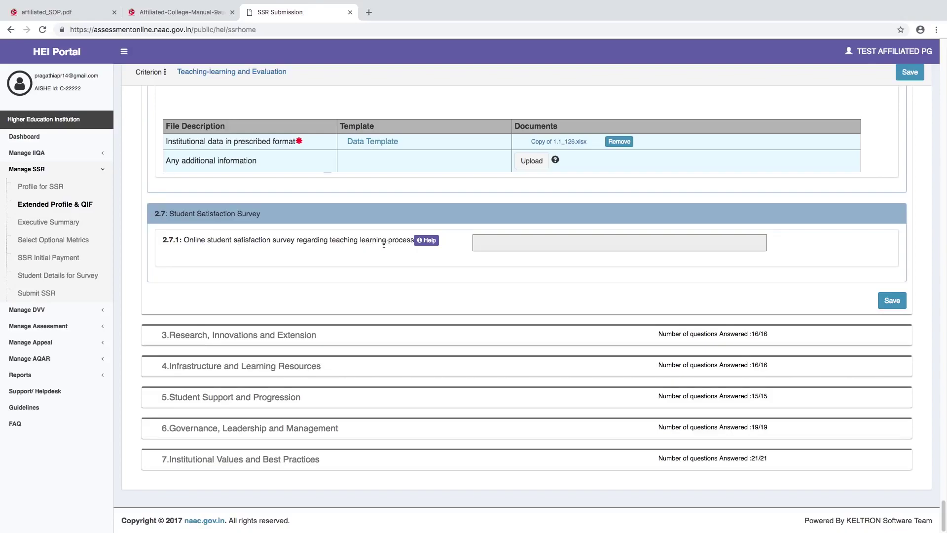
click(426, 240)
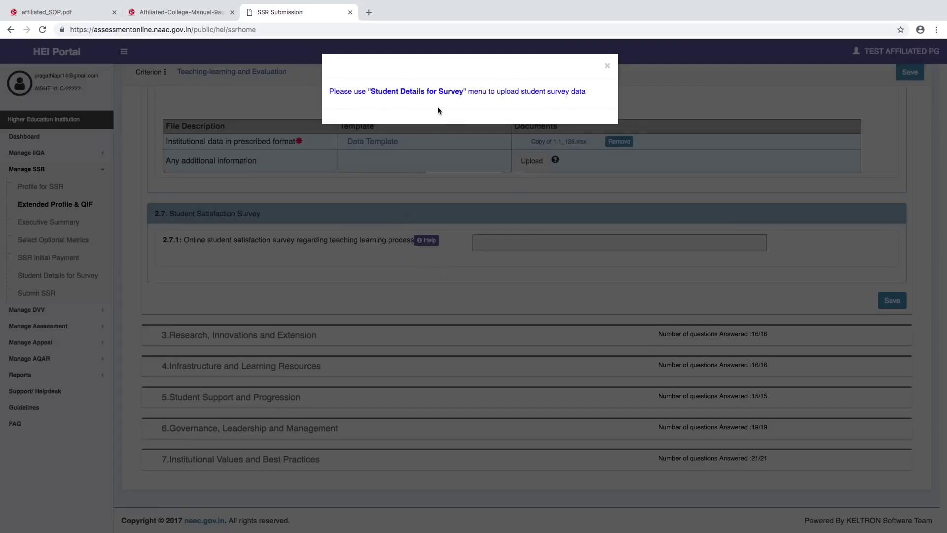
click(608, 66)
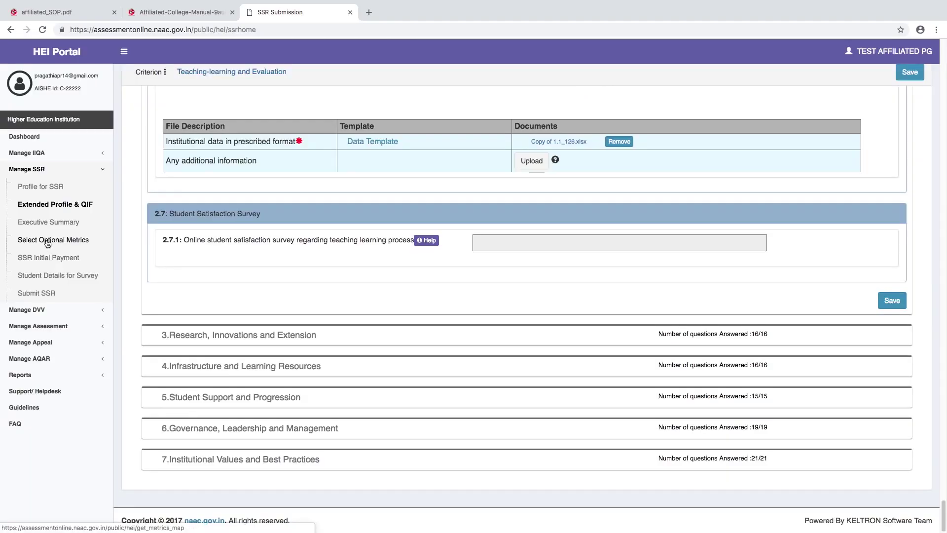
click(56, 278)
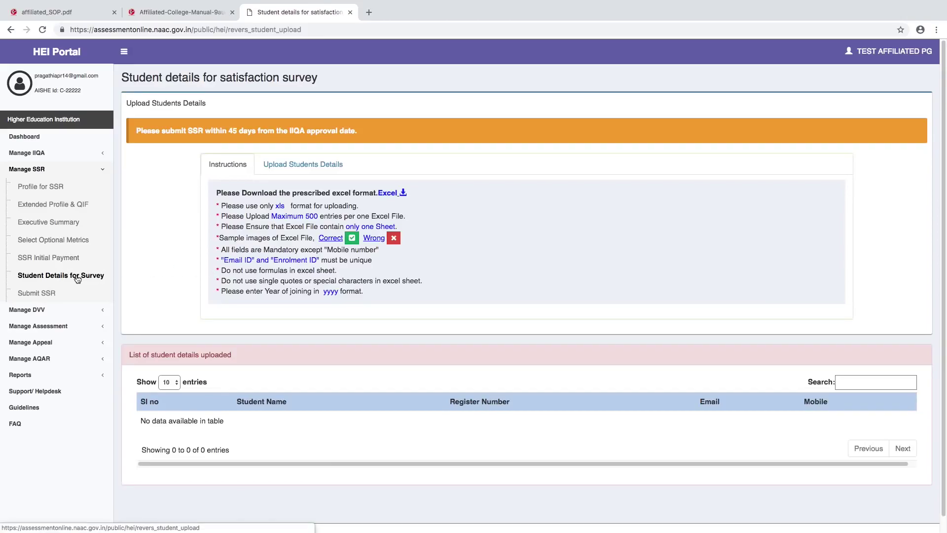
Step: Go to the Executive Summary, review the Introduction, Vision and Mission texts in the Introductory Note and save them
click(70, 209)
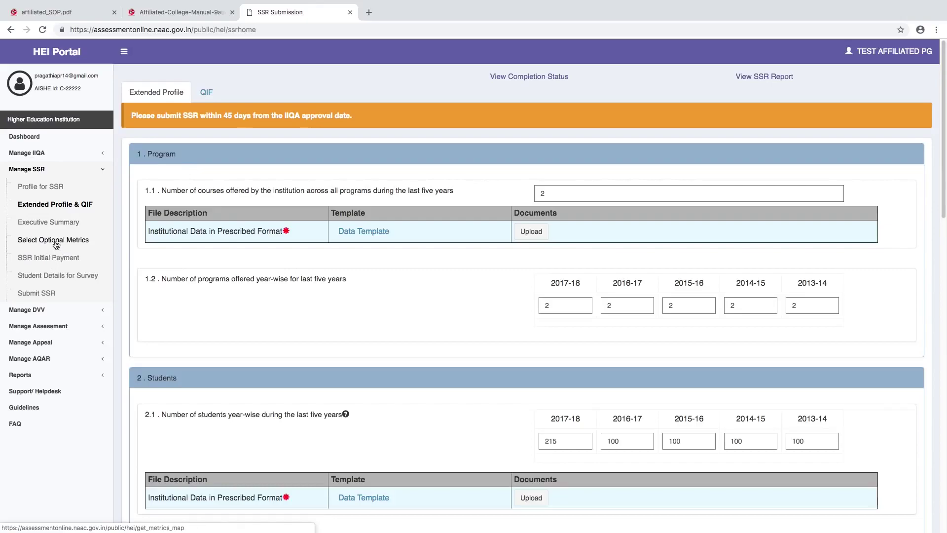
click(48, 222)
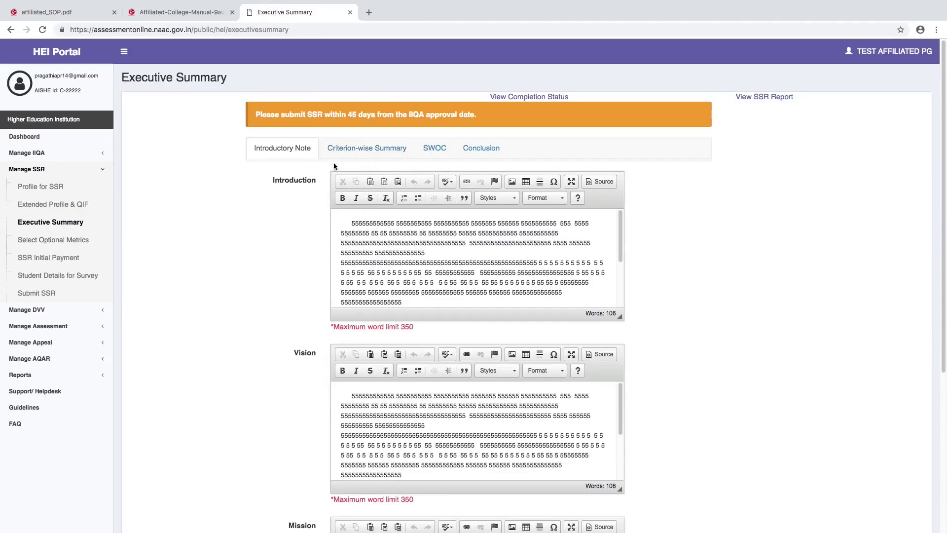
scroll(932, 186, down, 3)
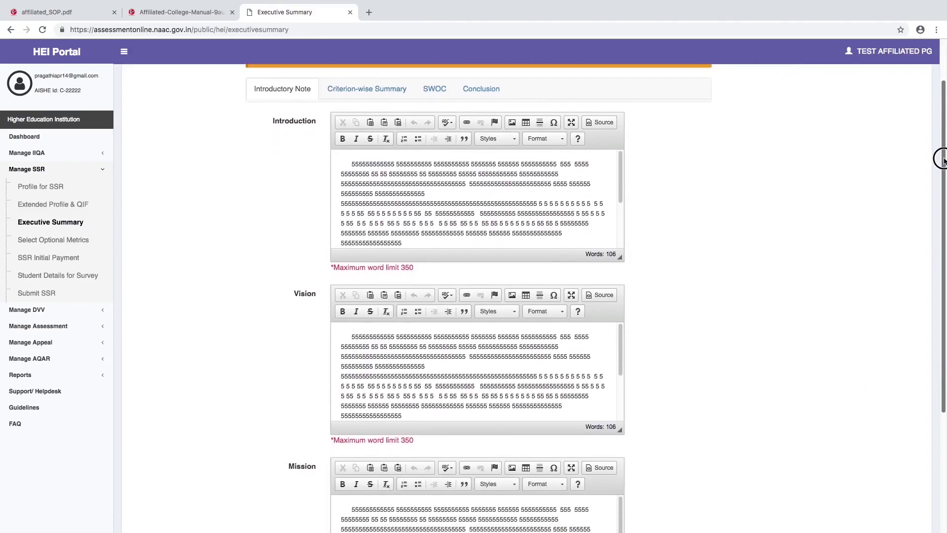
scroll(936, 216, up, 2)
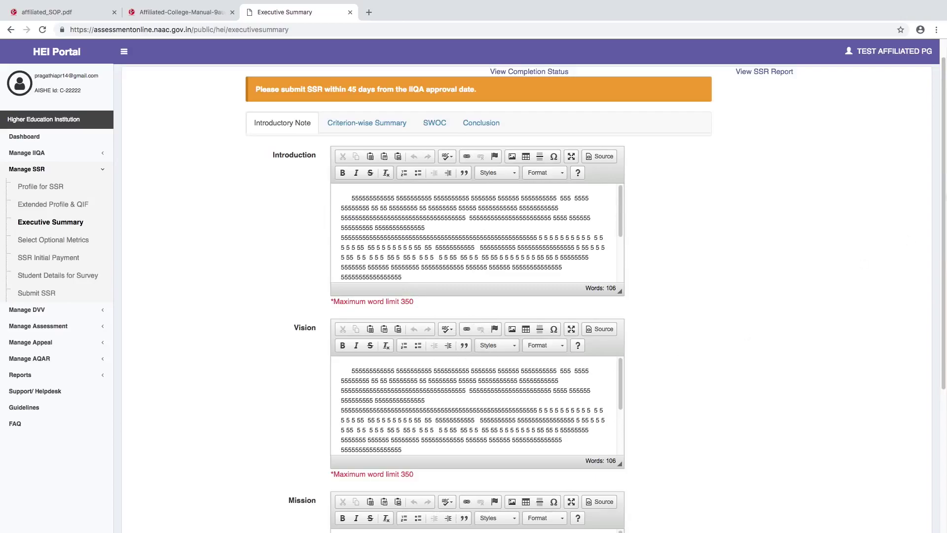
scroll(936, 283, down, 4)
scroll(932, 257, up, 2)
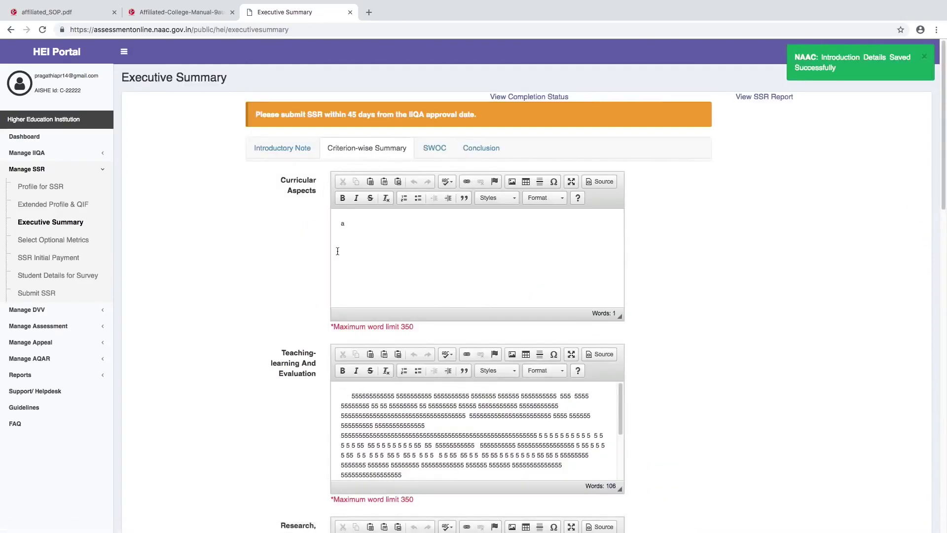
Step: Save the Criterion-wise Summary and look over the Additional Information and Conclusion texts of the Executive Summary
drag(938, 206, 936, 302)
drag(943, 186, 936, 508)
click(655, 477)
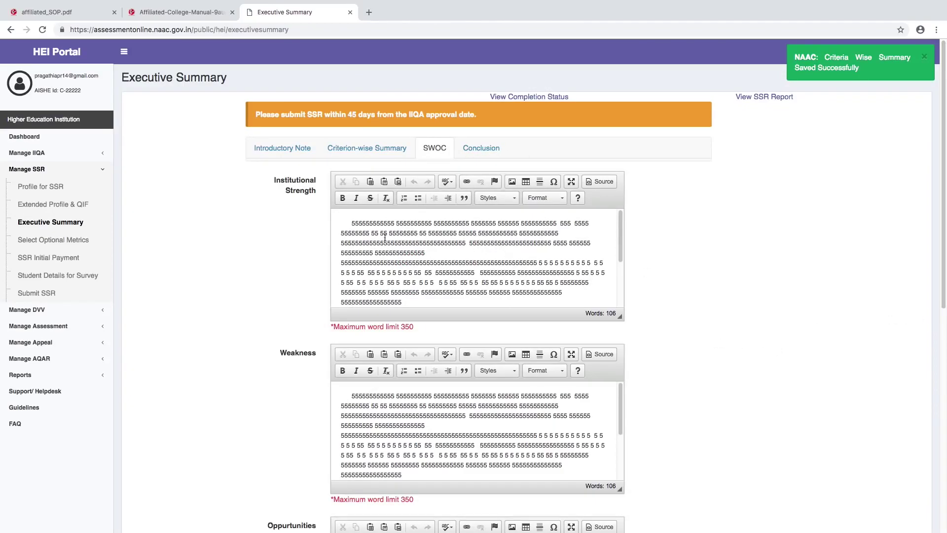
click(481, 148)
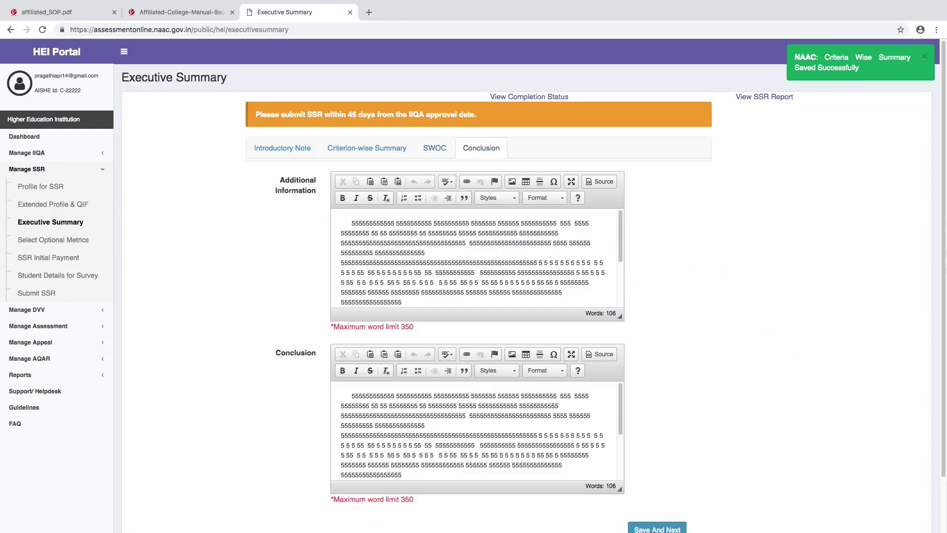
scroll(939, 228, down, 2)
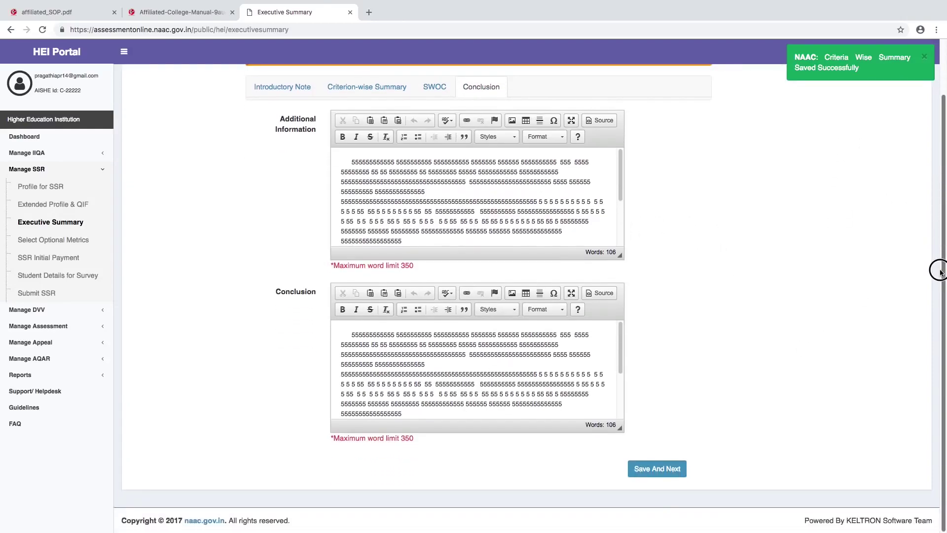
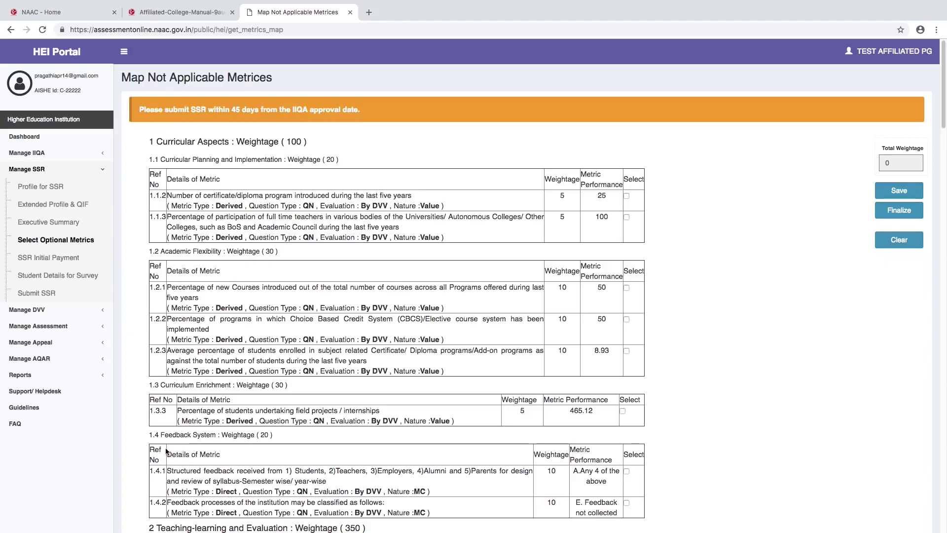
Step: Try selecting metrics 1.2.1, 1.2.2 and 1.1.3 for exclusion under Curricular Aspects, and clear the selection
click(627, 320)
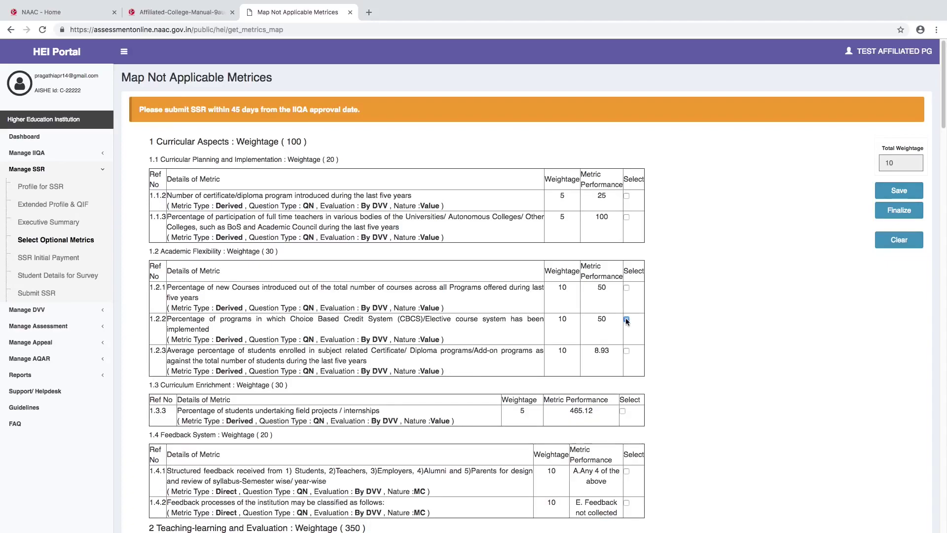
click(626, 288)
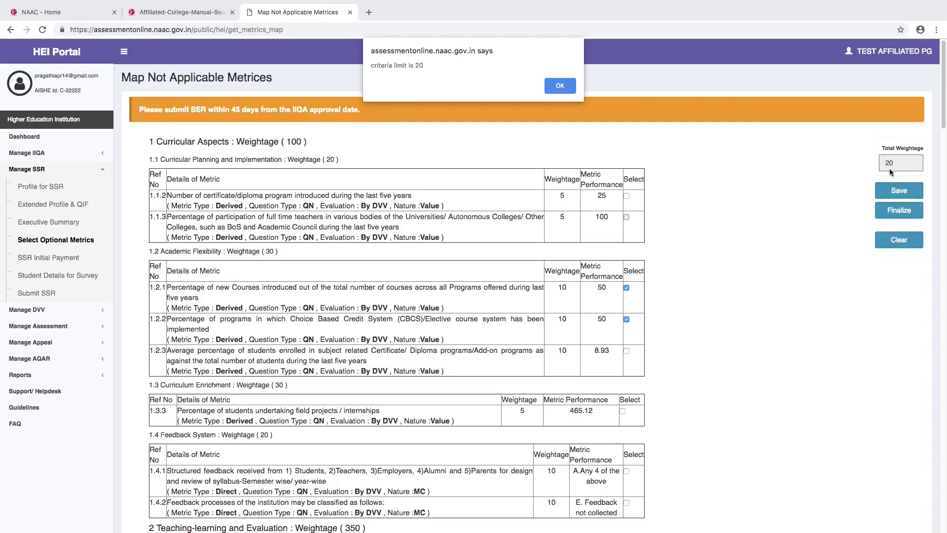
click(566, 90)
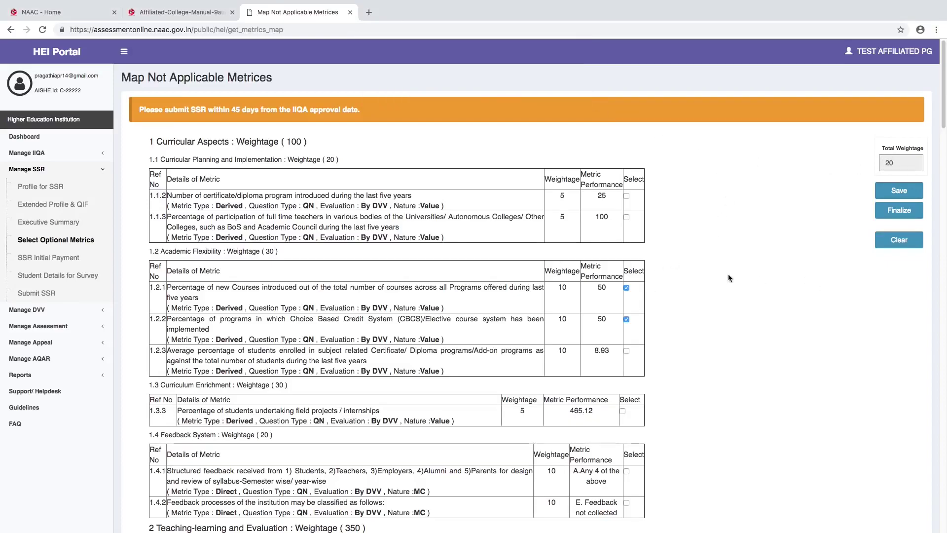
mouse_move(942, 82)
mouse_down()
mouse_move(899, 502)
mouse_move(924, 444)
mouse_move(941, 322)
mouse_move(943, 89)
mouse_up()
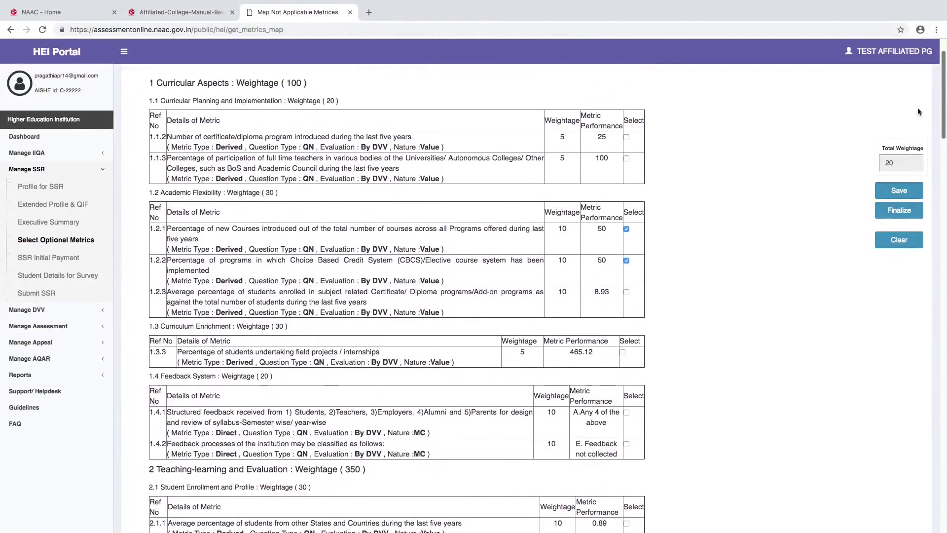
click(627, 260)
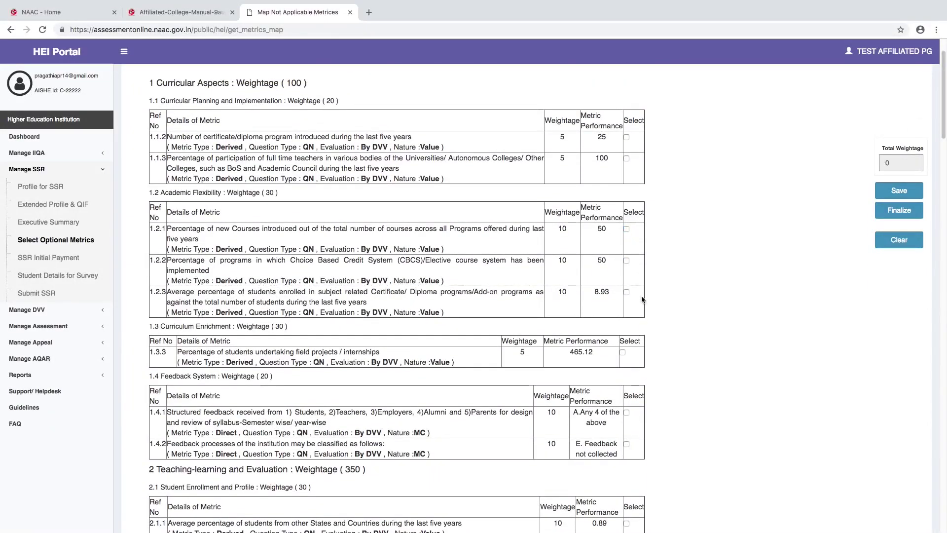
Step: Select metrics 1.4.2, 2.1.1, 2.4.3, 3.3.3, 4.1.4, 4.2.5 and 3.4.2 as not applicable
drag(943, 94, 943, 153)
click(626, 216)
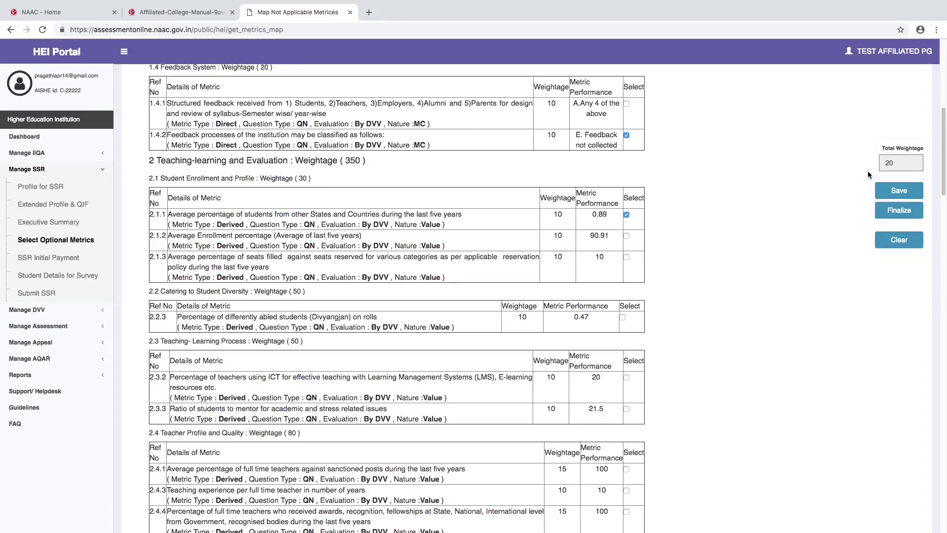
click(627, 490)
scroll(627, 489, down, 15)
click(627, 96)
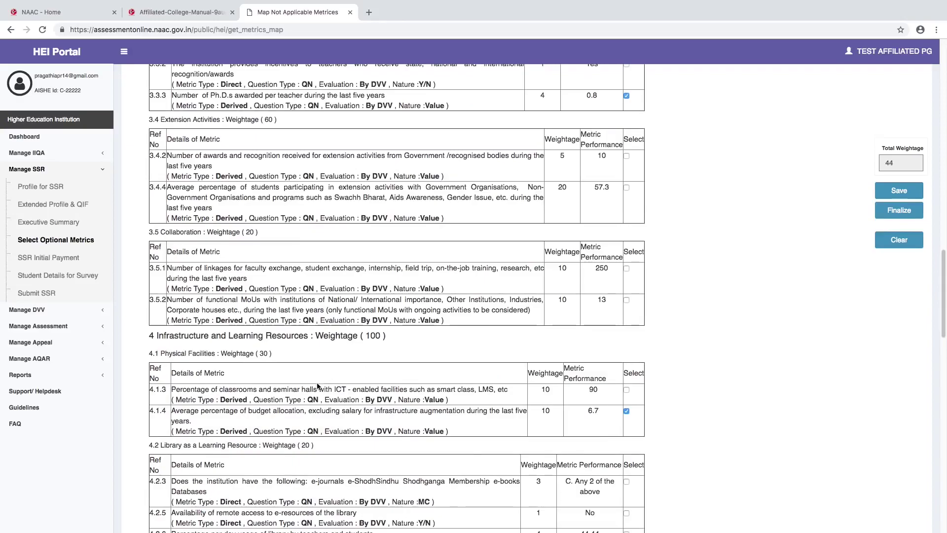
click(626, 513)
scroll(932, 250, up, 8)
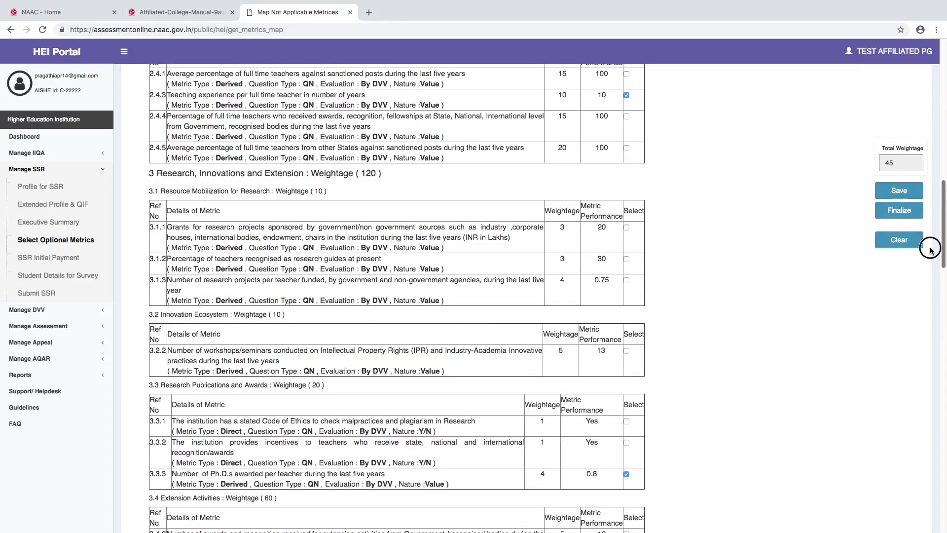
scroll(932, 250, down, 3)
click(627, 456)
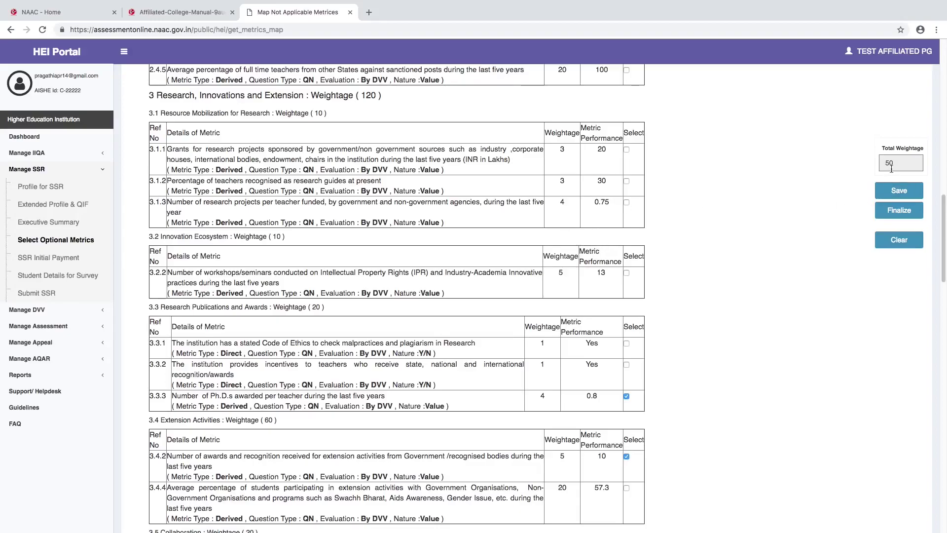
Step: Try adding metric 3.1.3 on funded research projects to the excluded metrics
click(627, 203)
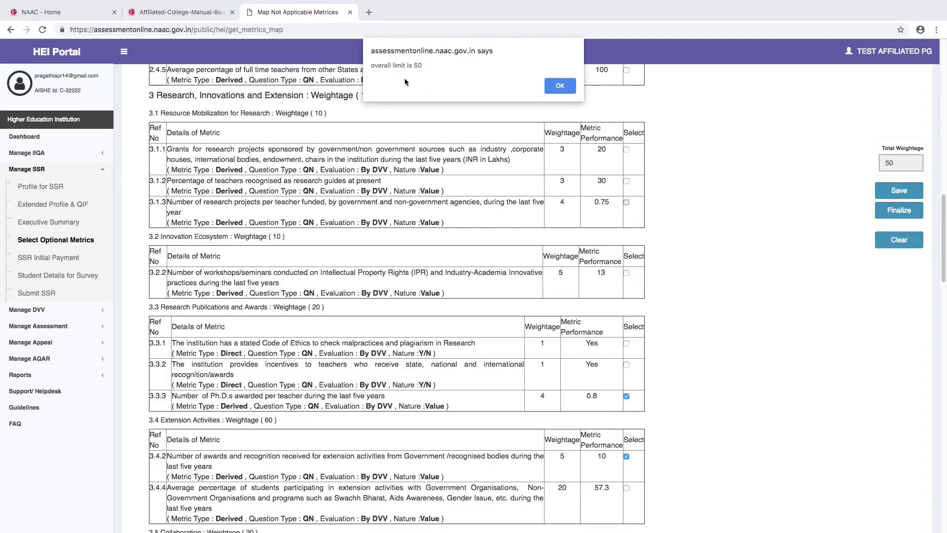
drag(373, 65, 424, 65)
click(560, 86)
Step: Save the selected optional metrics, declare them as chosen for exclusion and finalize the list
click(894, 196)
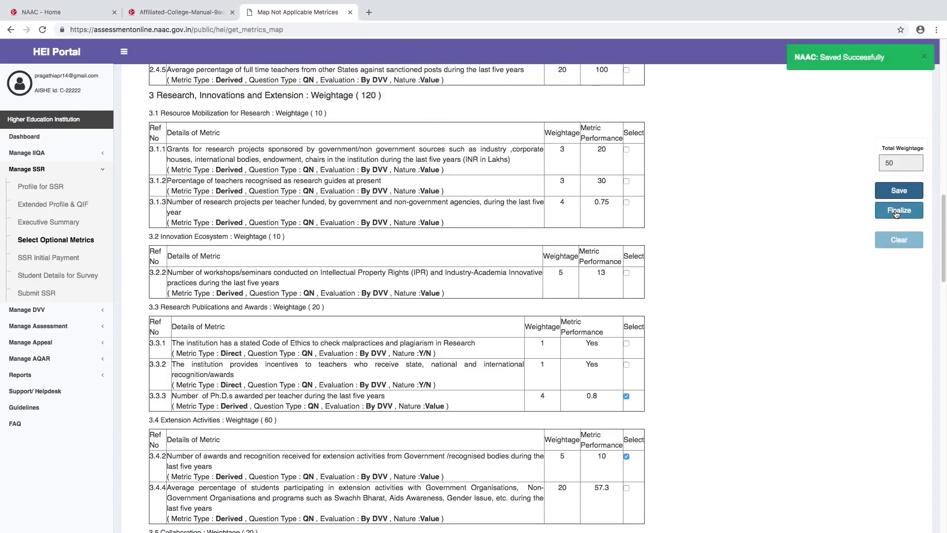
click(894, 214)
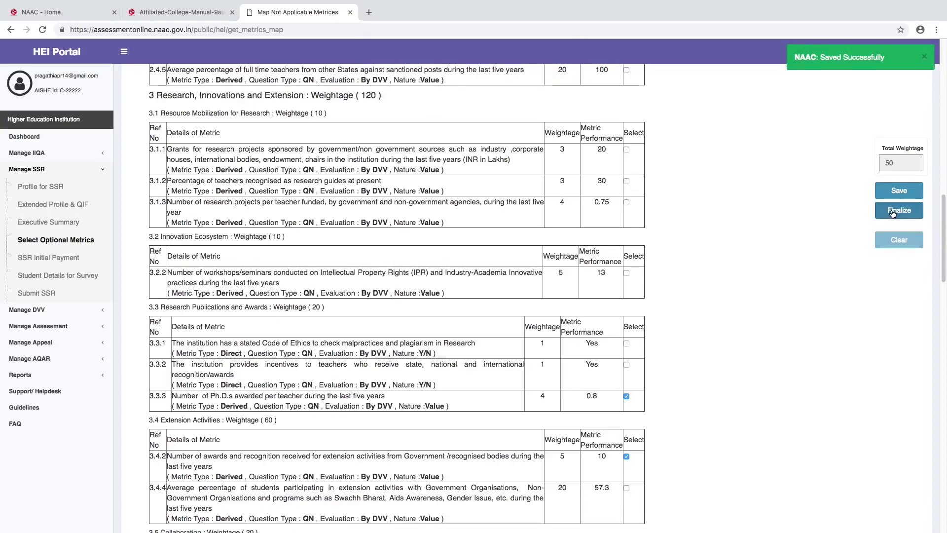
scroll(446, 318, down, 10)
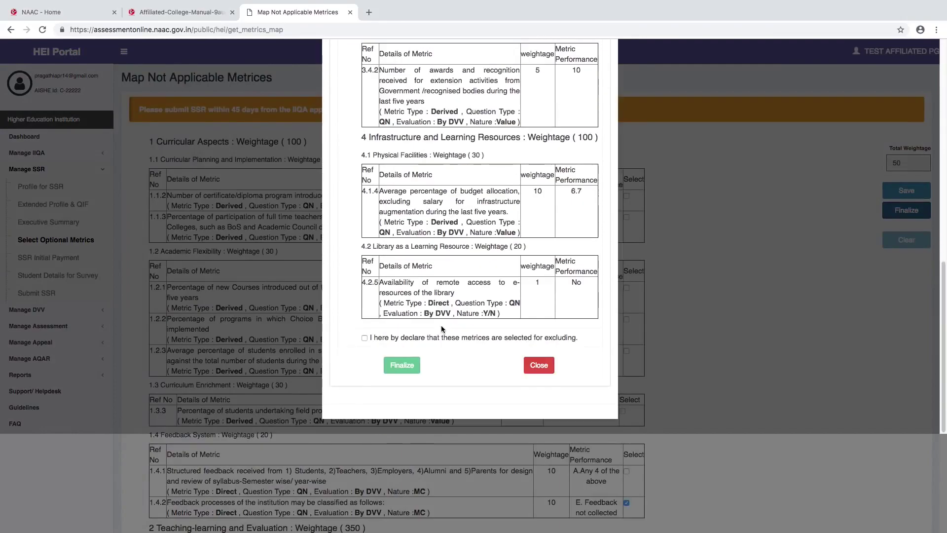
click(364, 338)
click(402, 365)
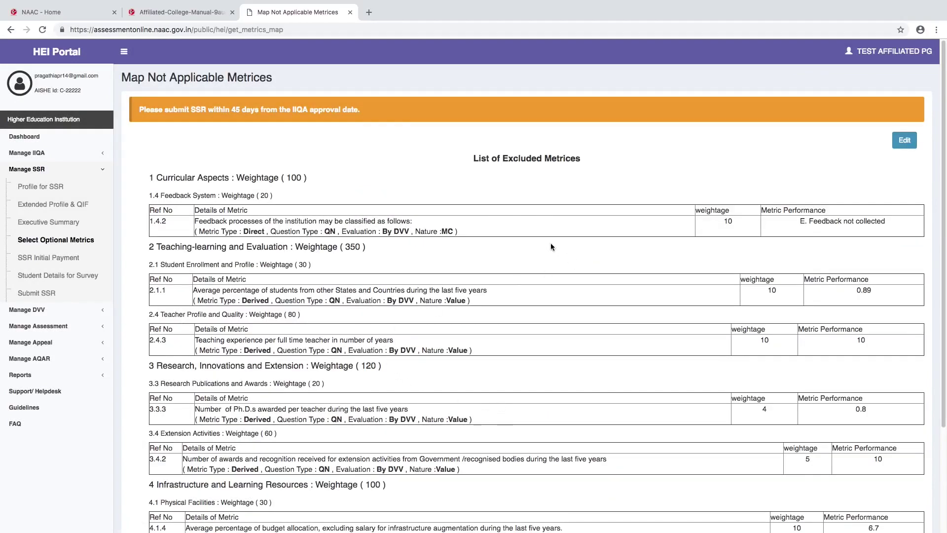
scroll(542, 290, down, 3)
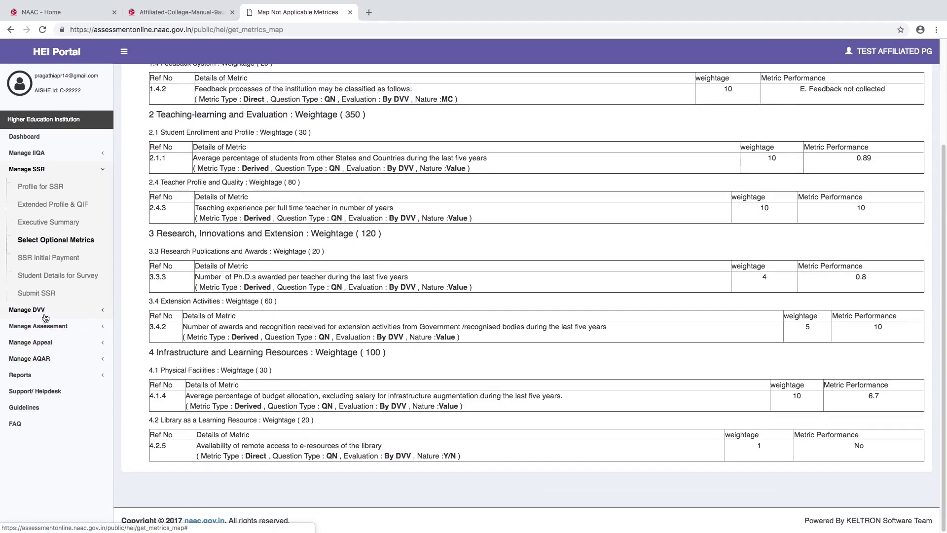
Step: Examine the student columns in the data template's 2.7.1 sheet and download the prescribed Excel format for the satisfaction survey
click(83, 281)
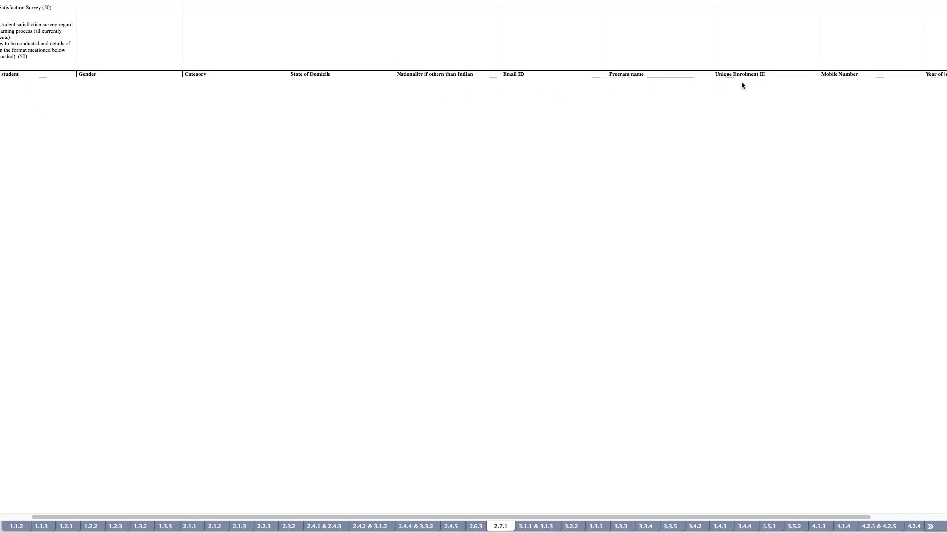
drag(714, 522, 822, 513)
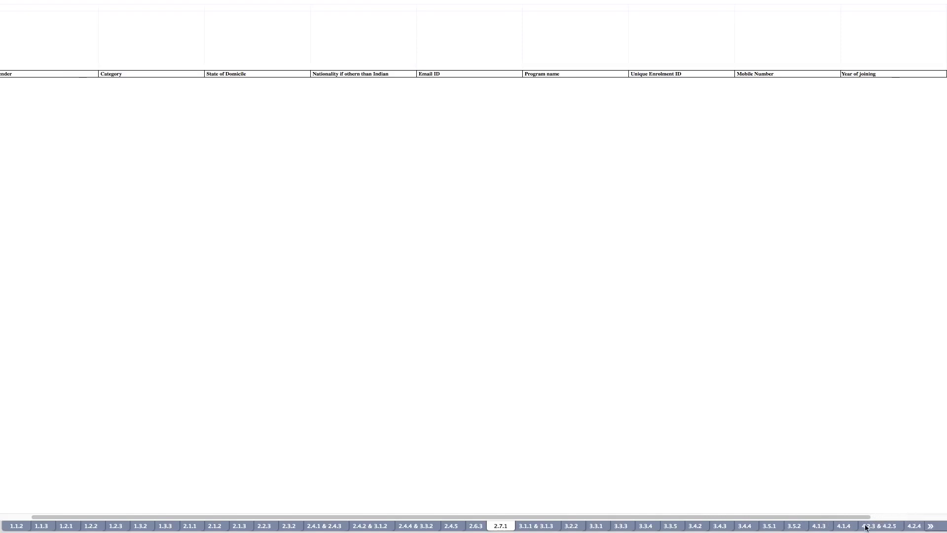
drag(862, 516, 803, 517)
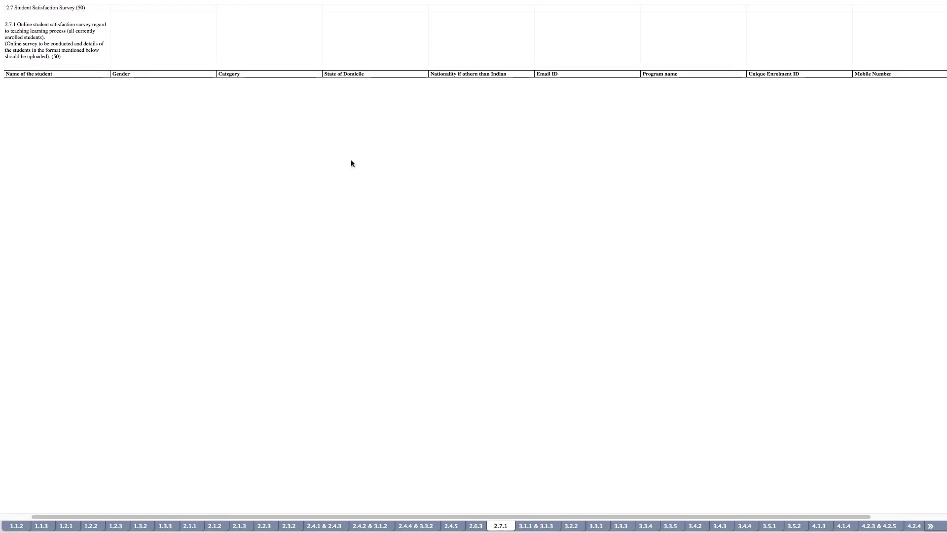
drag(363, 516, 496, 511)
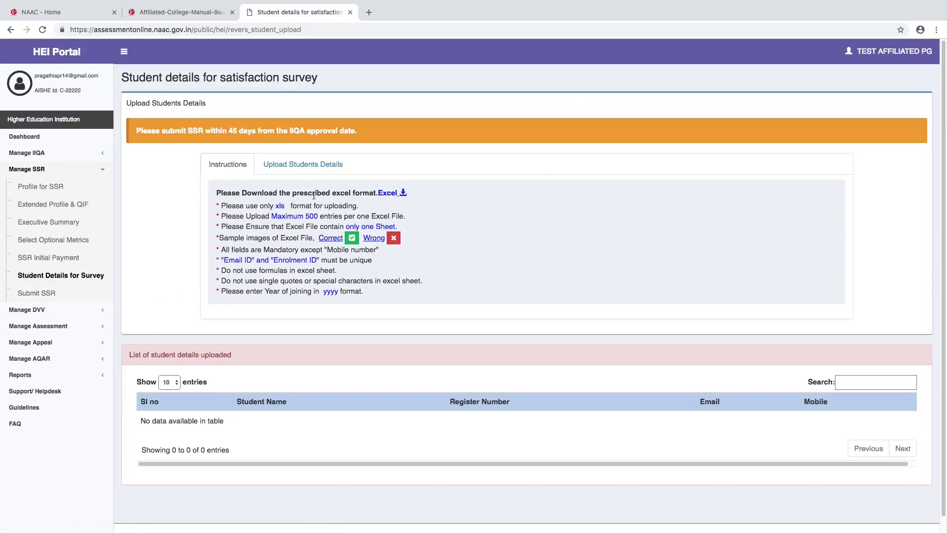
click(391, 194)
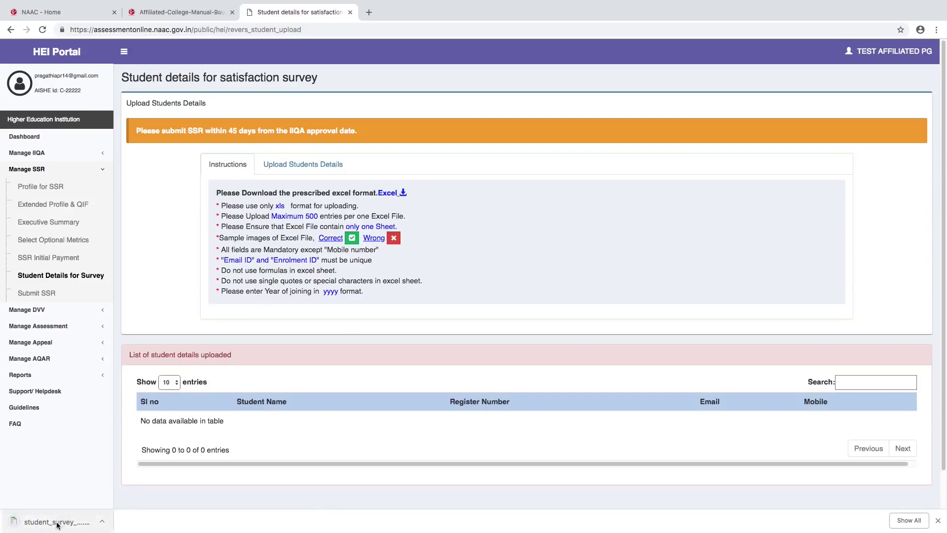
Step: Upload the student_survey_excel file from the Desktop as the satisfaction survey's student details and review the uploaded list
click(57, 523)
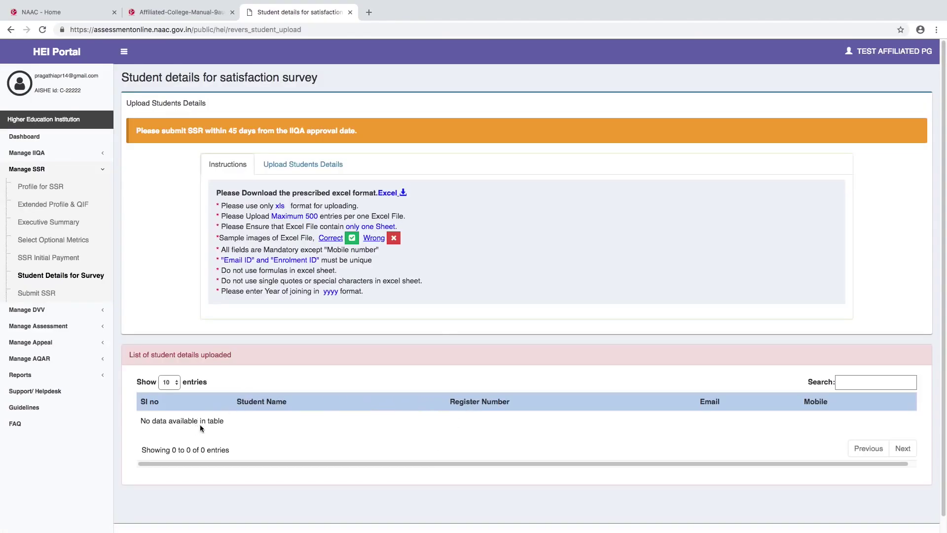
click(303, 165)
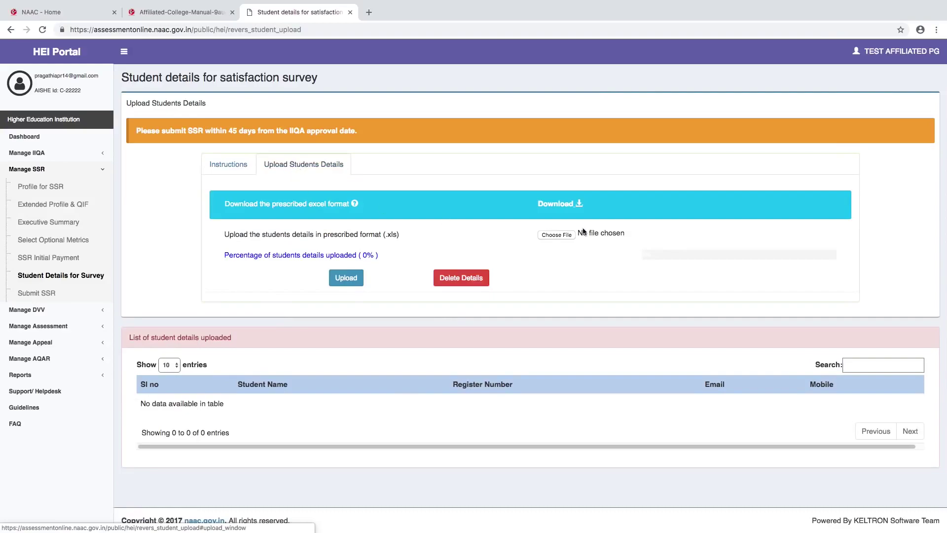
click(559, 235)
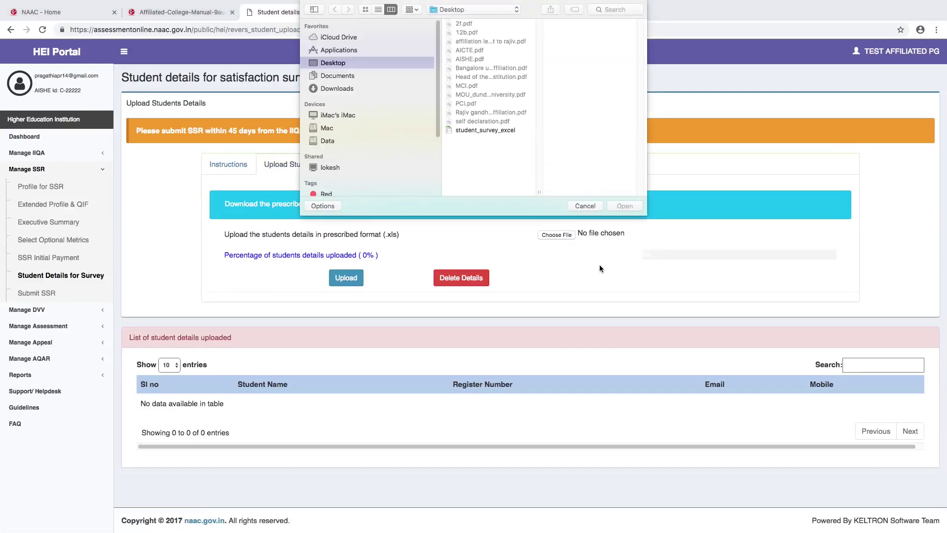
click(495, 130)
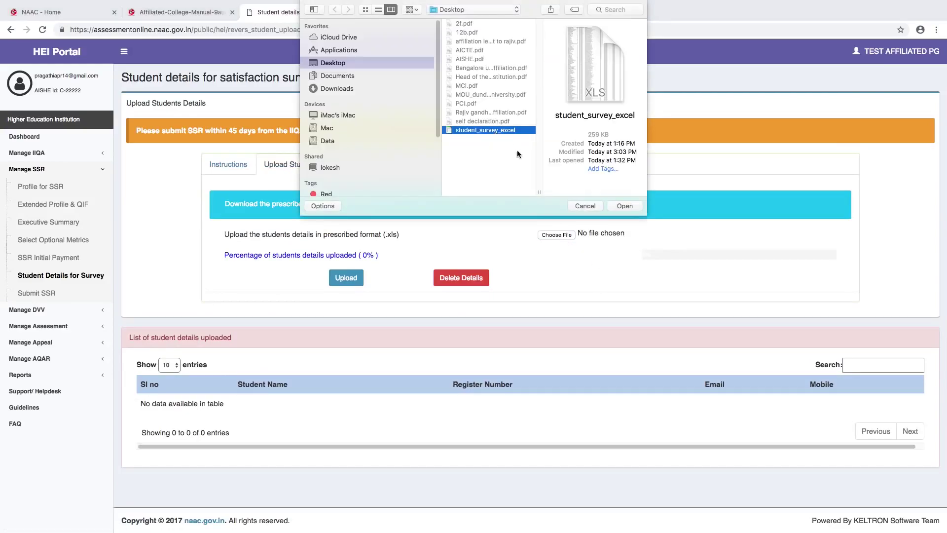
click(624, 206)
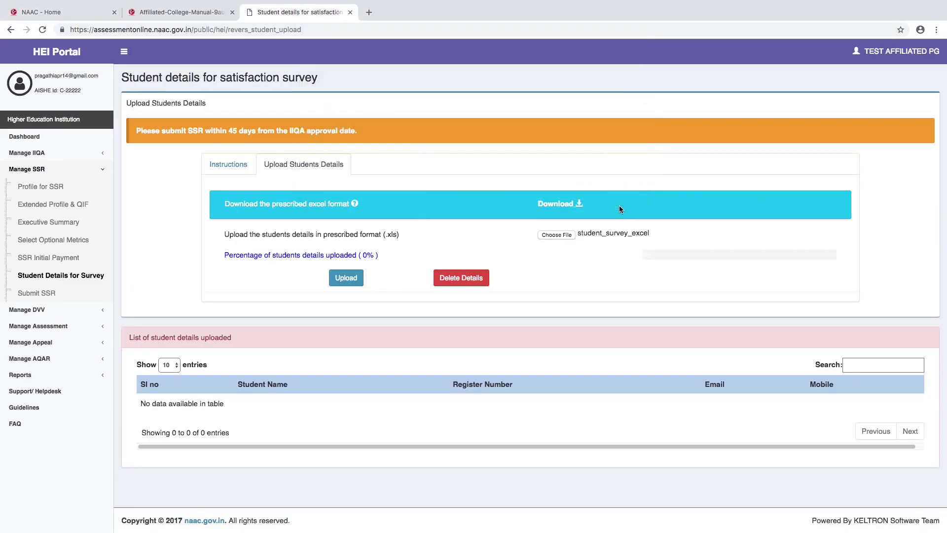
click(360, 276)
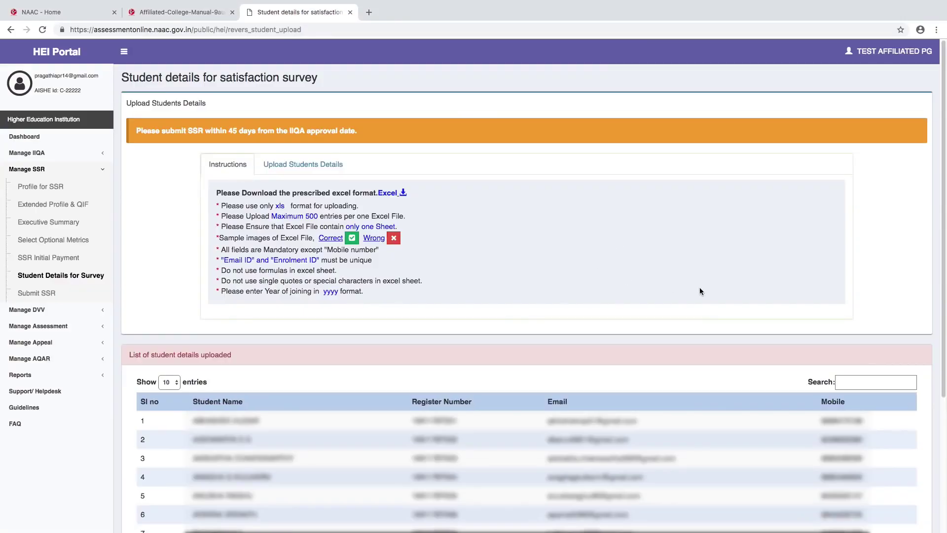
scroll(418, 184, down, 5)
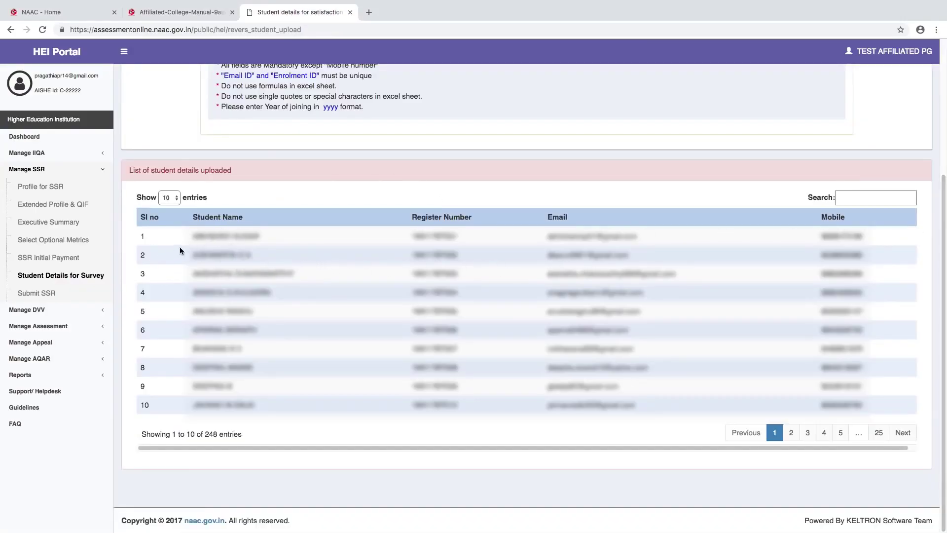
scroll(442, 175, up, 4)
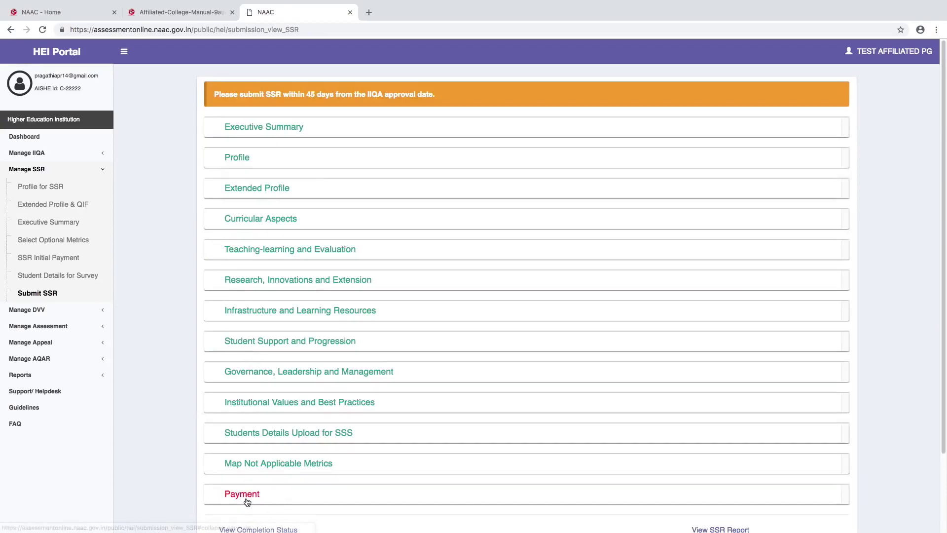
Step: Open the SSR initial payment, proceed to the payment gateway to view its card payment form, and return without paying
click(54, 257)
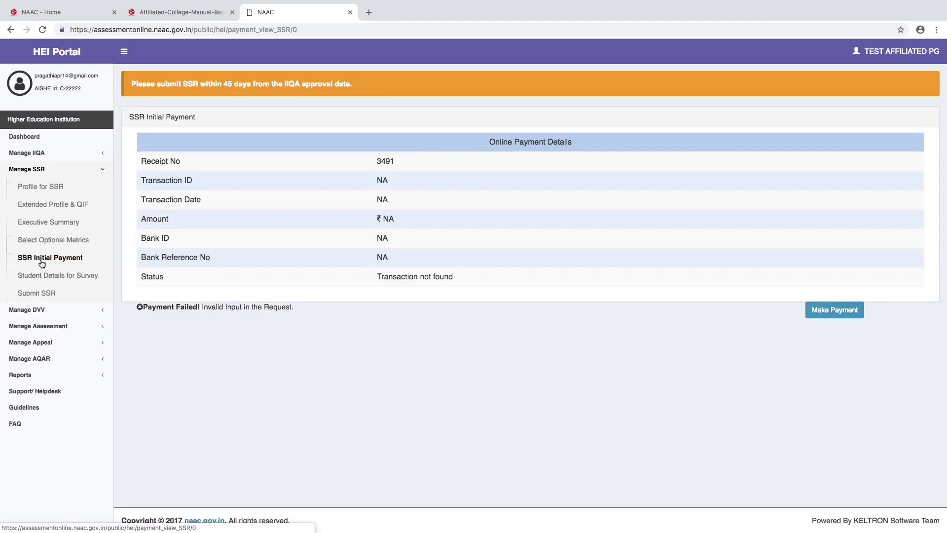
click(821, 316)
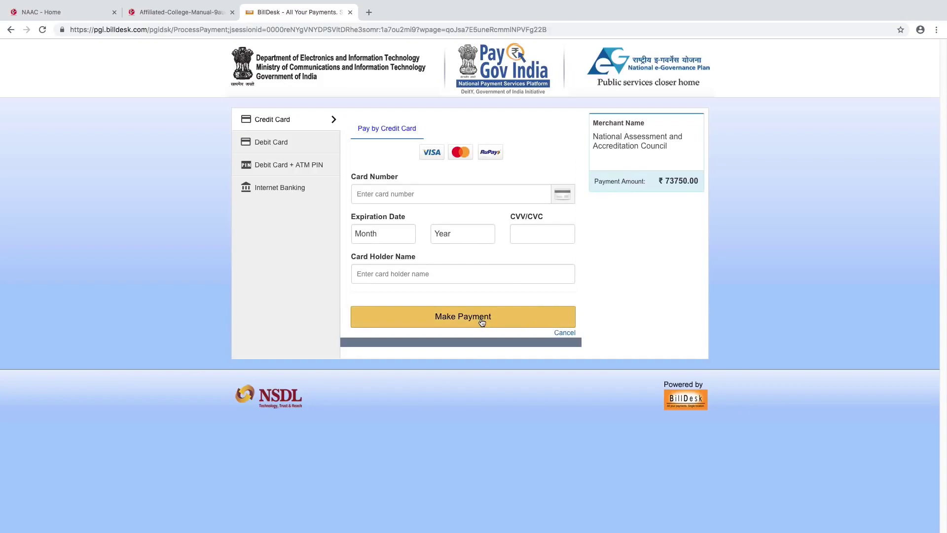
click(10, 30)
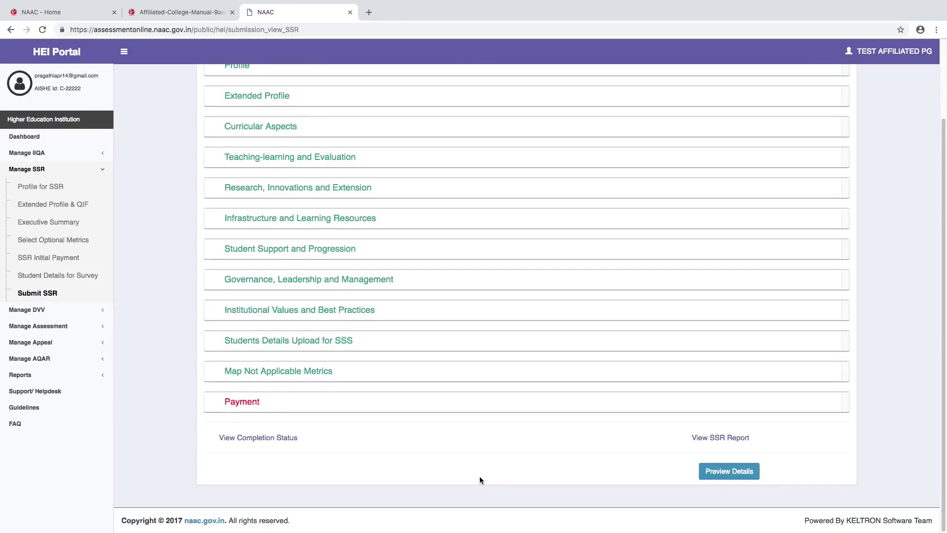
Step: Preview the compiled Self Study Report and return to the SSR submission overview
click(723, 472)
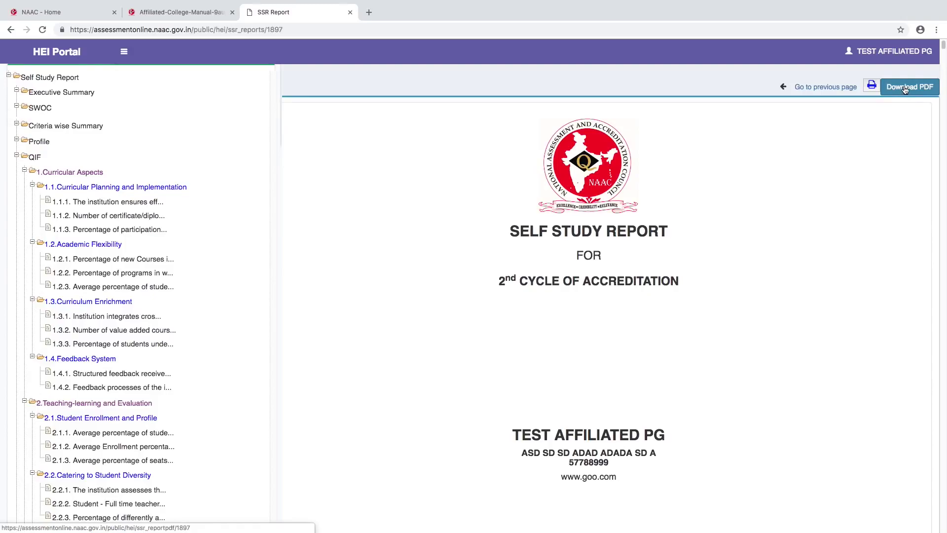
click(784, 87)
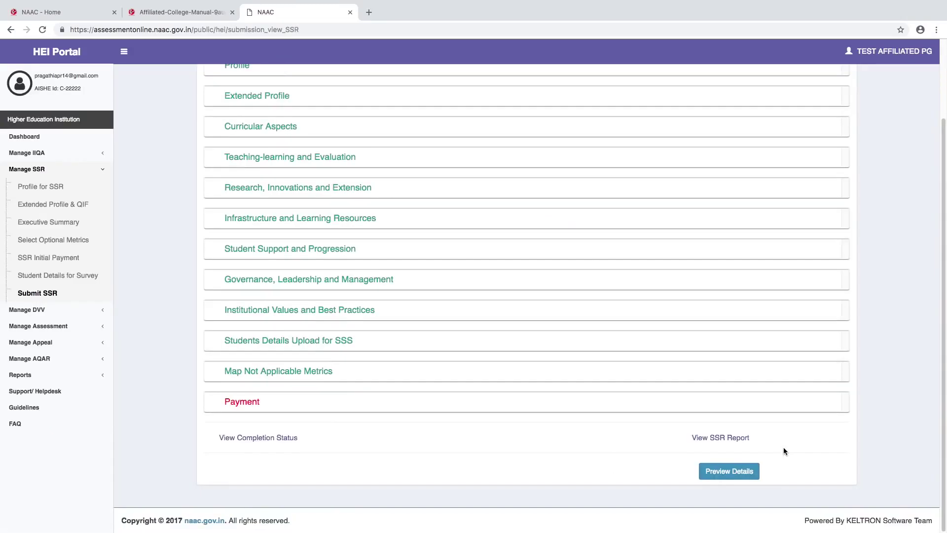